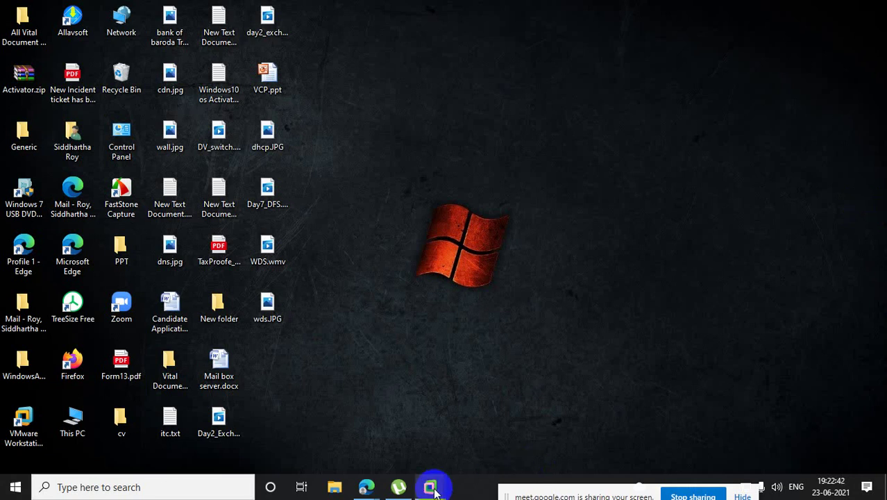
# Bring VMware Workstation back up and select the ADCS virtual machine in the Library.
pyautogui.moveTo(430, 486)
pyautogui.click(406, 436)
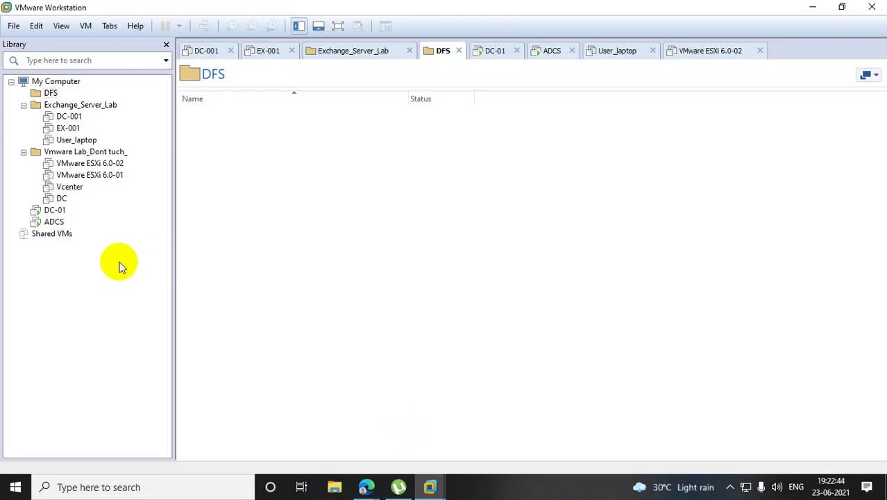
pyautogui.click(55, 222)
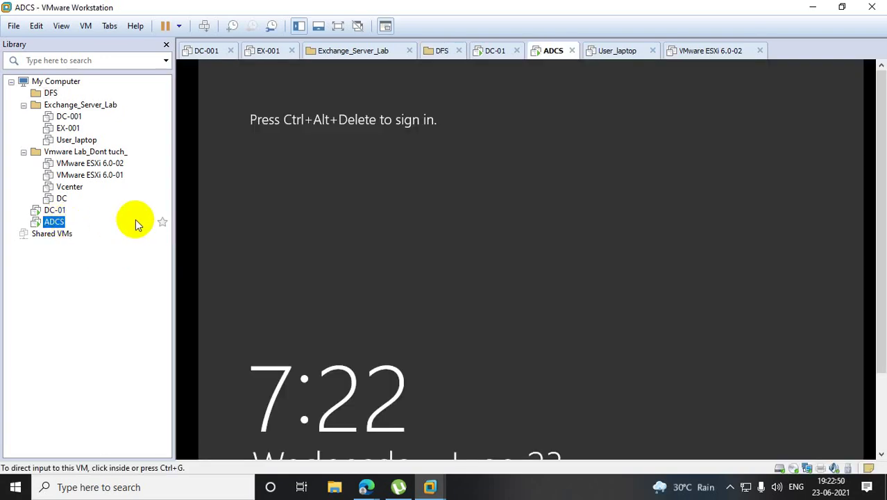
# Search Windows for Paint, dismiss the results, and start the New Virtual Machine wizard.
pyautogui.click(87, 488)
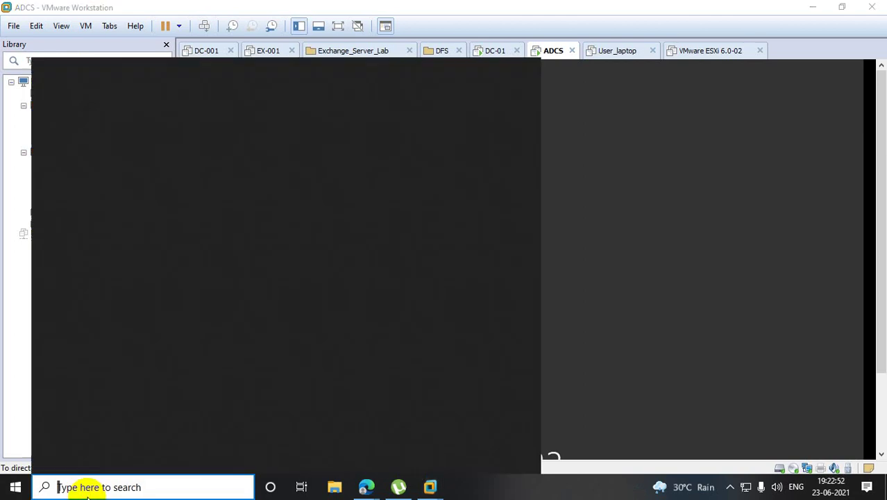
pyautogui.write('pa')
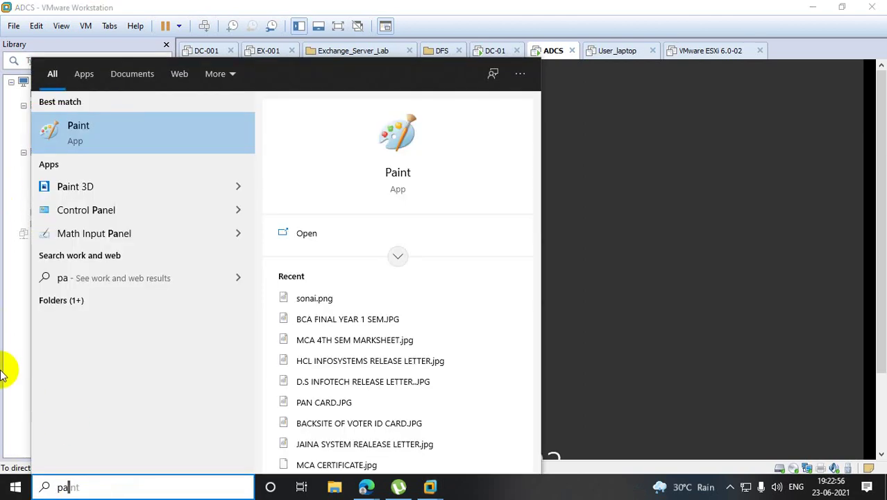
pyautogui.click(23, 377)
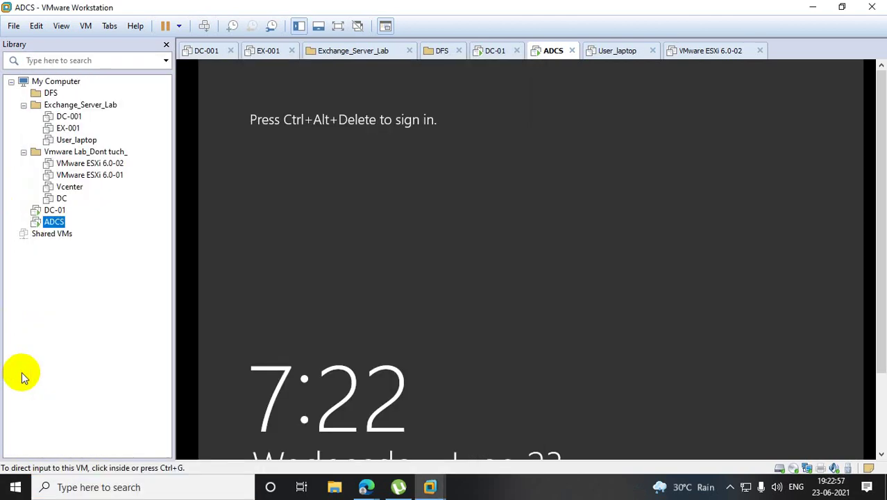
pyautogui.click(14, 27)
pyautogui.click(25, 44)
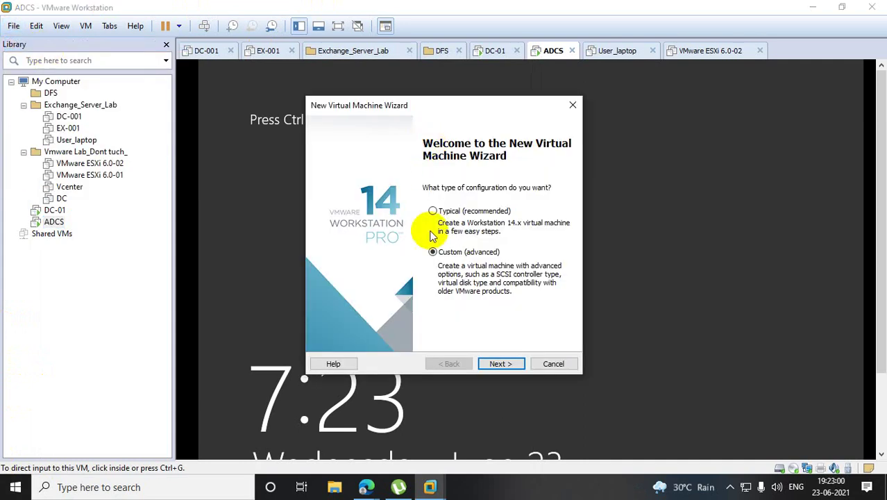
# Keep default hardware compatibility and install from the Windows Server 2012 R2 ISO image.
pyautogui.click(499, 363)
pyautogui.click(499, 363)
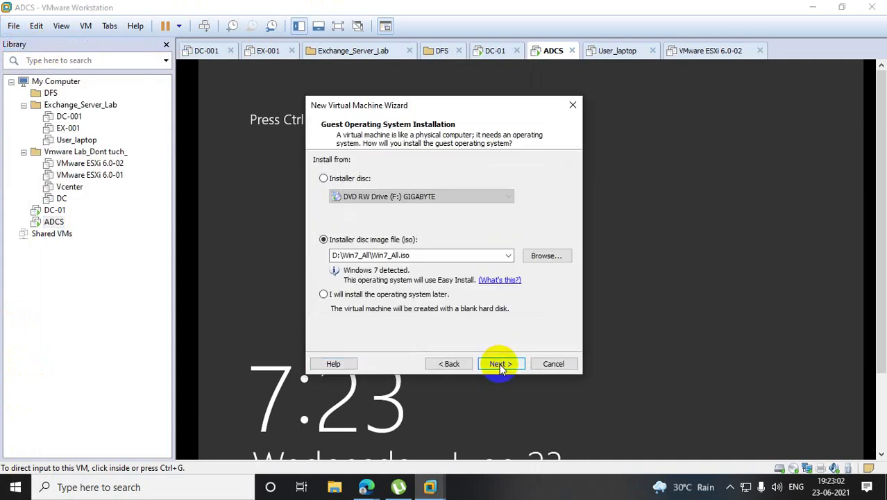
pyautogui.click(509, 257)
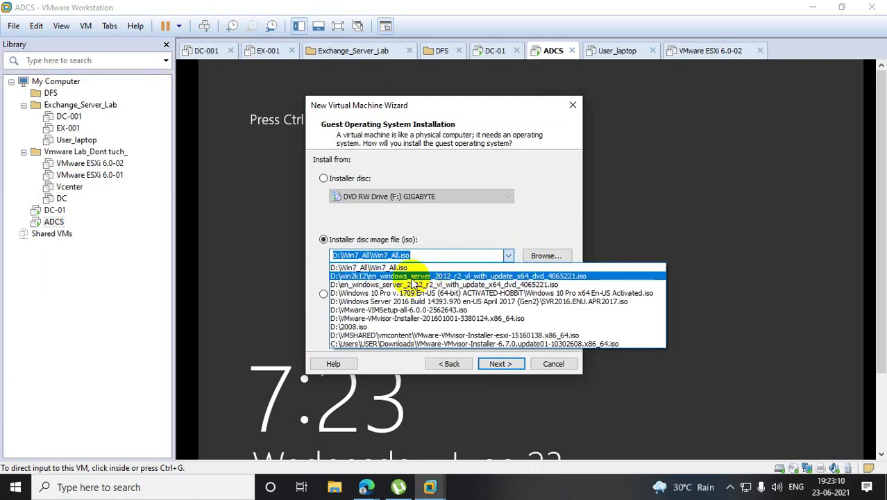
pyautogui.click(412, 277)
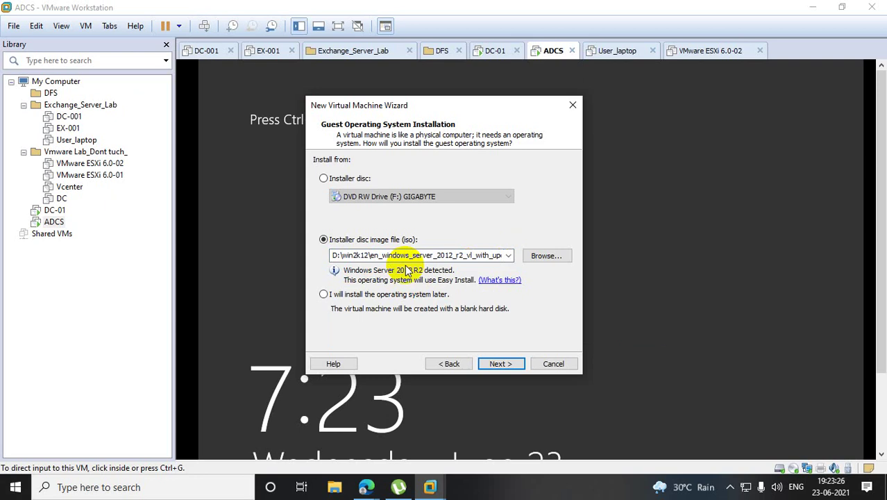
pyautogui.click(503, 363)
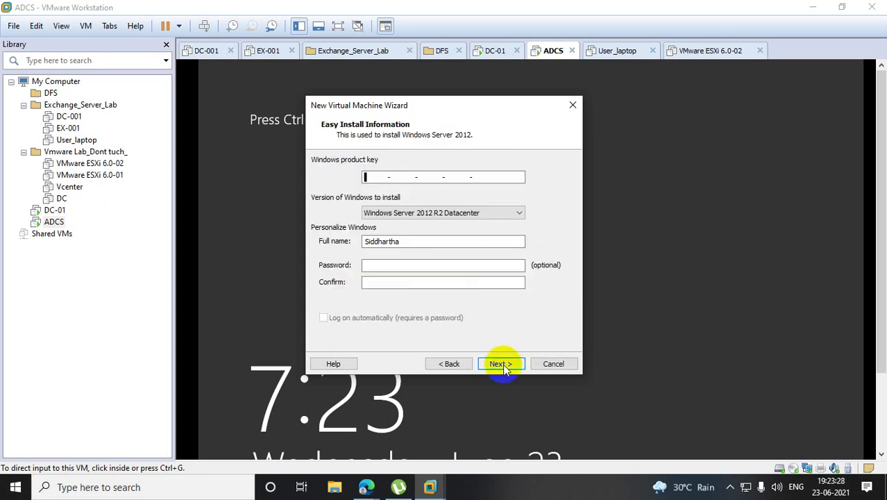
pyautogui.click(503, 364)
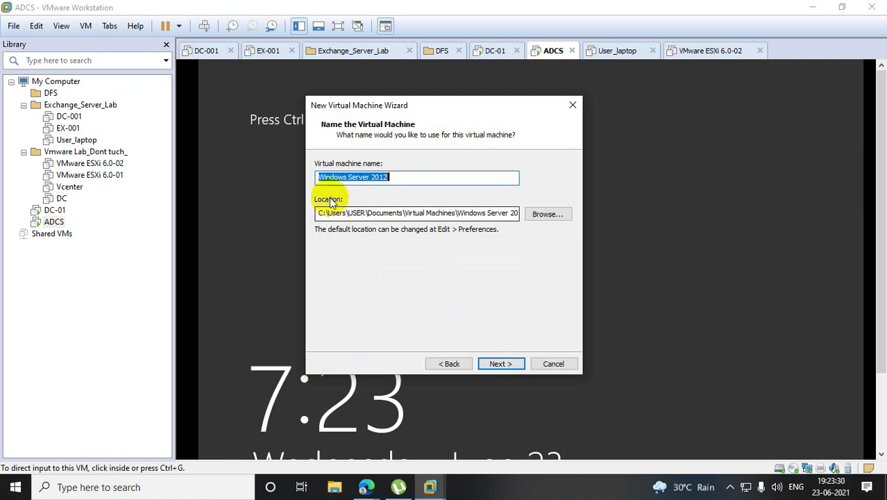
# Name the virtual machine 'Webserver' and change its location to drive e:.
pyautogui.write('Web')
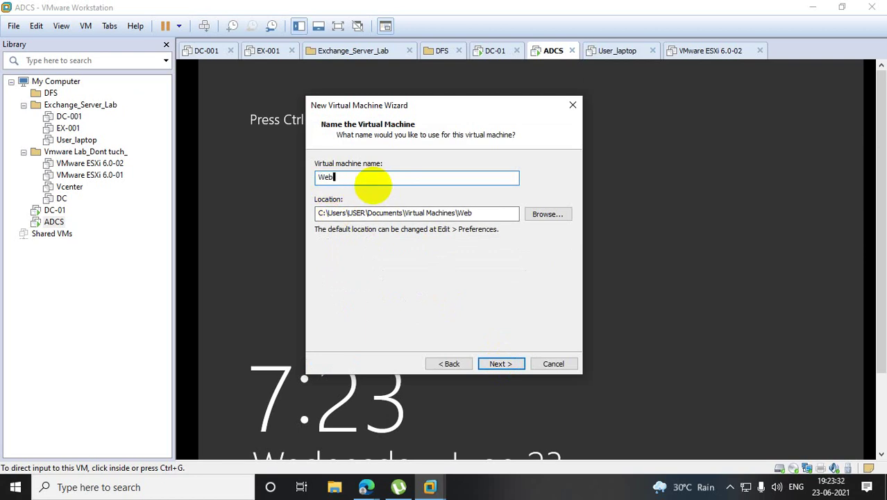
pyautogui.write('server')
pyautogui.click(319, 214)
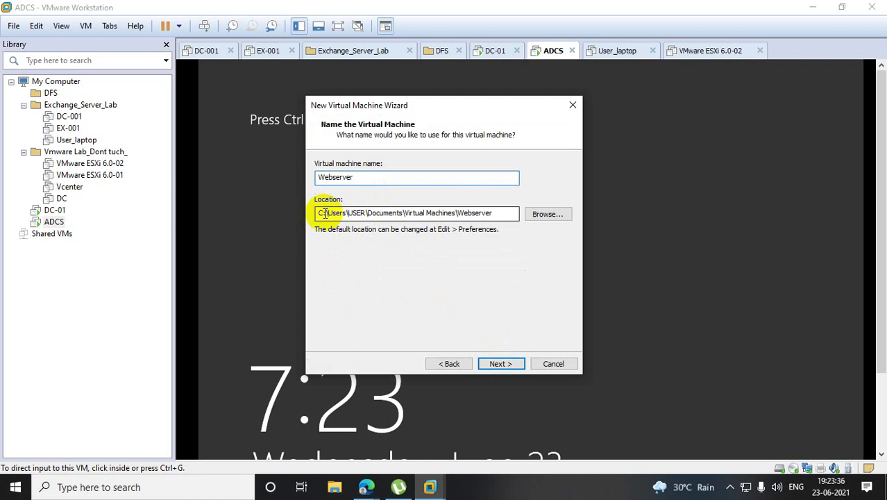
pyautogui.press('Delete')
pyautogui.write('e')
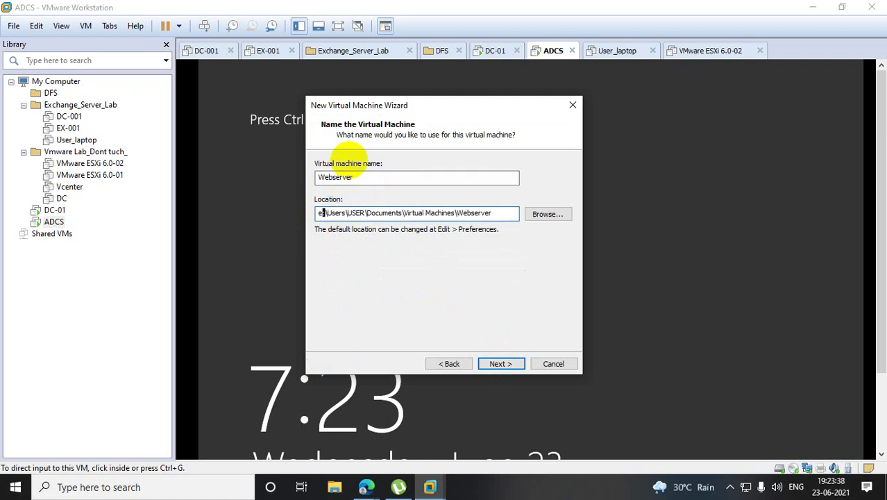
pyautogui.click(500, 366)
# Give the VM 2 cores per processor and 4388 MB of memory.
pyautogui.click(500, 364)
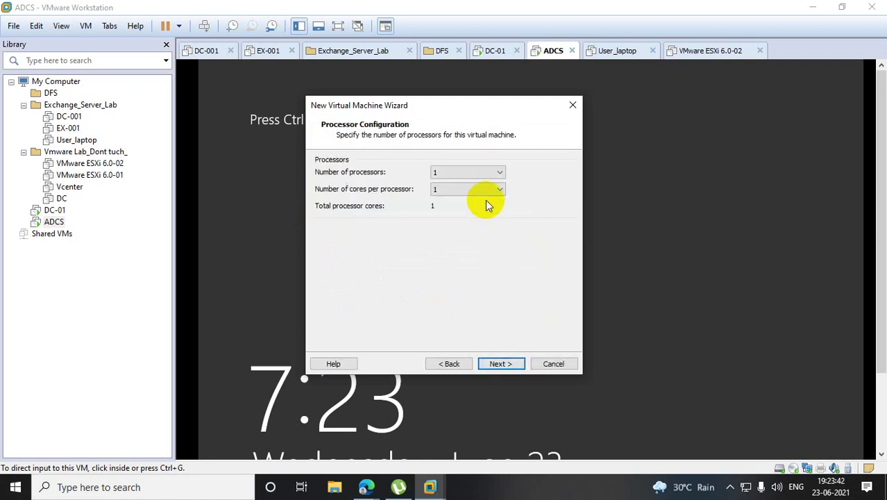
pyautogui.click(451, 364)
pyautogui.click(500, 361)
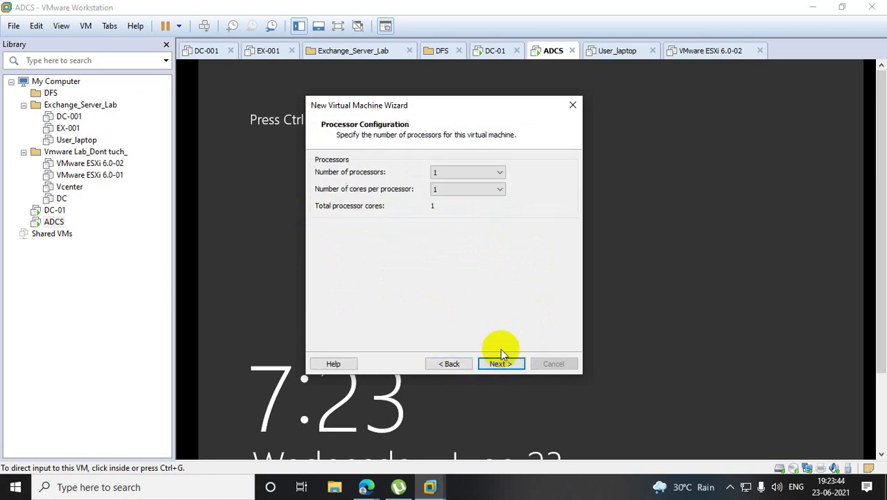
pyautogui.click(497, 189)
pyautogui.click(448, 206)
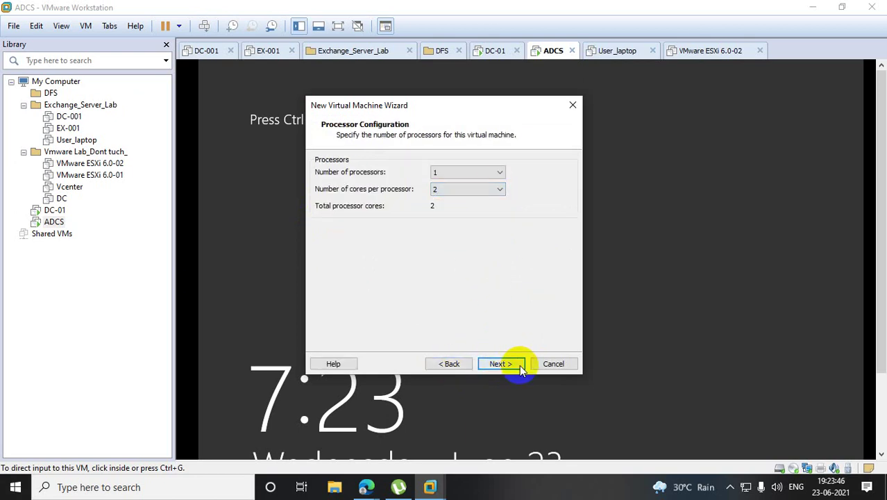
pyautogui.click(499, 364)
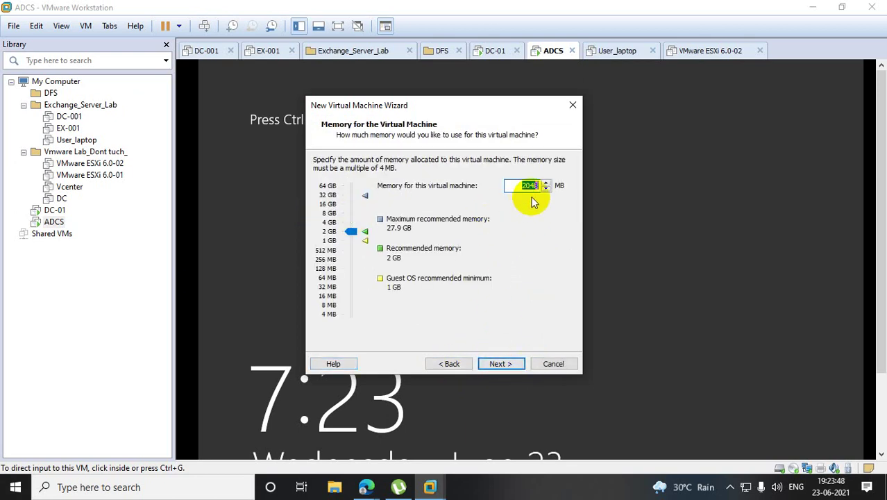
pyautogui.moveTo(350, 232); pyautogui.dragTo(350, 222)
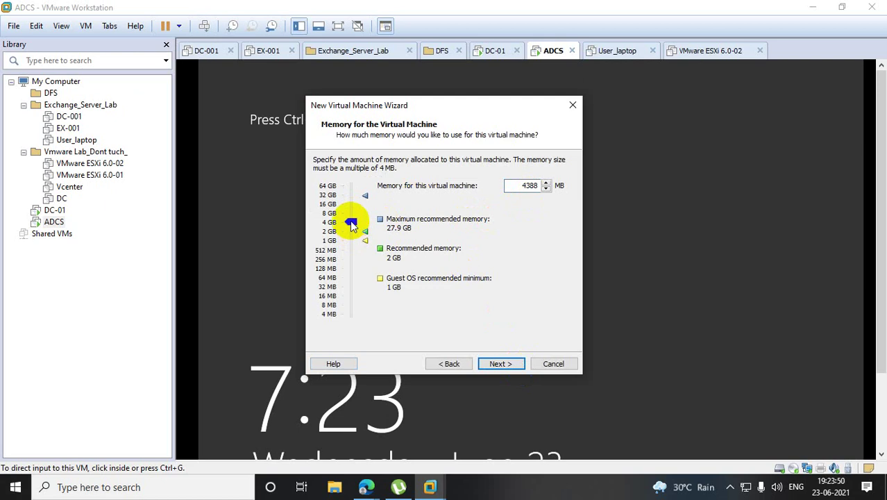
pyautogui.click(513, 365)
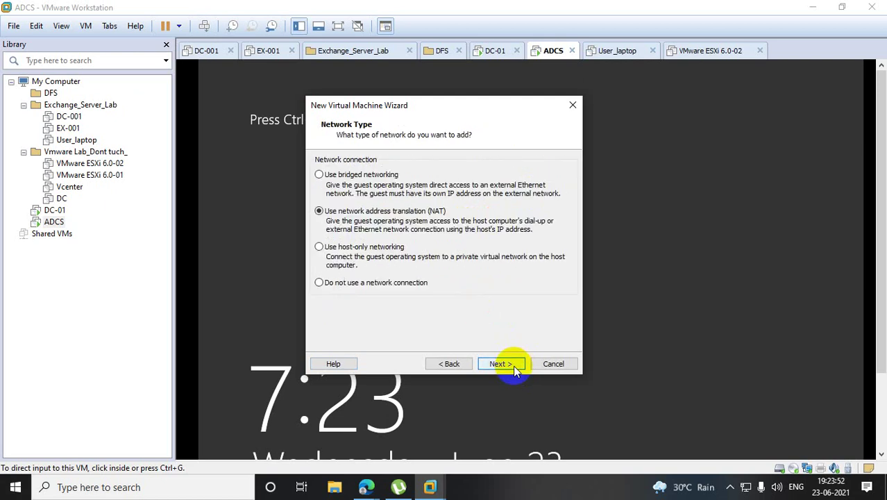
# Keep NAT and LSI Logic SAS, create a 40 GB single-file disk, and finish the VM.
pyautogui.click(513, 365)
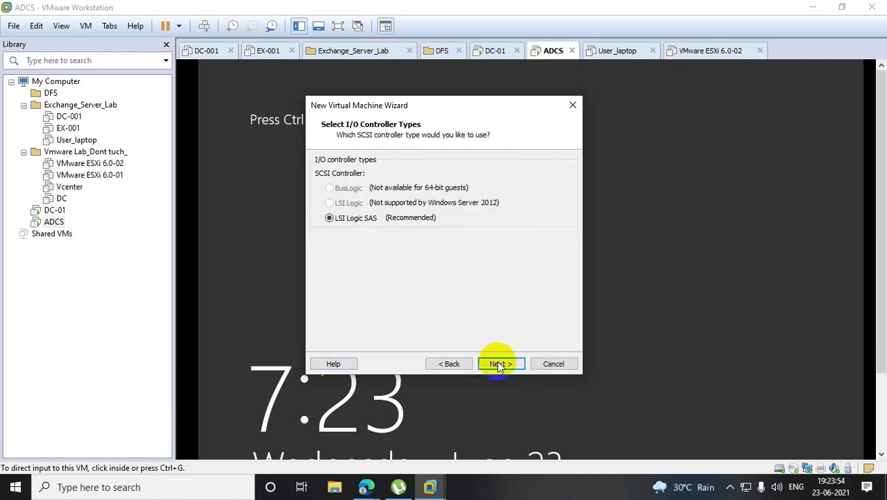
pyautogui.click(500, 365)
pyautogui.click(507, 364)
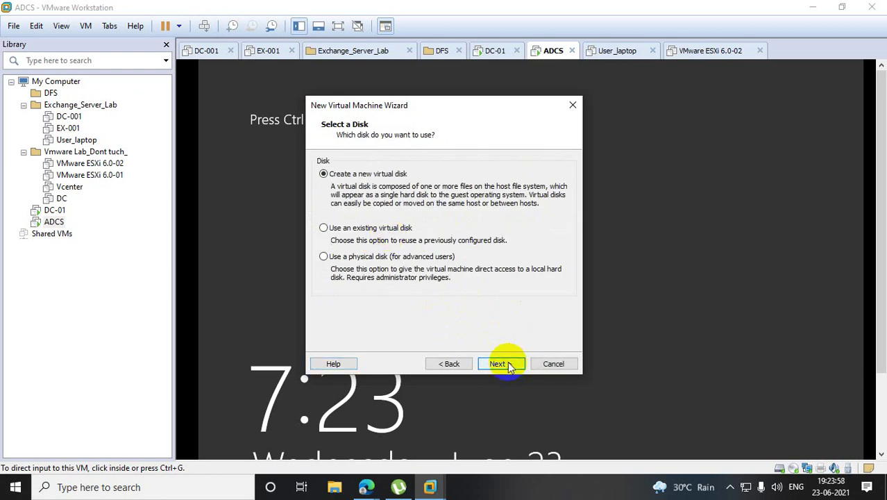
pyautogui.click(502, 364)
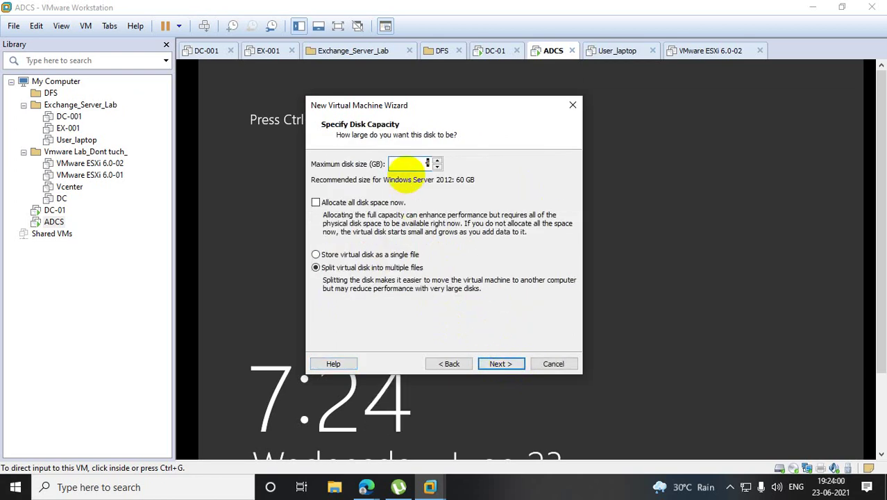
pyautogui.write('40')
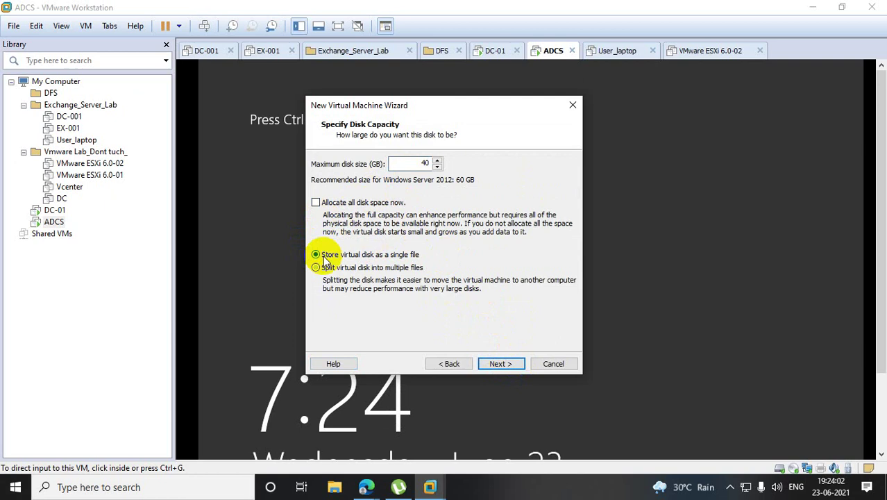
pyautogui.click(317, 255)
pyautogui.click(501, 363)
pyautogui.click(501, 364)
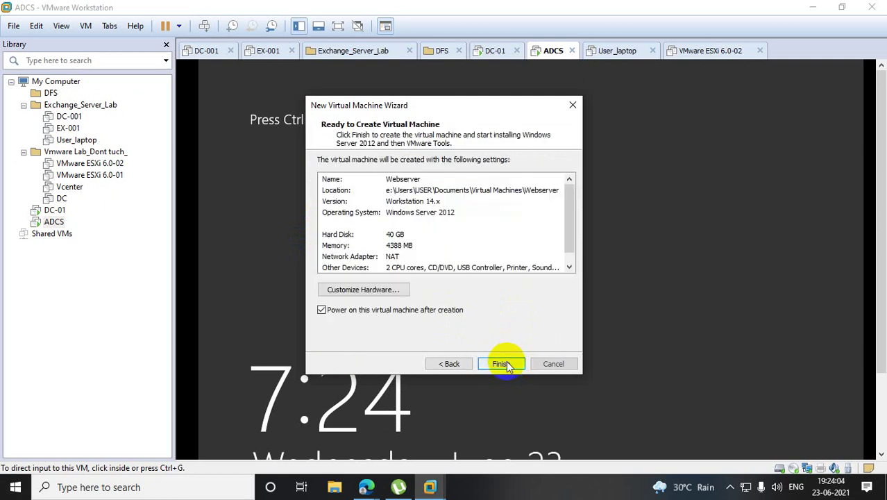
pyautogui.click(501, 363)
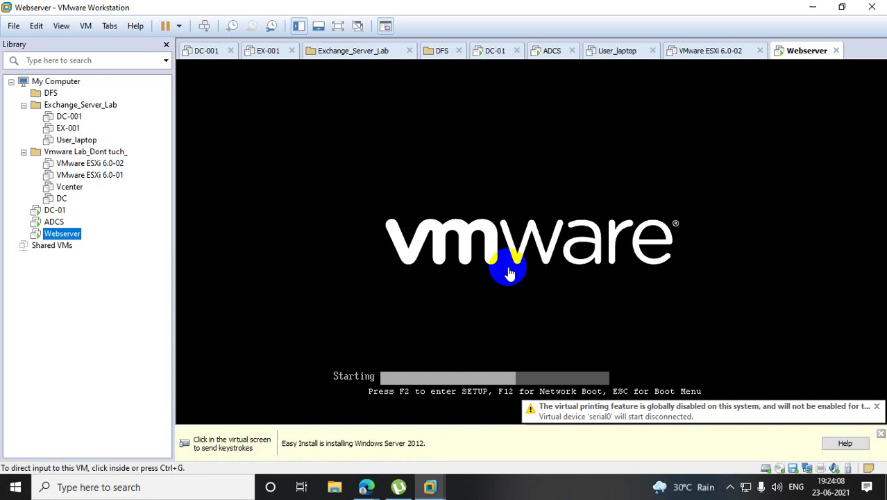
# Find Paint through Windows search, launch it, and maximize its window.
pyautogui.click(208, 493)
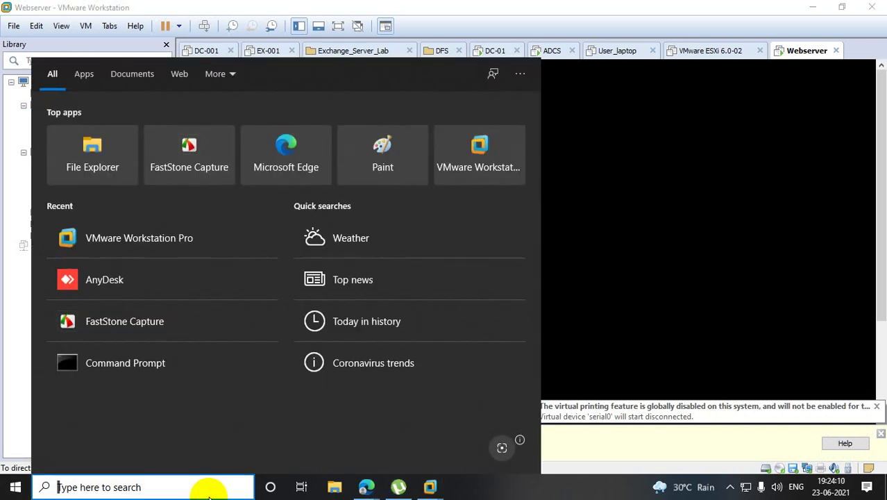
pyautogui.write('paint')
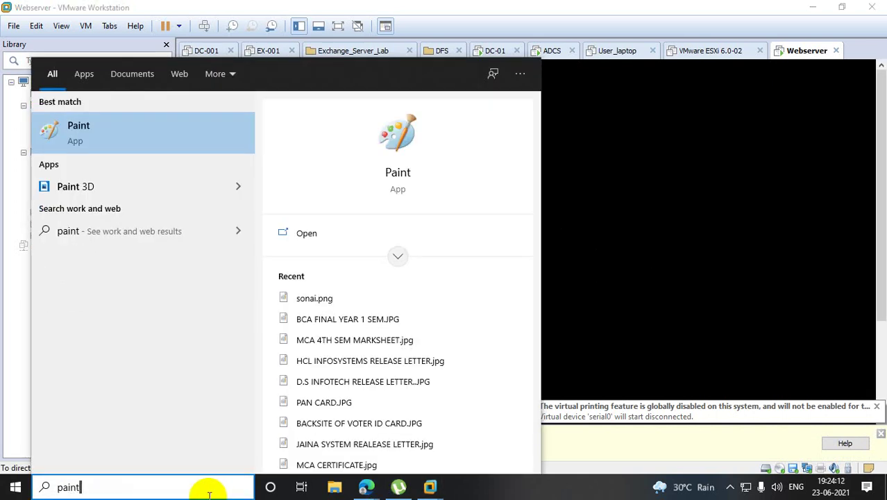
pyautogui.click(132, 147)
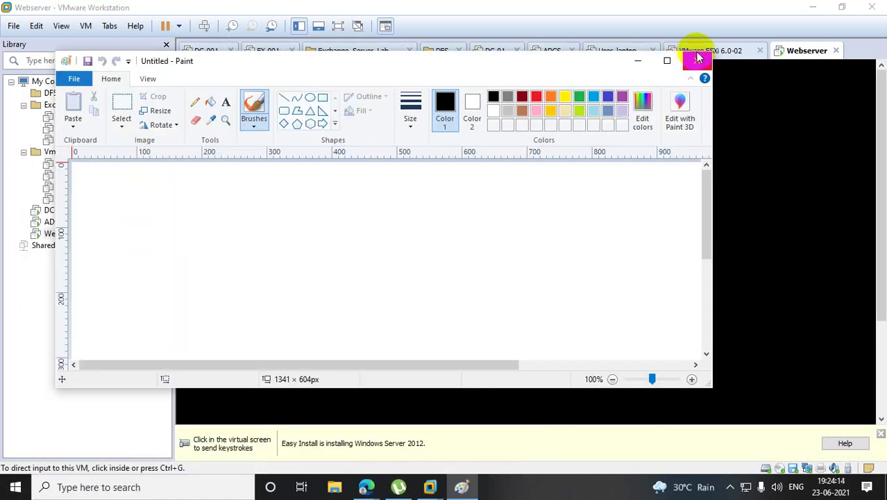
pyautogui.click(667, 60)
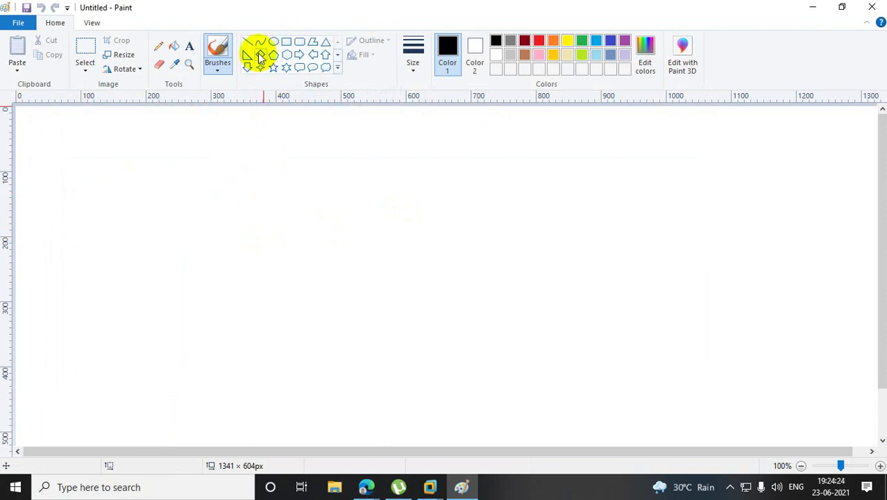
# Add a text box at the canvas top-left reading 'Need one certificate' and 'which kind of certificate'.
pyautogui.click(189, 46)
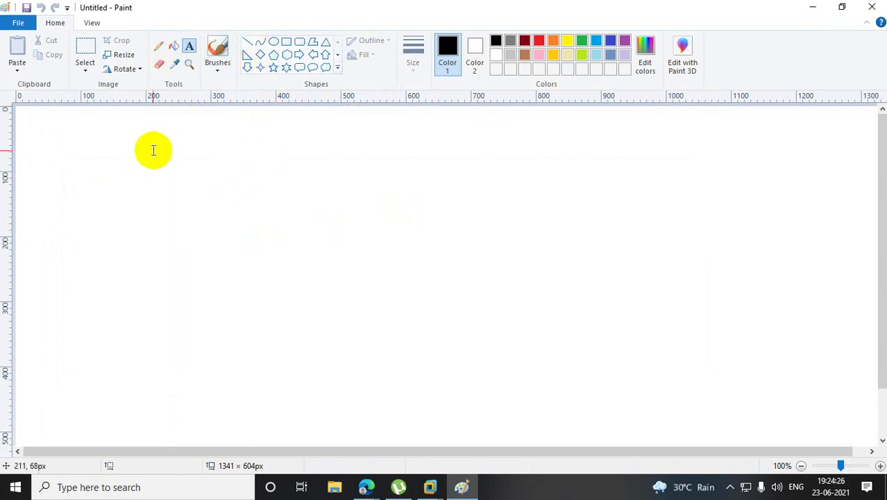
pyautogui.moveTo(149, 147); pyautogui.dragTo(534, 172)
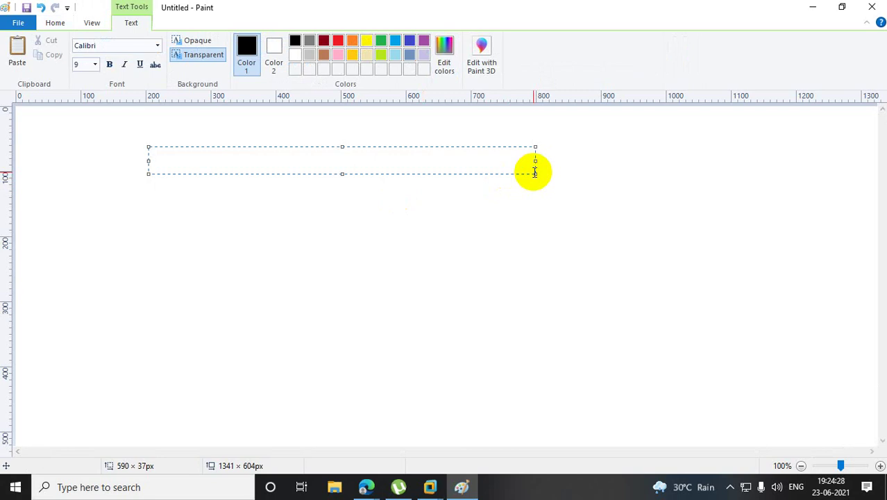
pyautogui.write('Need one certificate')
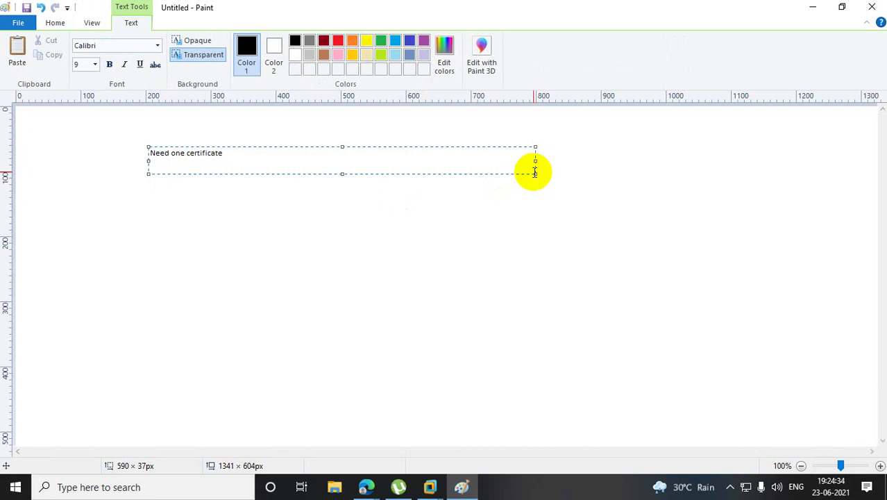
pyautogui.press('Return')
pyautogui.write('wh')
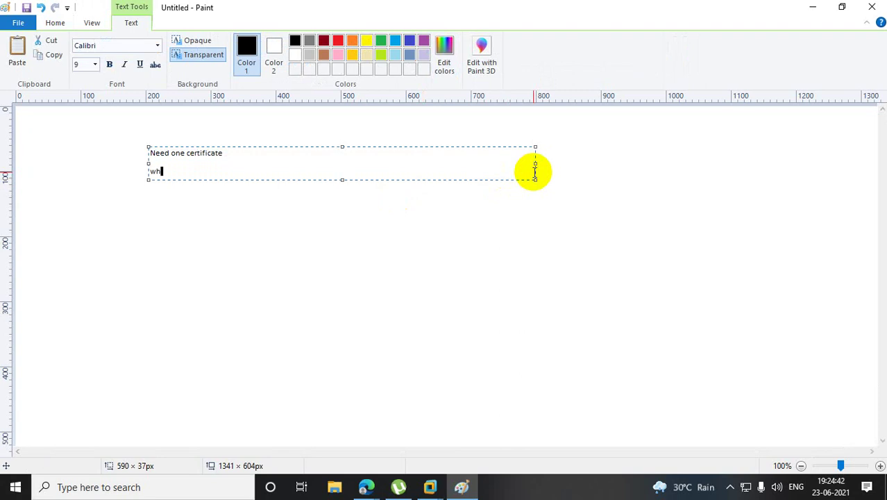
pyautogui.write('ich kind of certifi')
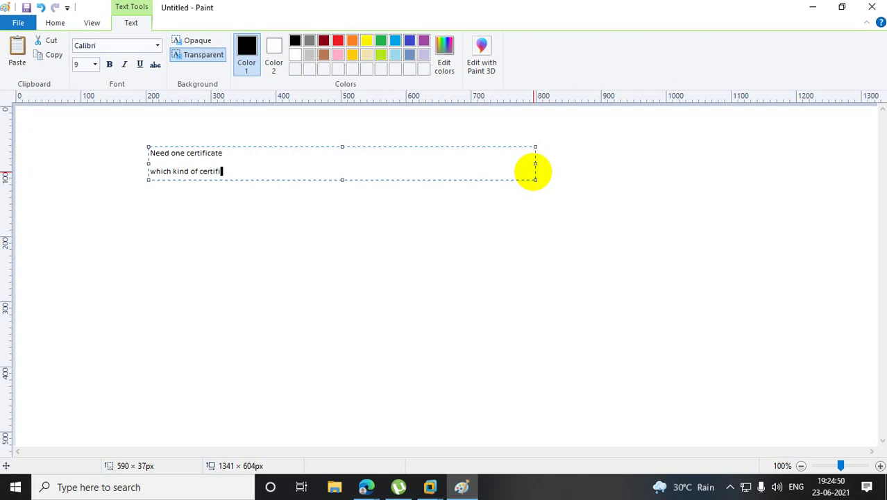
pyautogui.write('cate')
# Add the numbered computer certificate and web server certificate options to the note.
pyautogui.press('Return')
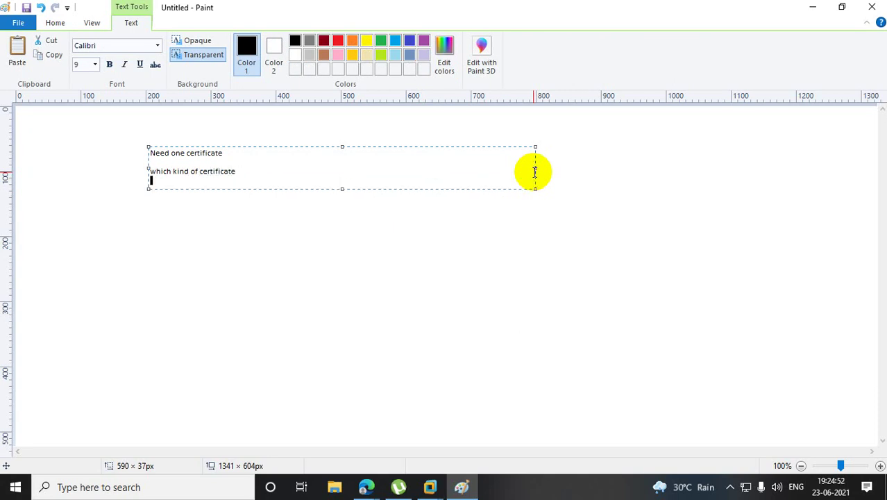
pyautogui.write('1.Is ')
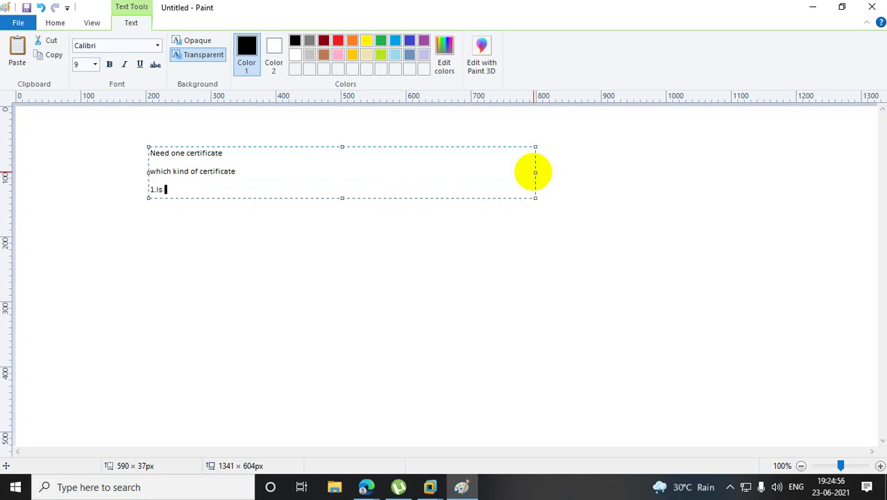
pyautogui.write('thsi computer certi')
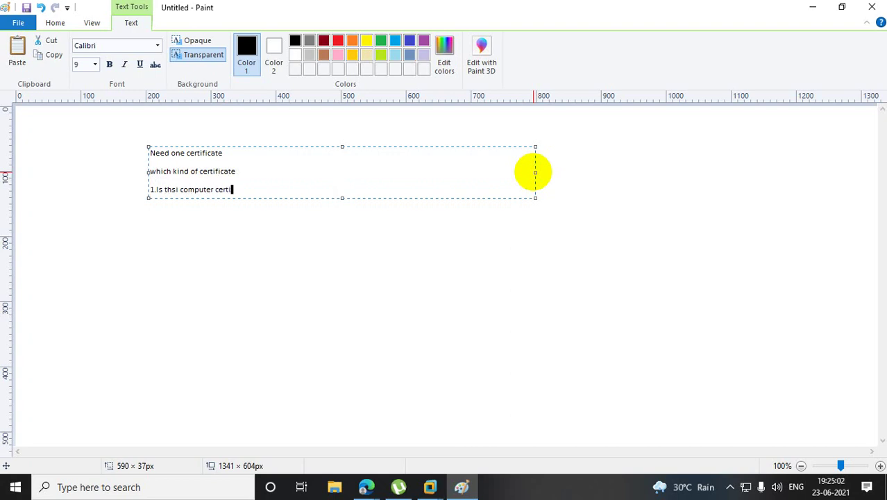
pyautogui.write('ficate')
pyautogui.press('Return')
pyautogui.write('2. Web ')
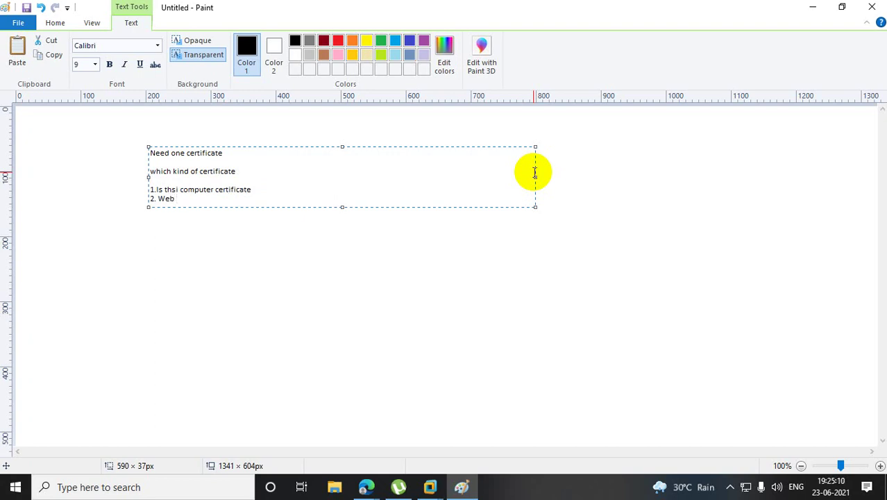
pyautogui.write('serv')
pyautogui.press('BackSpace')
pyautogui.press('BackSpace')
pyautogui.press('BackSpace')
pyautogui.press('BackSpace')
pyautogui.write('server certicate')
pyautogui.press('Return')
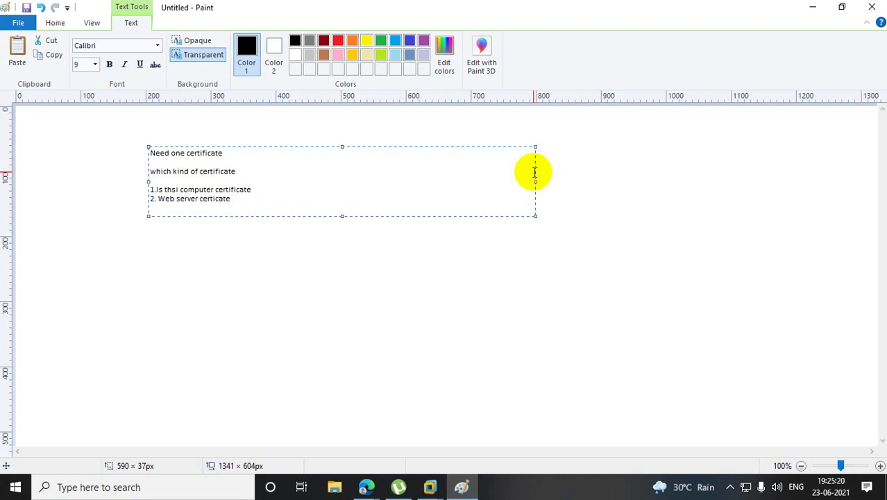
pyautogui.press('Return')
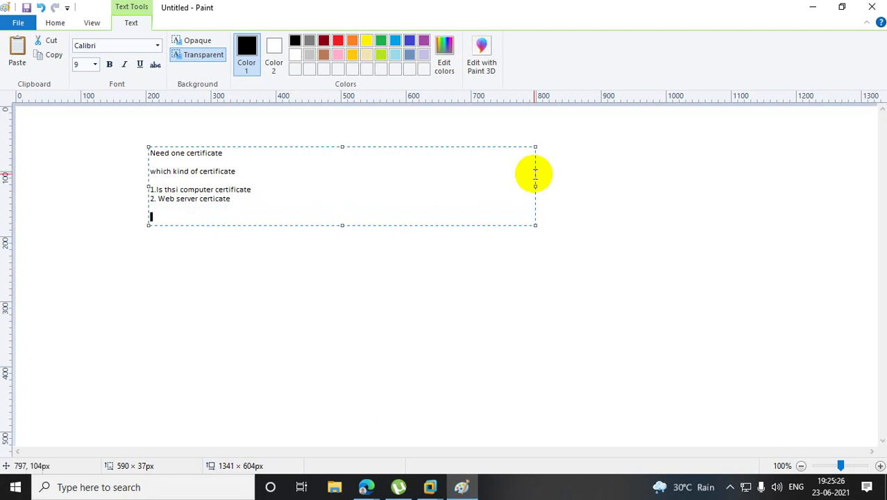
pyautogui.click(313, 294)
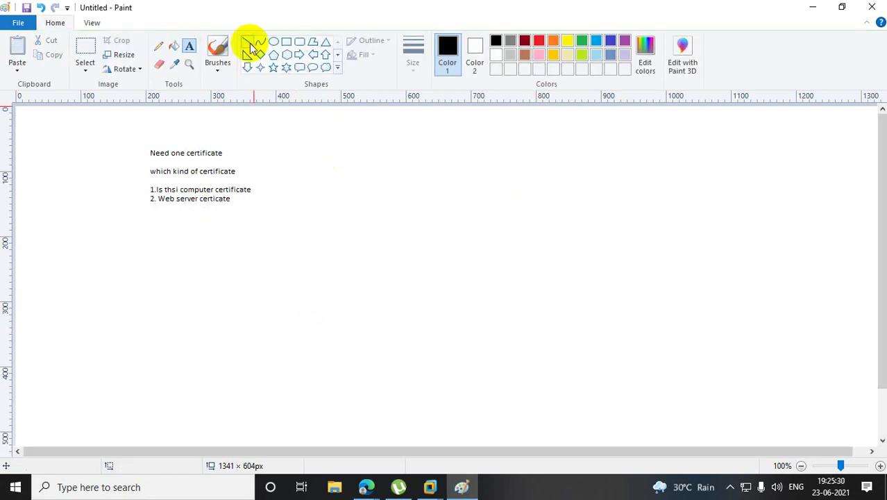
# Draw a tall thin rectangle to the right of the note.
pyautogui.click(286, 45)
pyautogui.moveTo(392, 137); pyautogui.dragTo(411, 192)
pyautogui.click(523, 266)
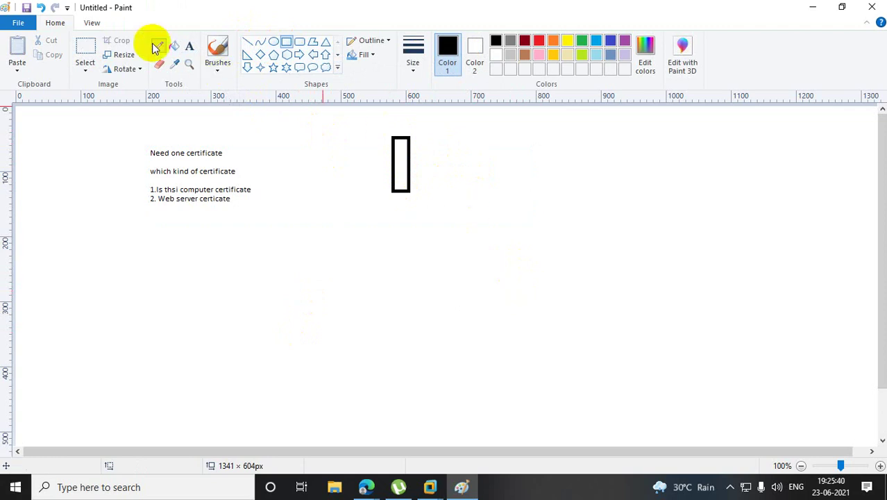
# Label the rectangle 'CA server..MMC..Add certificate' above it.
pyautogui.click(190, 49)
pyautogui.moveTo(385, 114); pyautogui.dragTo(442, 127)
pyautogui.write('CA ser')
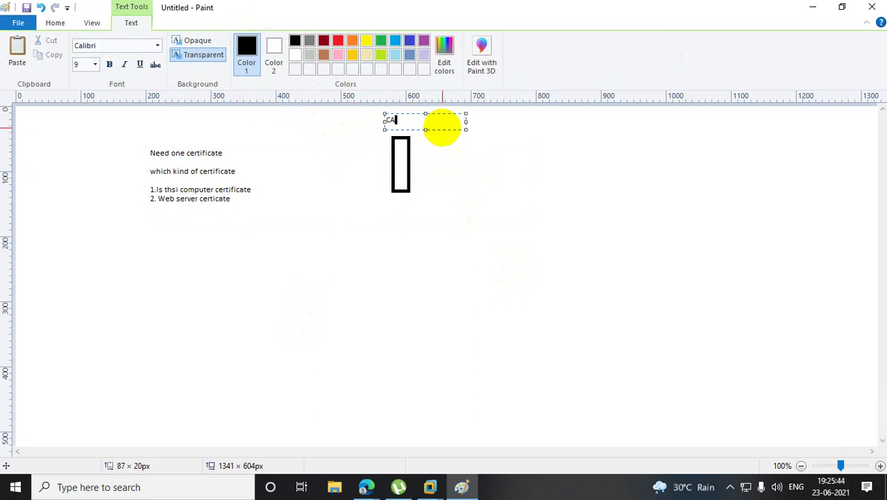
pyautogui.write('rver..MMC..Add certif')
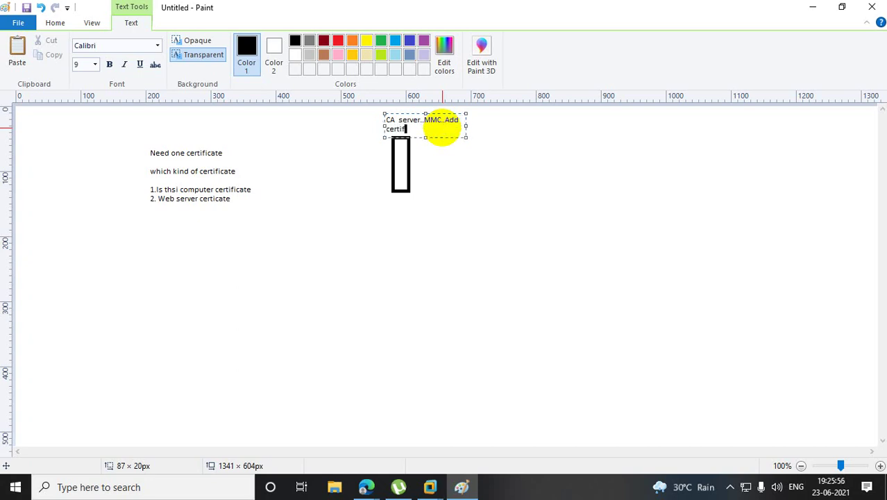
pyautogui.write('icate')
pyautogui.click(481, 192)
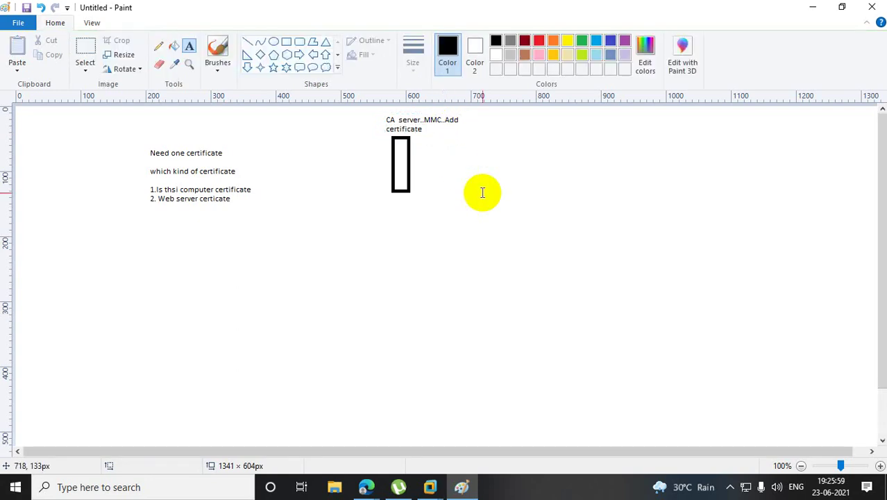
pyautogui.click(260, 55)
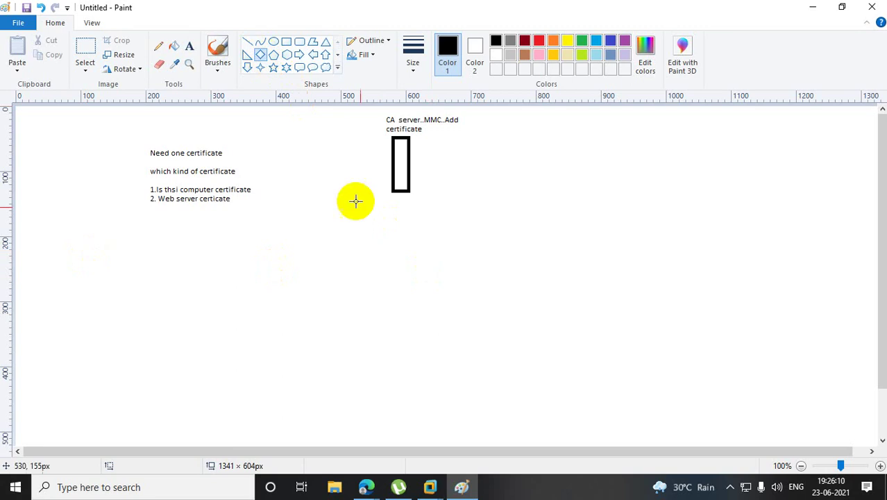
# Draw a diamond below the tall rectangle and a large square beneath the diamond.
pyautogui.moveTo(396, 248); pyautogui.dragTo(430, 292)
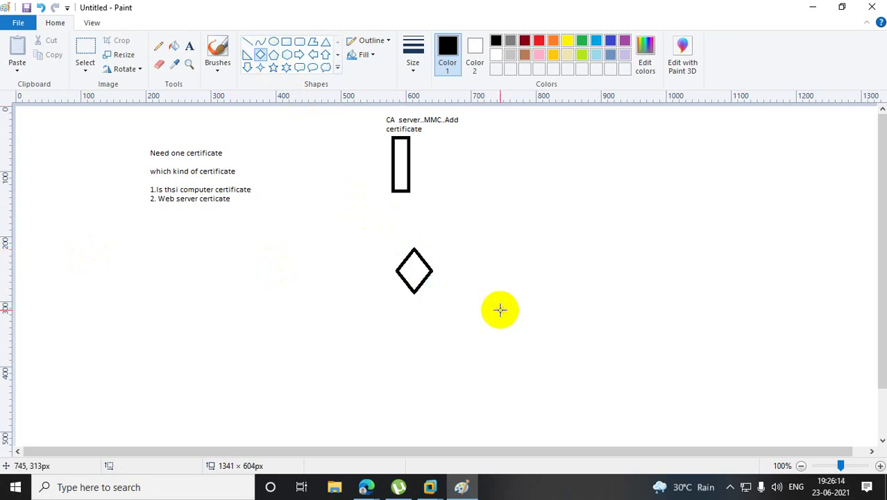
pyautogui.click(290, 47)
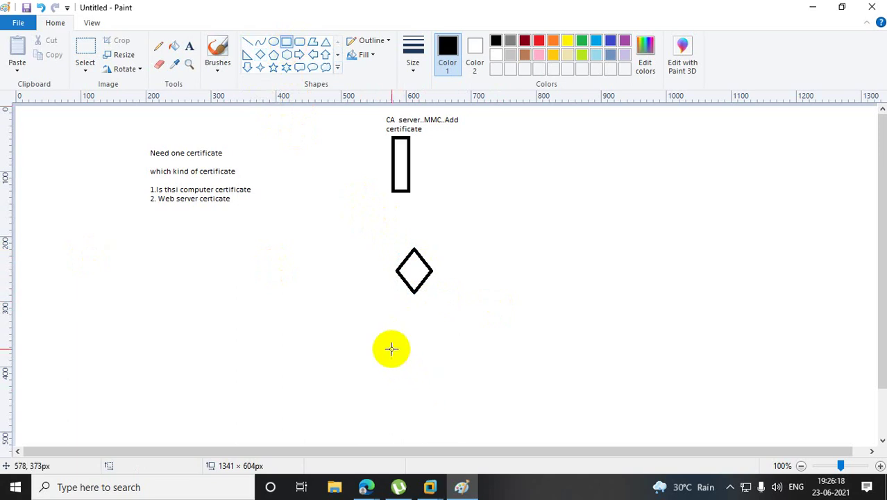
pyautogui.moveTo(391, 349)
pyautogui.mouseDown()
pyautogui.moveTo(461, 358)
pyautogui.moveTo(471, 423)
pyautogui.mouseUp()
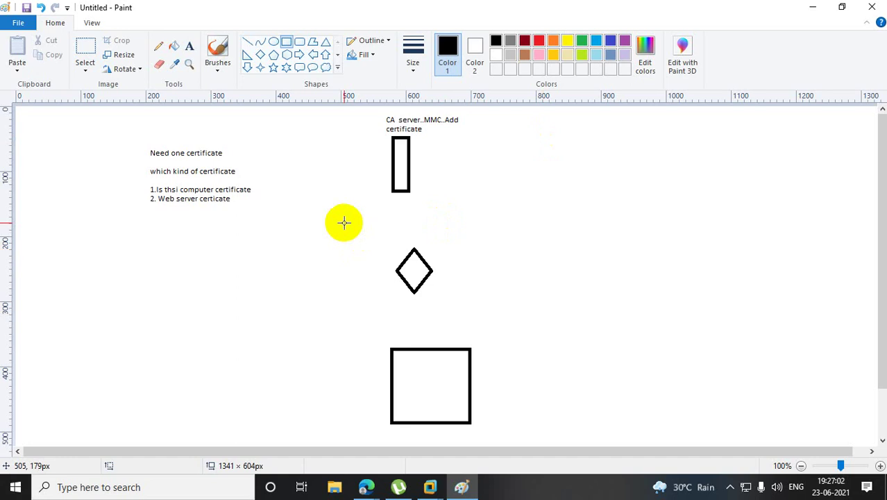
# Draw four diamonds clustered at the left of the canvas below the note.
pyautogui.click(260, 55)
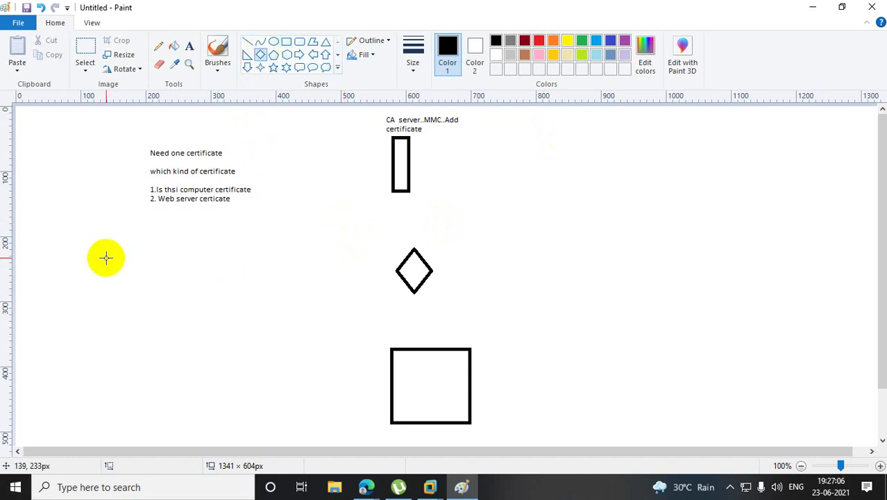
pyautogui.moveTo(104, 257); pyautogui.dragTo(142, 303)
pyautogui.moveTo(203, 252); pyautogui.dragTo(244, 299)
pyautogui.moveTo(162, 319); pyautogui.dragTo(213, 383)
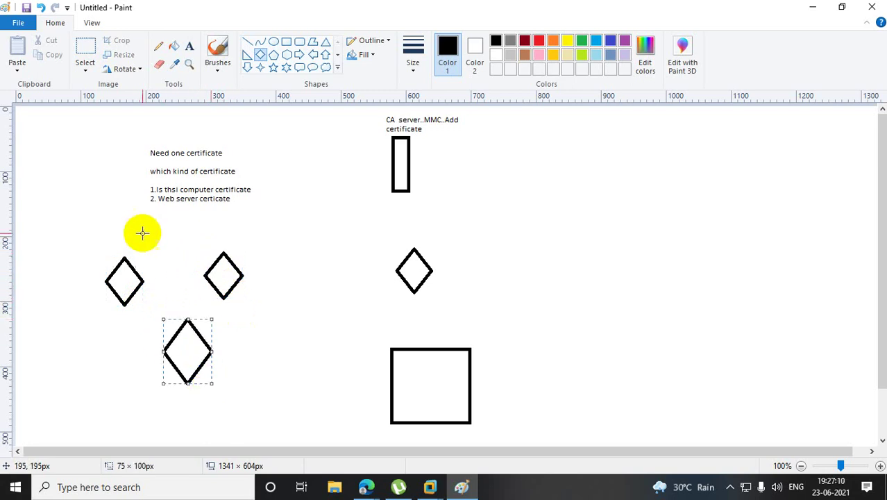
pyautogui.moveTo(143, 219); pyautogui.dragTo(200, 269)
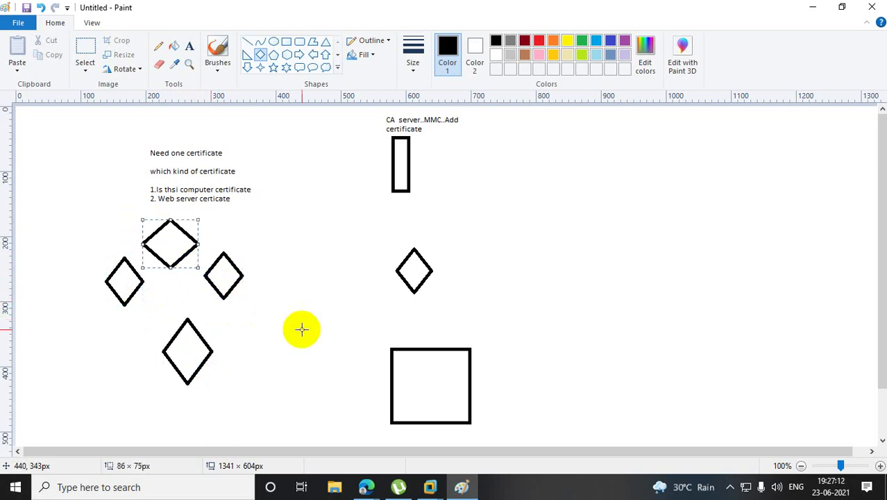
pyautogui.click(301, 329)
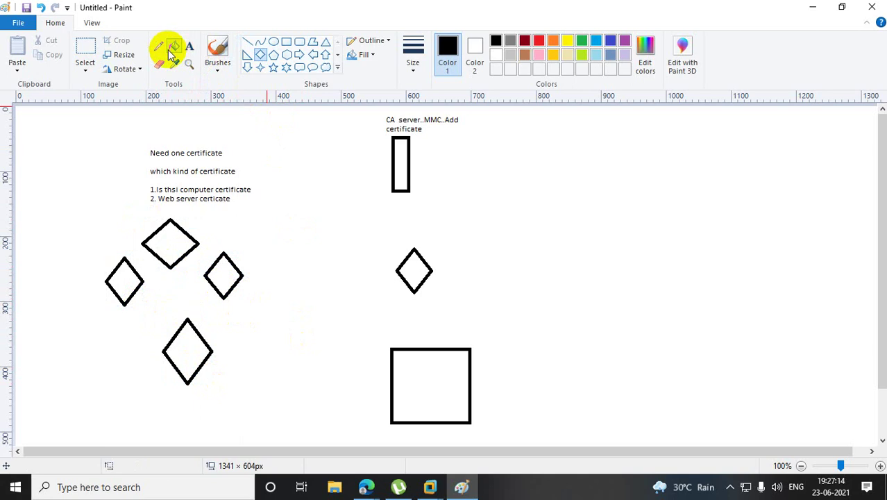
# Add the label 'computer' above the topmost diamond.
pyautogui.click(189, 45)
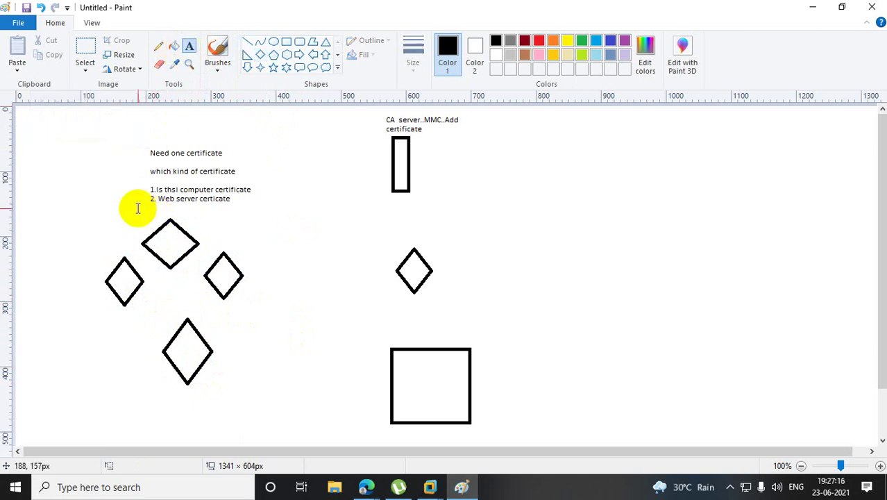
pyautogui.moveTo(138, 208); pyautogui.dragTo(223, 234)
pyautogui.write('c')
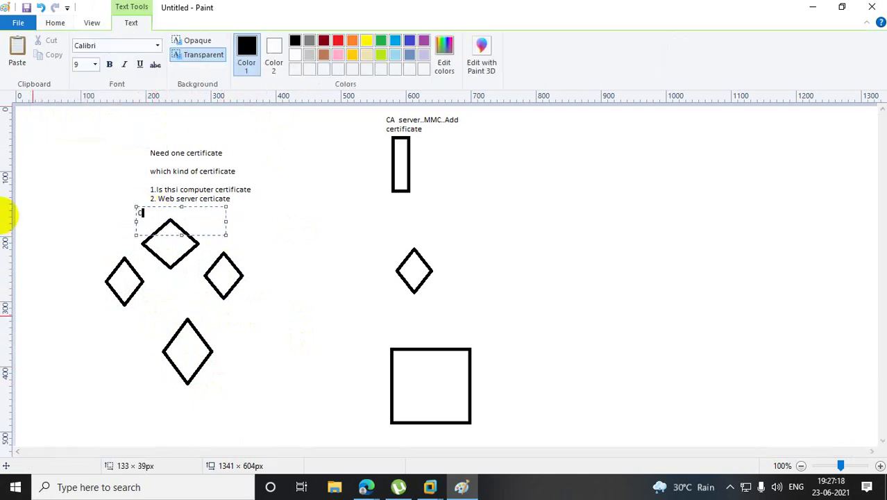
pyautogui.write('omputer')
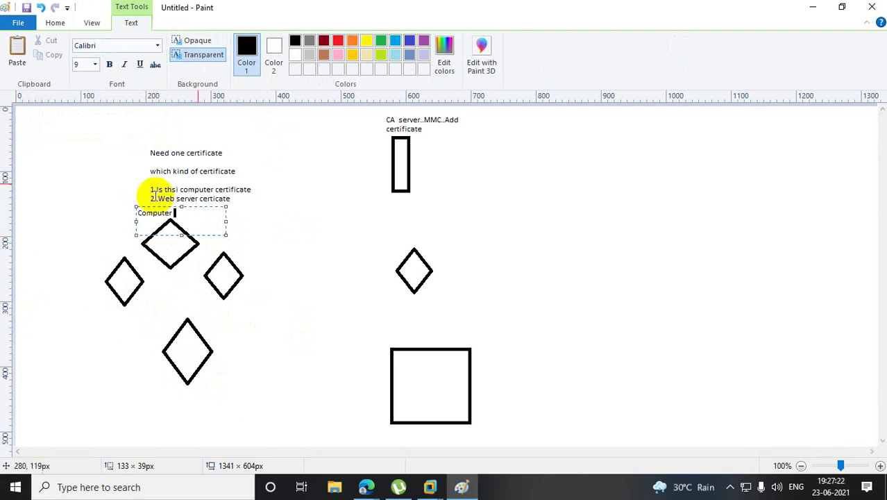
pyautogui.click(267, 297)
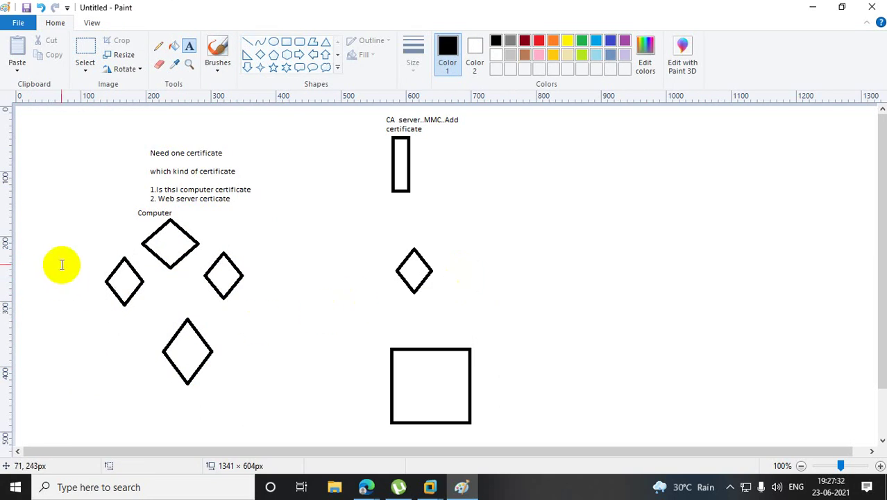
# Add the label 'webserver template' beside the left diamond.
pyautogui.moveTo(58, 259); pyautogui.dragTo(109, 272)
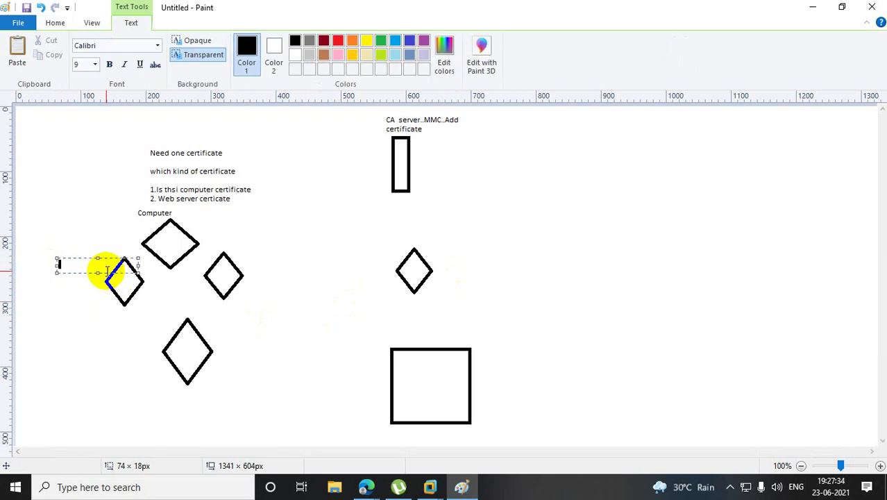
pyautogui.write('webserver template')
pyautogui.click(302, 367)
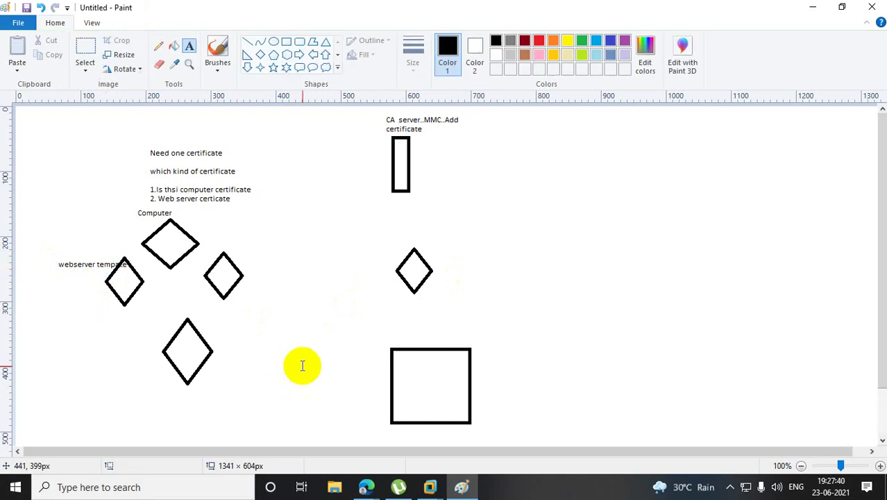
# Move the diamonds right of and below the Computer diamond down out of view.
pyautogui.click(85, 50)
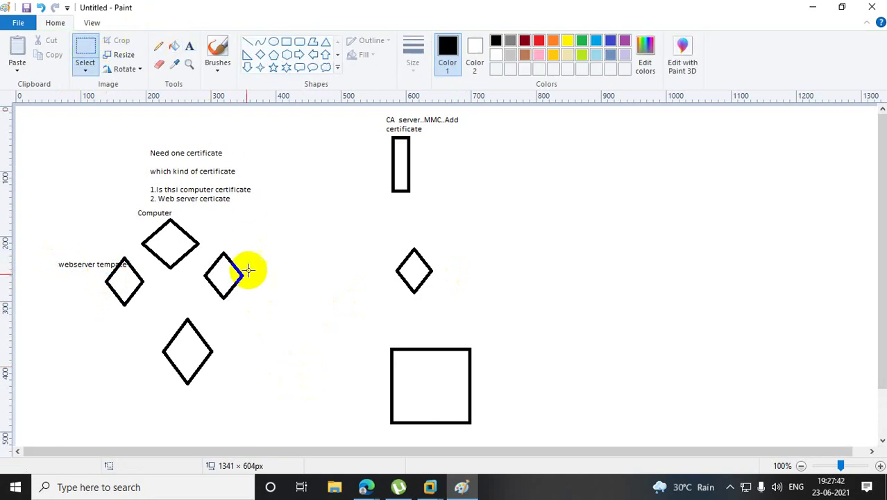
pyautogui.moveTo(201, 245); pyautogui.dragTo(250, 337)
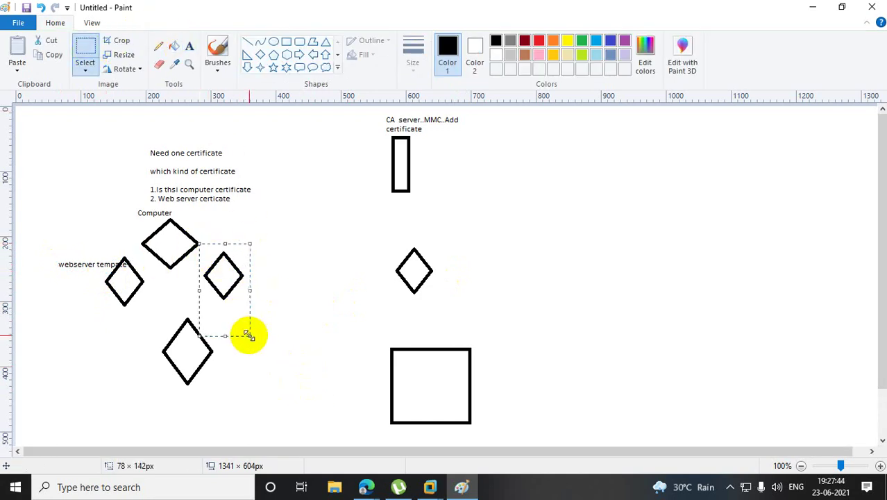
pyautogui.moveTo(230, 281); pyautogui.dragTo(248, 475)
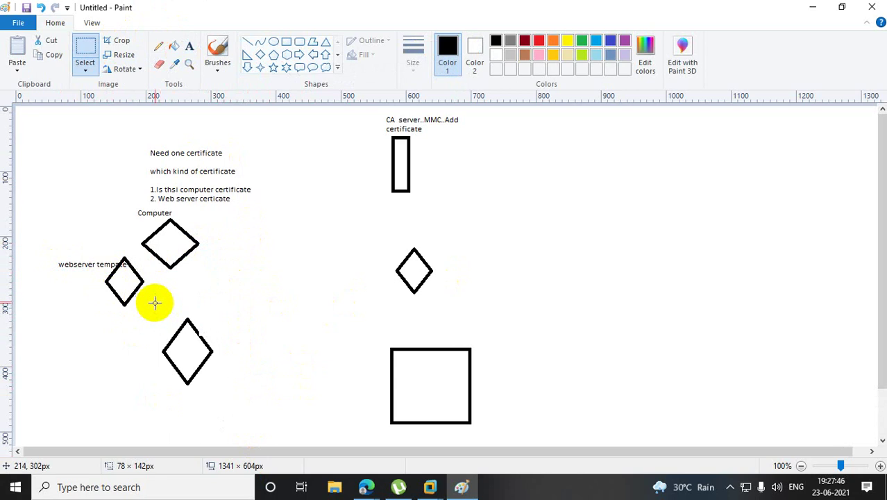
pyautogui.moveTo(152, 302); pyautogui.dragTo(232, 402)
pyautogui.moveTo(195, 349); pyautogui.dragTo(239, 494)
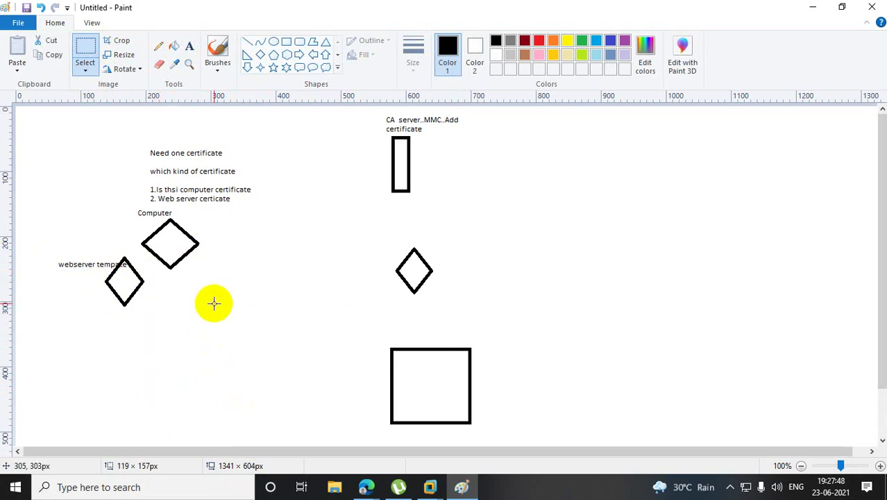
# Draw a square above-right of the Computer diamond and join them with a line.
pyautogui.click(287, 43)
pyautogui.moveTo(294, 178); pyautogui.dragTo(338, 224)
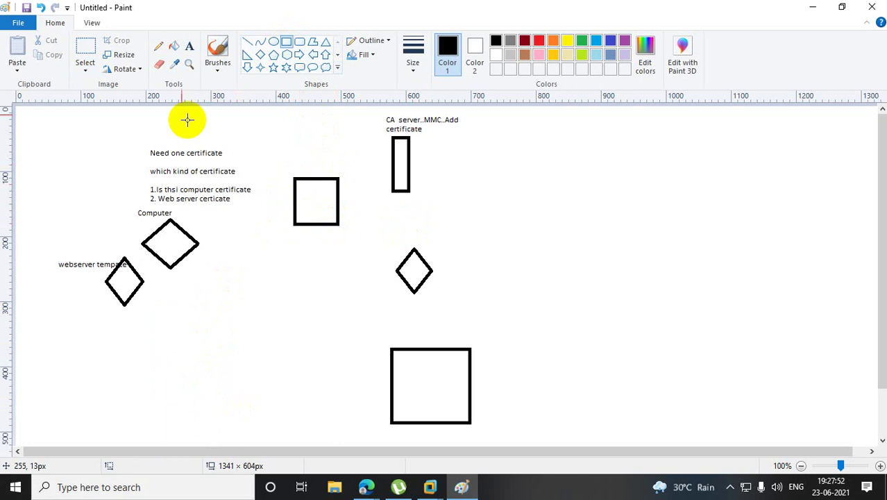
pyautogui.click(248, 42)
pyautogui.moveTo(169, 221); pyautogui.dragTo(198, 243)
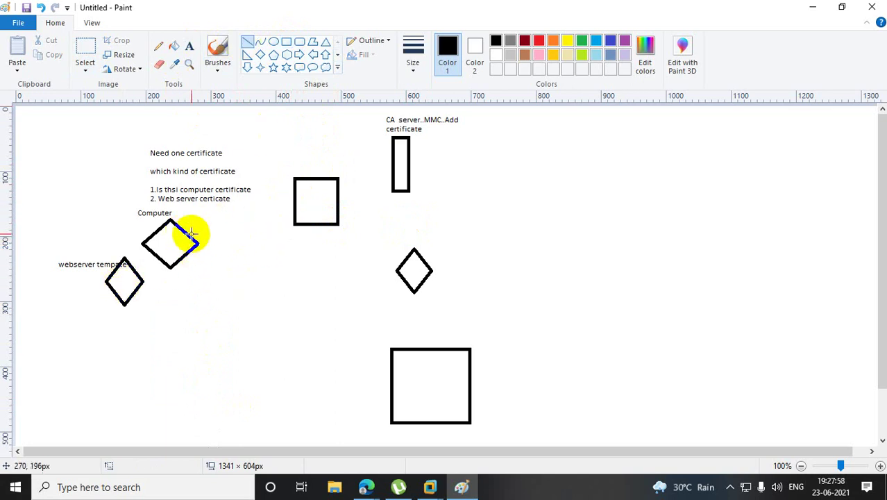
pyautogui.moveTo(190, 234); pyautogui.dragTo(291, 195)
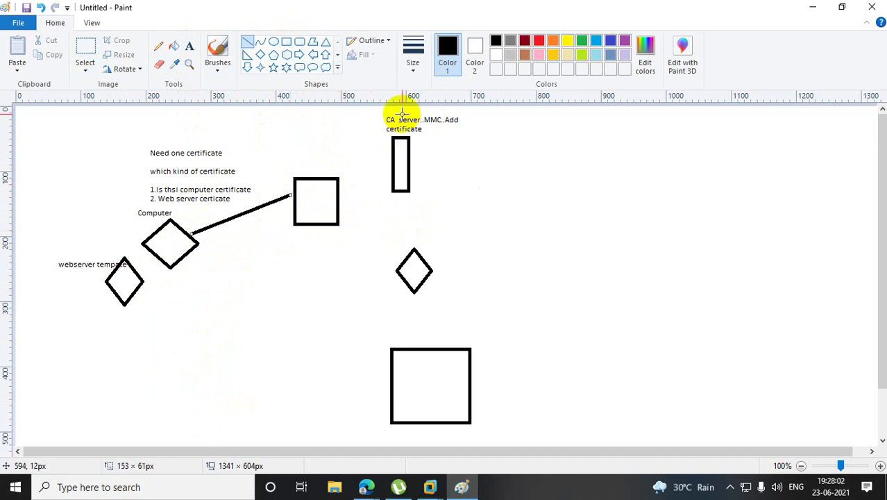
pyautogui.moveTo(414, 248); pyautogui.dragTo(425, 254)
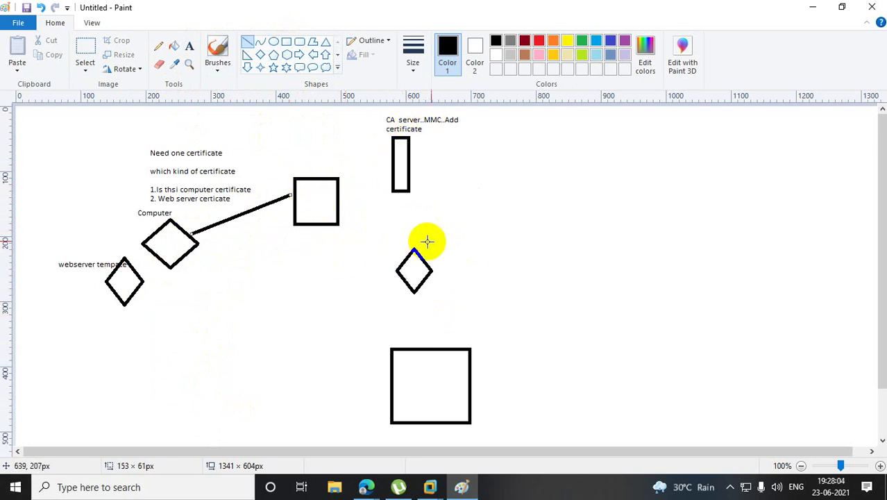
pyautogui.click(427, 241)
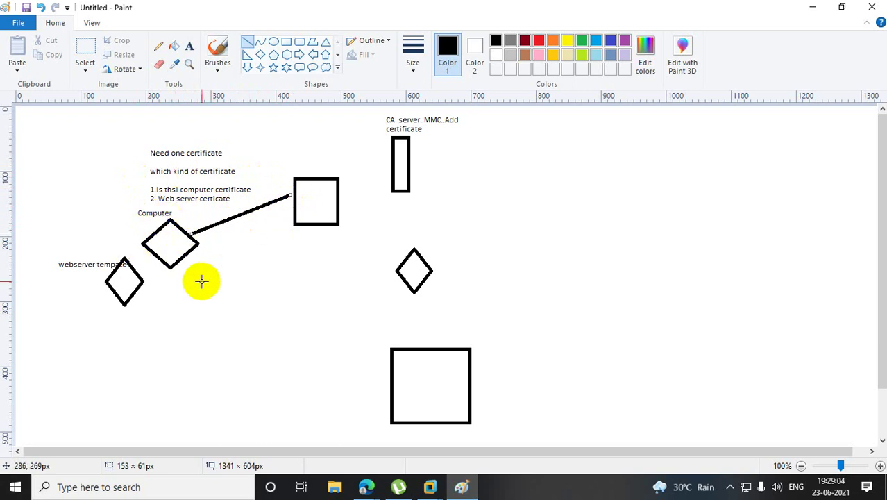
# Draw freehand pencil ticks over the Computer diamond, the right-hand diamond and the narrow rectangle.
pyautogui.click(228, 223)
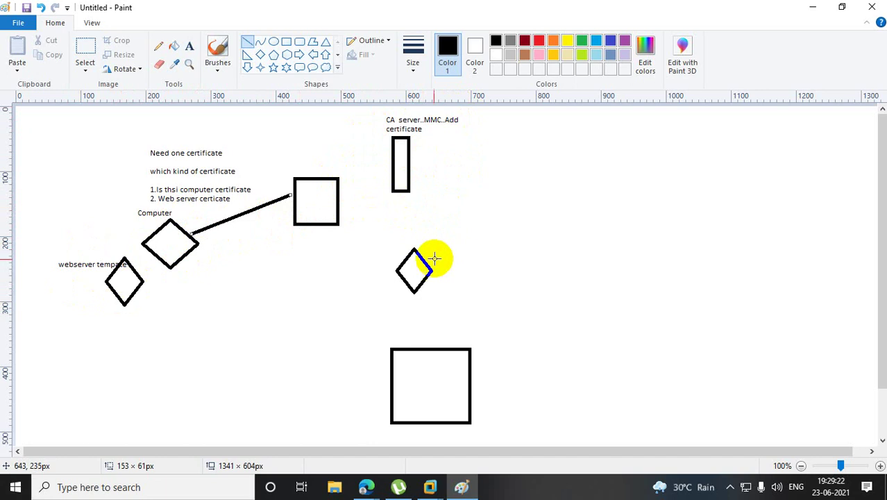
pyautogui.moveTo(428, 257); pyautogui.dragTo(420, 251)
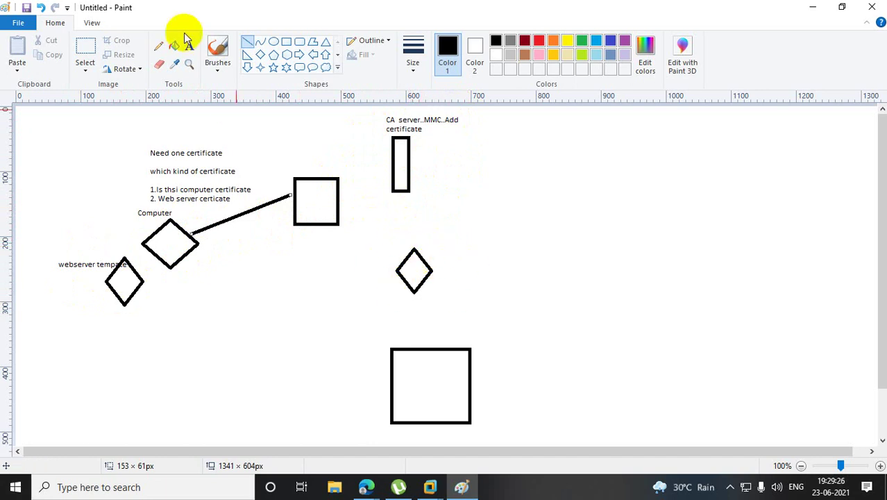
pyautogui.click(161, 47)
pyautogui.moveTo(379, 258); pyautogui.dragTo(432, 249)
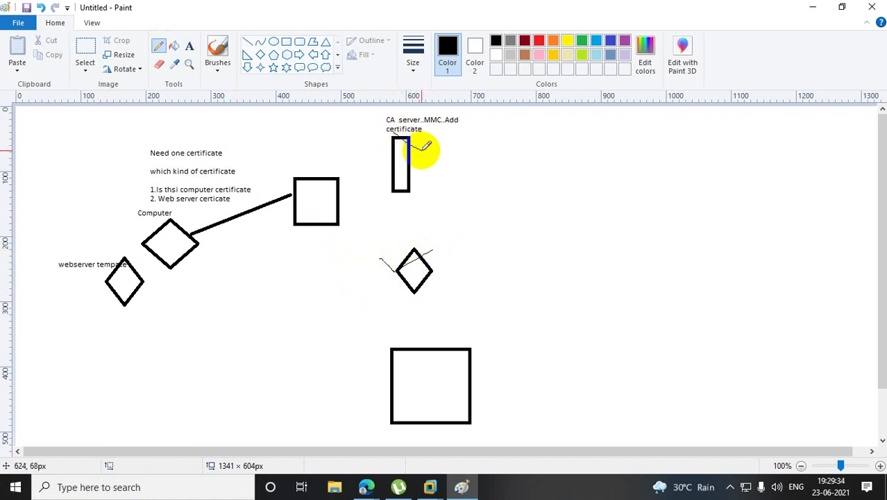
pyautogui.moveTo(173, 238); pyautogui.dragTo(201, 218)
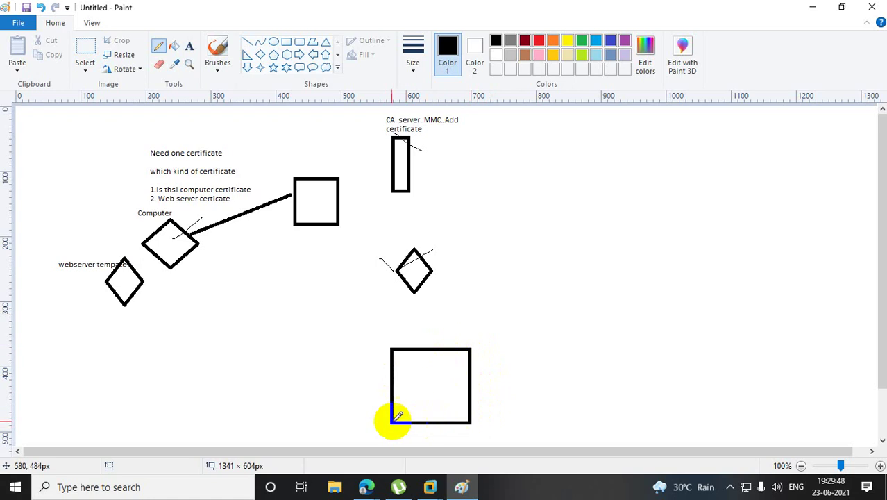
# Add the label 'CSR' to the right of the lower square, then minimize Paint.
pyautogui.click(188, 46)
pyautogui.moveTo(501, 359); pyautogui.dragTo(593, 388)
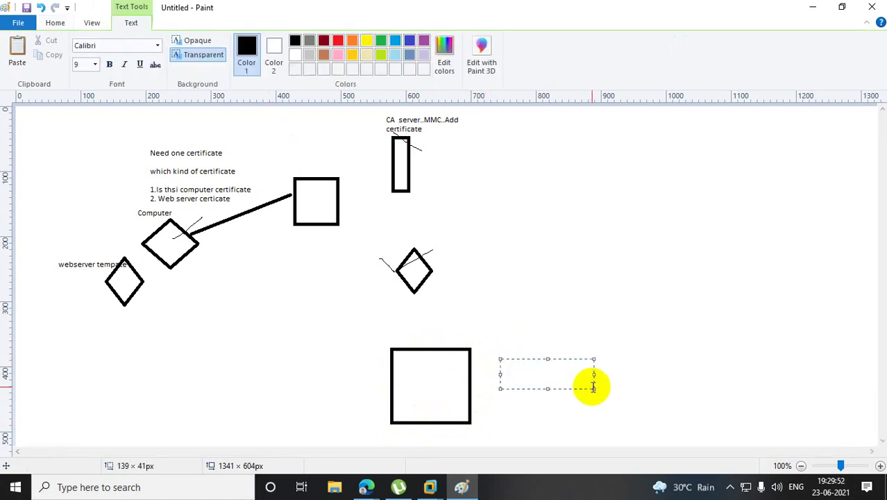
pyautogui.write('csR')
pyautogui.click(692, 340)
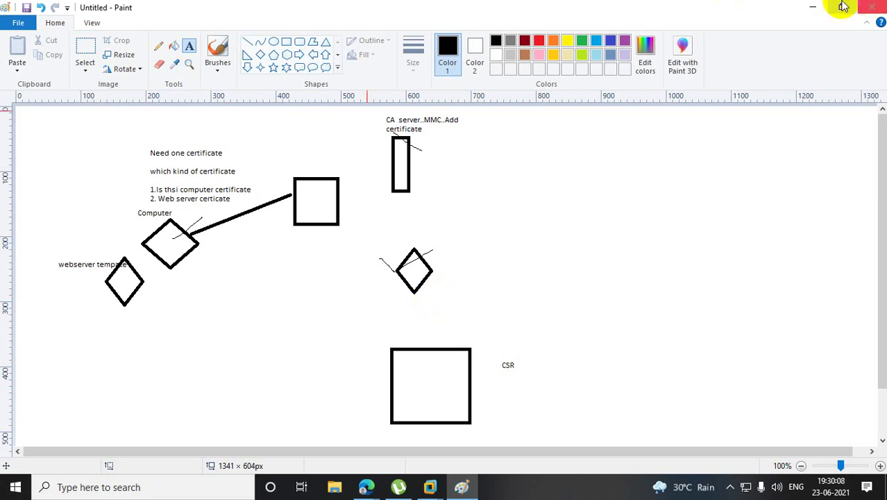
pyautogui.click(813, 9)
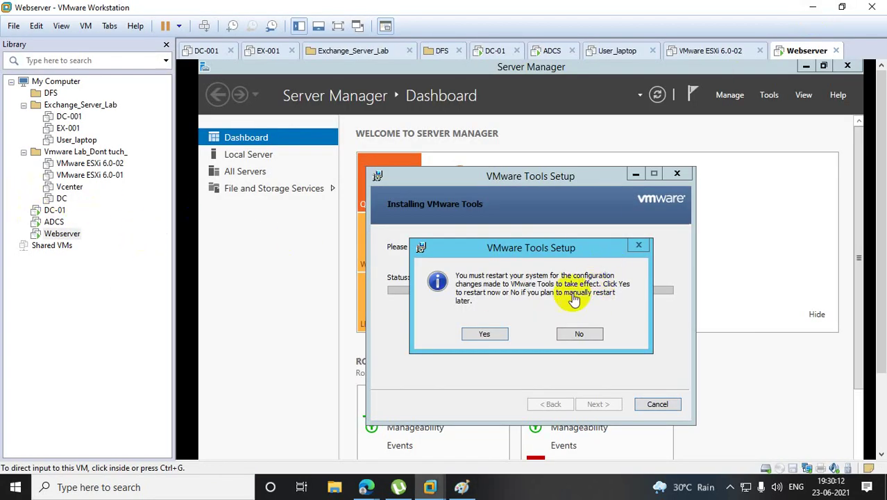
# On the Webserver VM, decline the first restart prompt, then accept the reboot to finish VMware Tools setup.
pyautogui.click(62, 234)
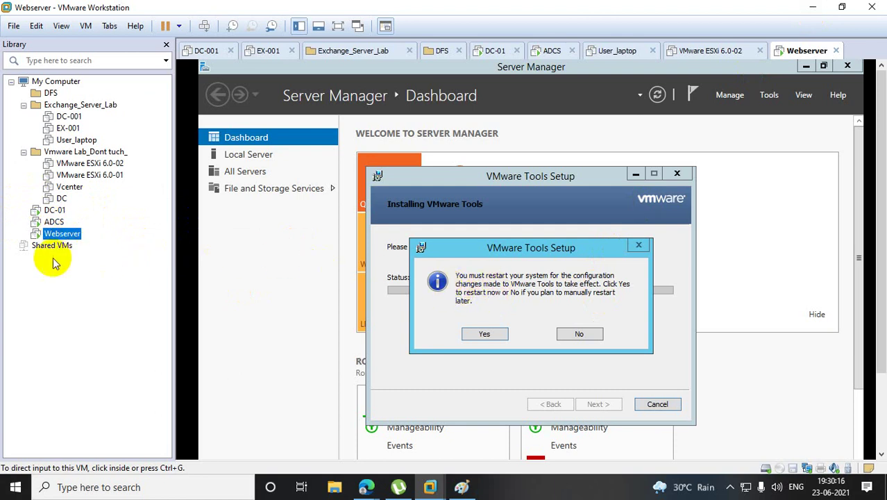
pyautogui.click(591, 333)
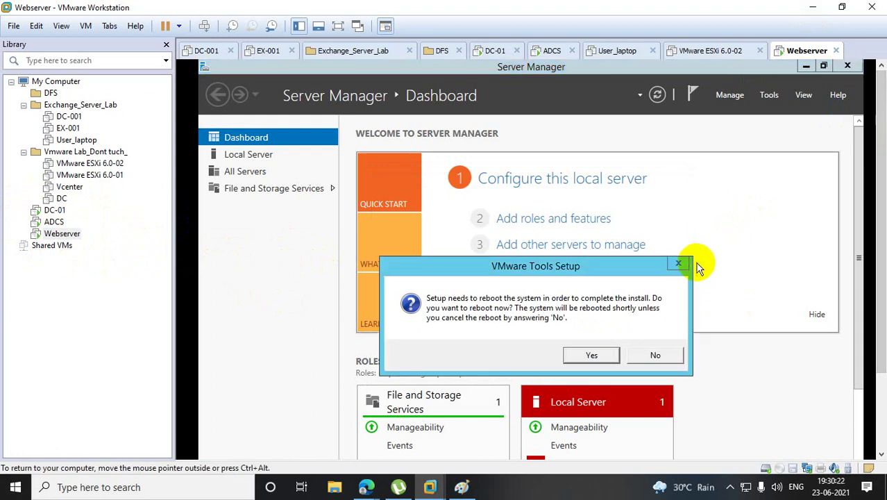
pyautogui.click(592, 355)
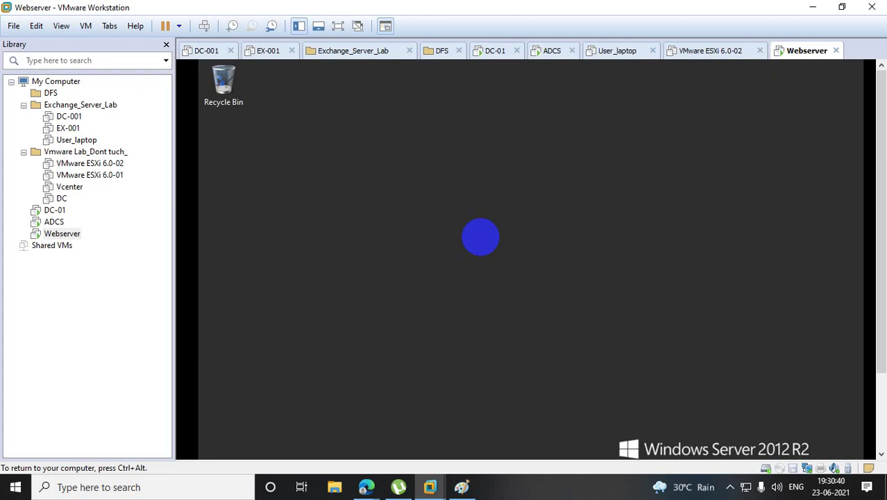
# Close Server Manager on Webserver and run ncpa.cpl to open Network Connections.
pyautogui.hotkey('ctrl', 'alt')
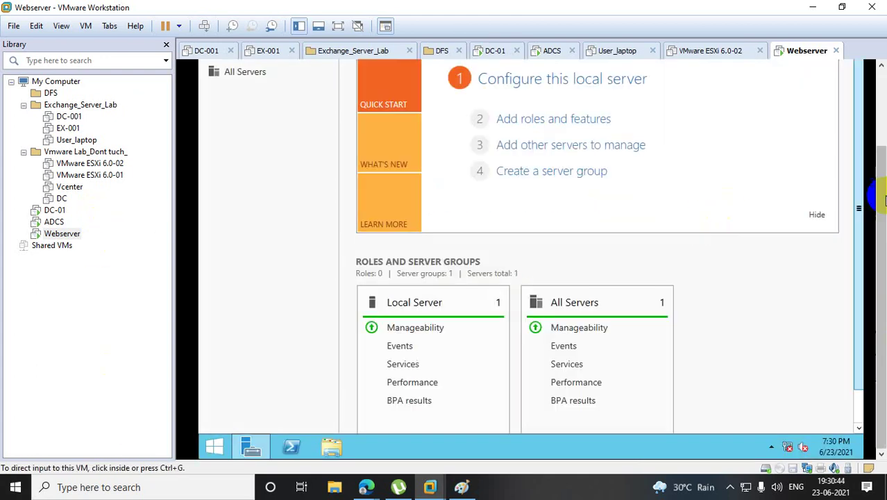
pyautogui.click(856, 66)
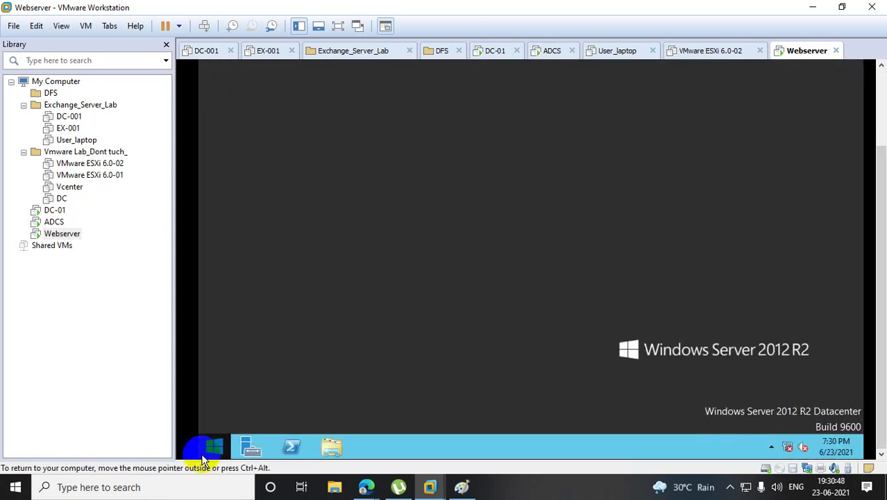
pyautogui.rightClick(203, 460)
pyautogui.click(257, 411)
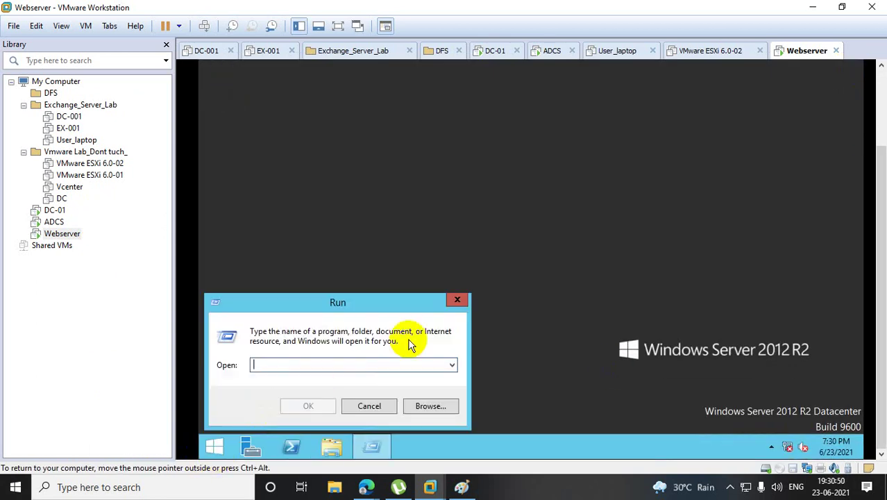
pyautogui.write('ncpa.cpl')
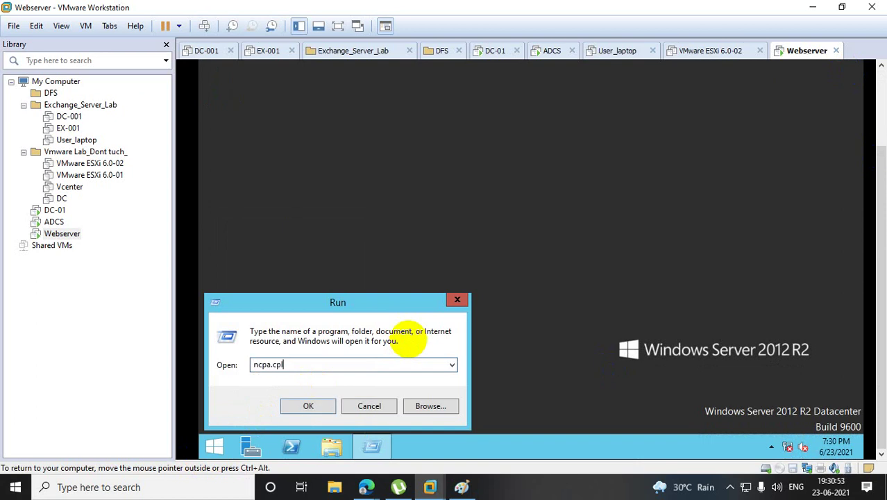
pyautogui.press('Return')
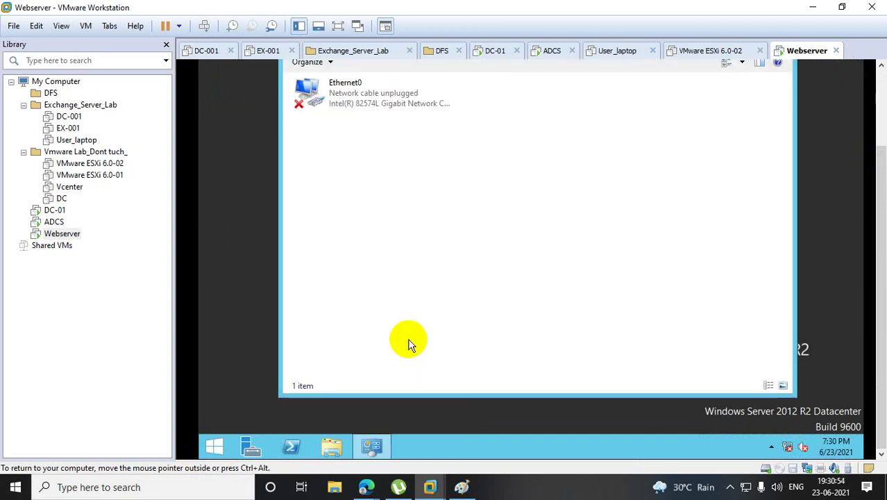
# Switch the Webserver VM's network adapter from NAT to Custom VMnet0 and save the settings.
pyautogui.rightClick(60, 233)
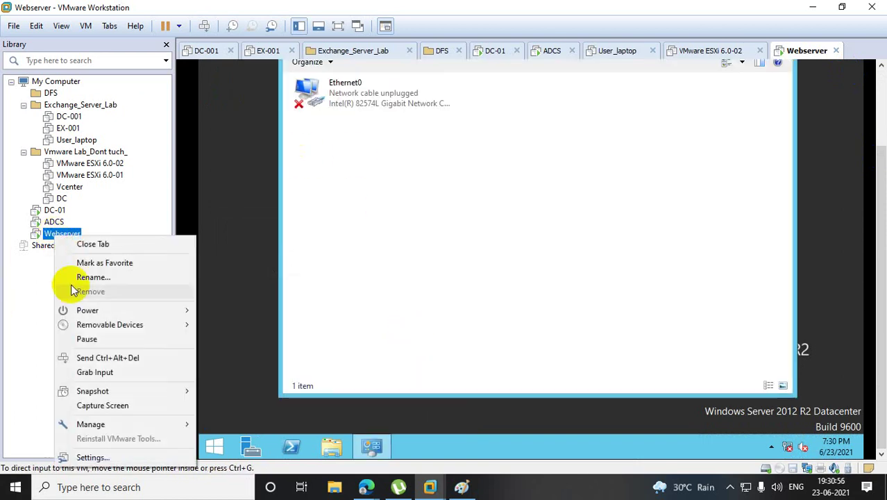
pyautogui.click(90, 457)
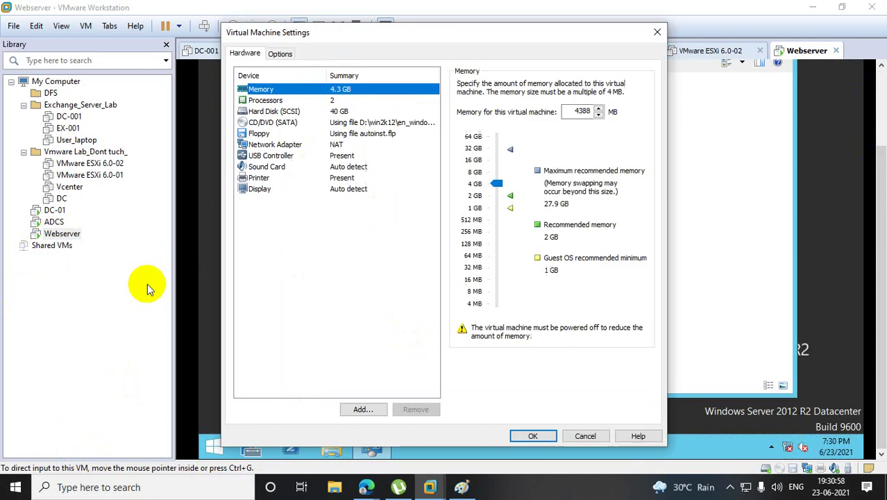
pyautogui.click(267, 144)
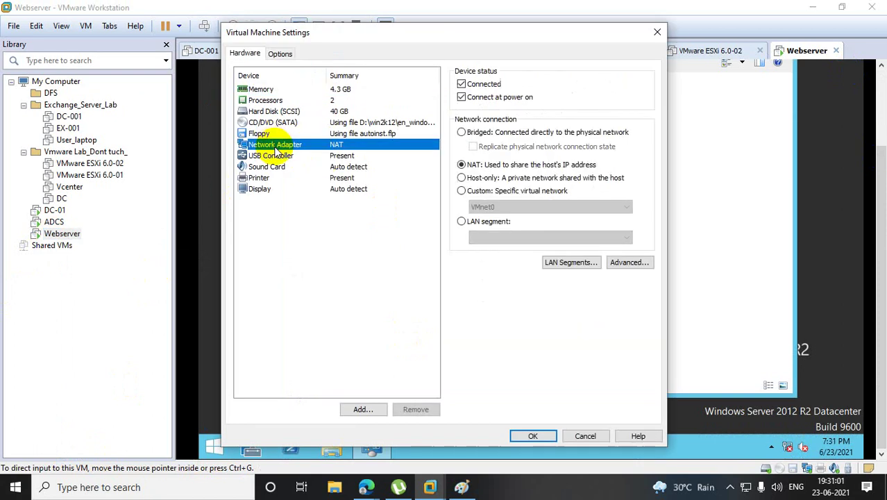
pyautogui.click(461, 191)
pyautogui.click(533, 436)
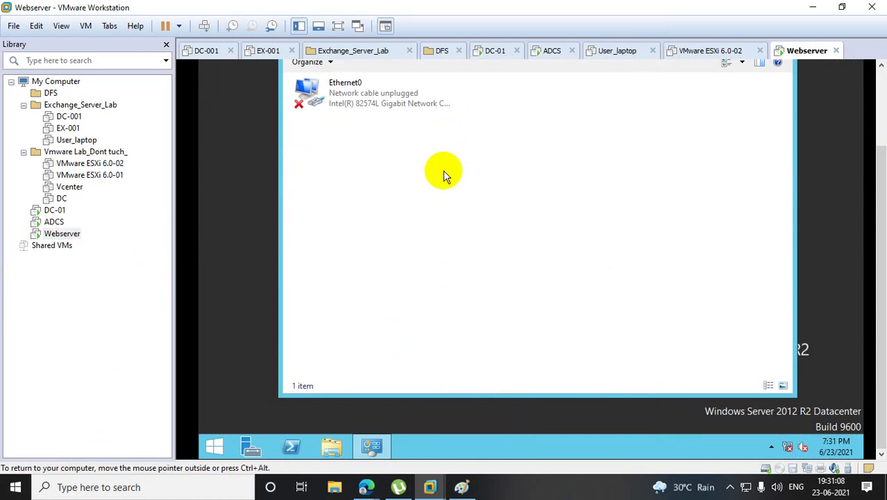
# Refresh the Network Connections list and open Ethernet0's properties.
pyautogui.rightClick(368, 164)
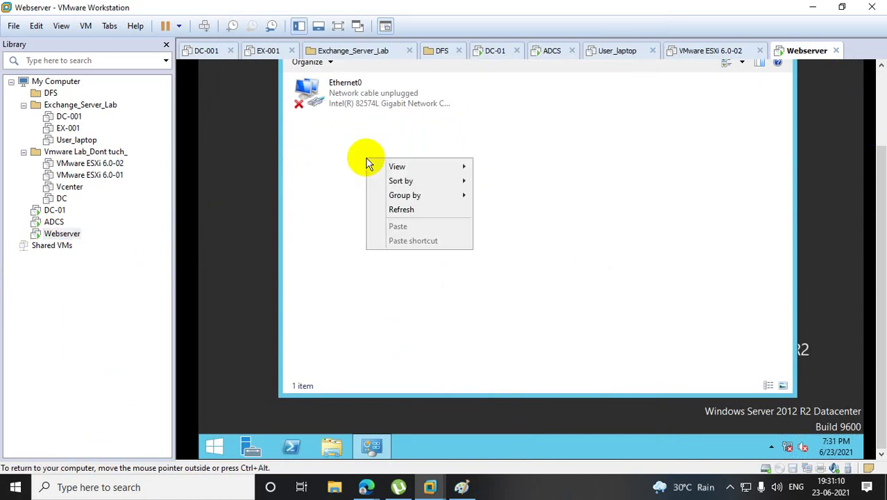
pyautogui.click(428, 211)
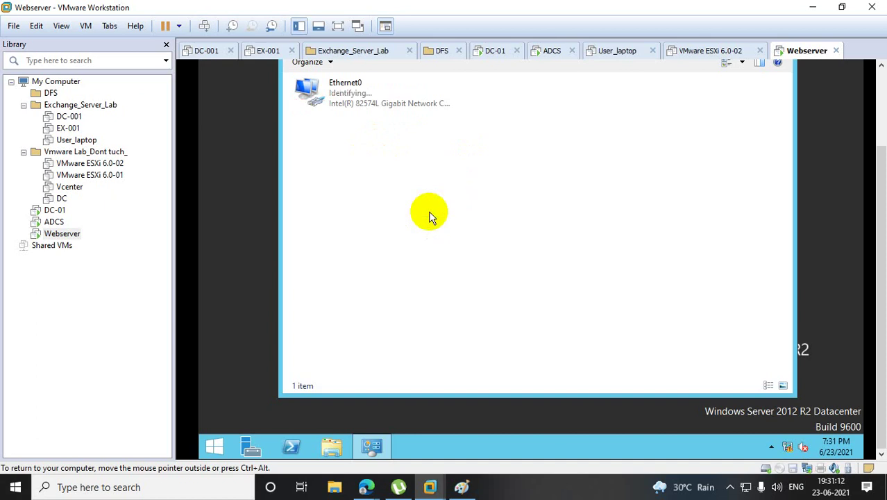
pyautogui.rightClick(352, 103)
pyautogui.click(391, 218)
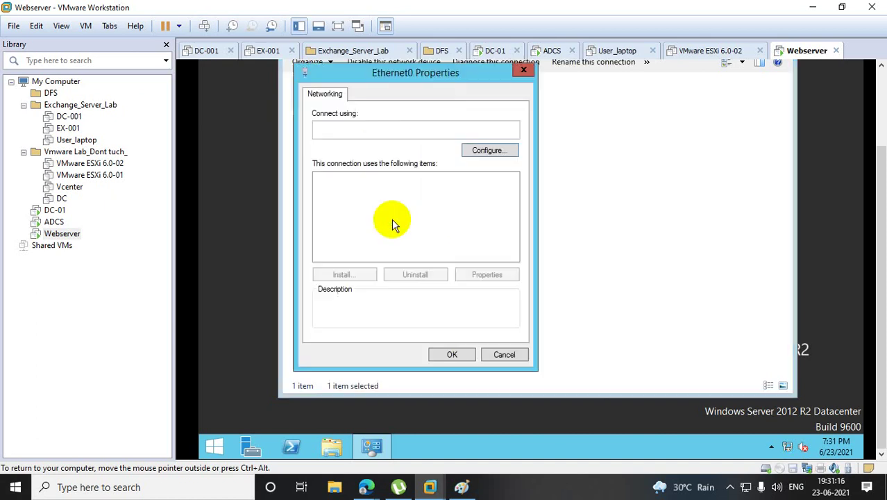
# Give Ethernet0 static IPv4 10.10.10.12, mask 255.0.0.0 and preferred DNS 10.10.10.10.
pyautogui.doubleClick(402, 254)
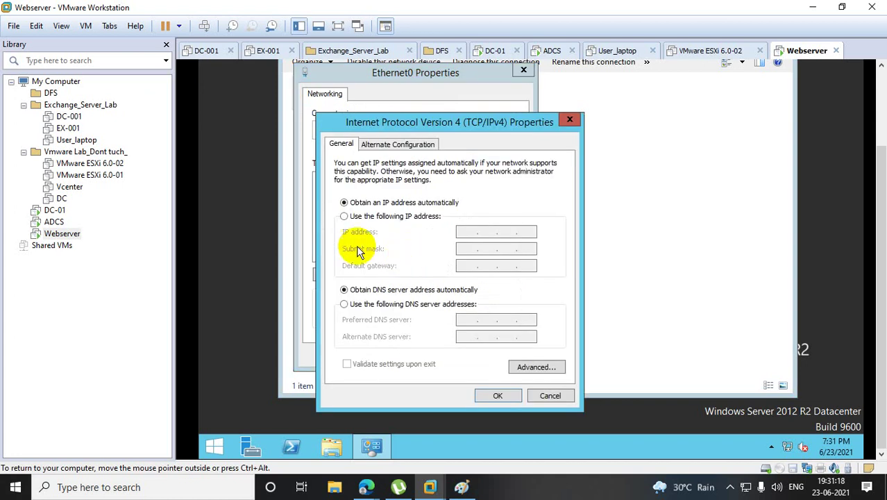
pyautogui.click(344, 216)
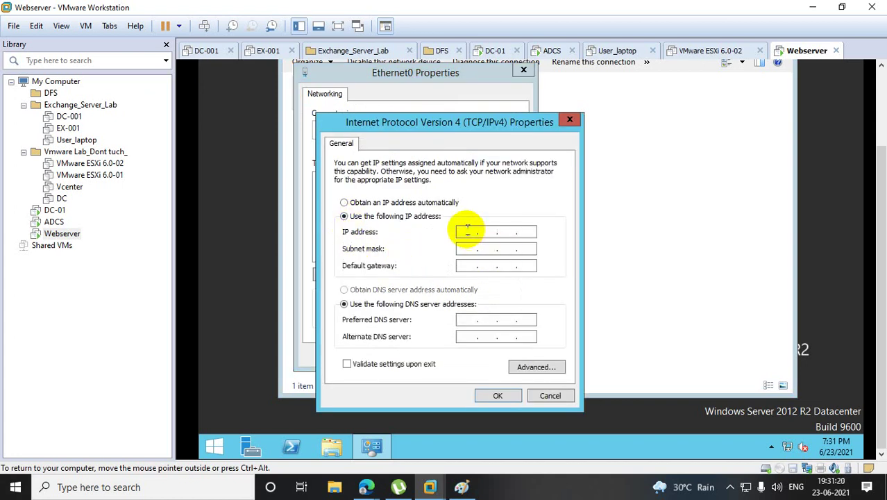
pyautogui.click(467, 231)
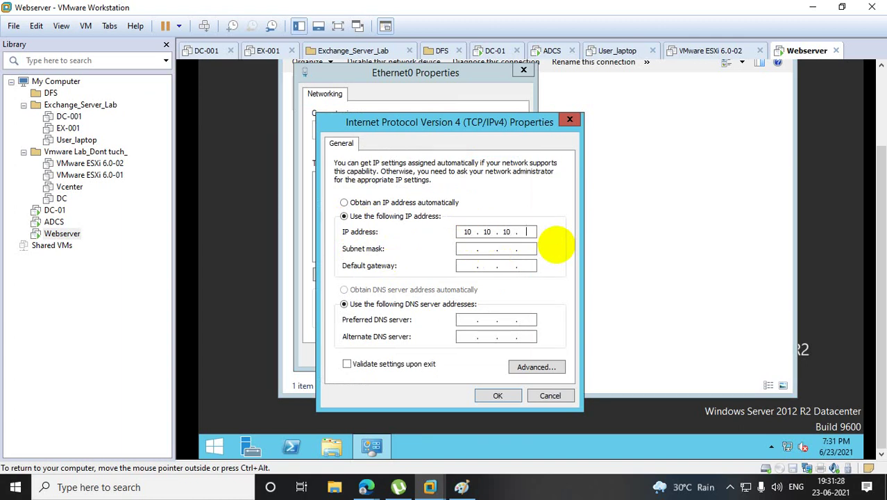
pyautogui.write('12')
pyautogui.press('Tab')
pyautogui.press('Tab')
pyautogui.press('Tab')
pyautogui.press('Tab')
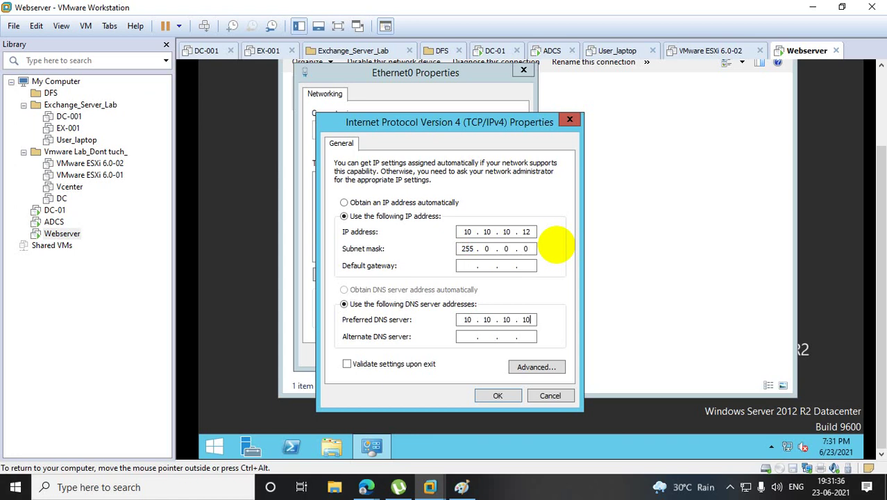
pyautogui.click(504, 394)
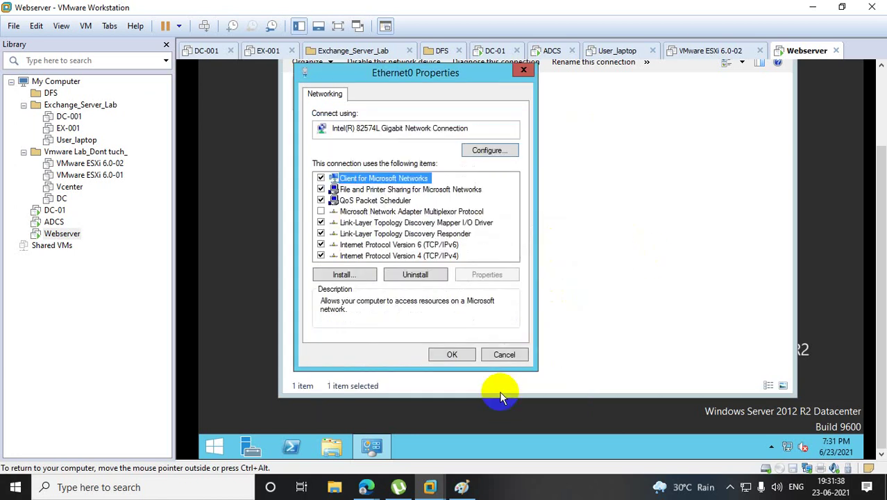
pyautogui.click(452, 355)
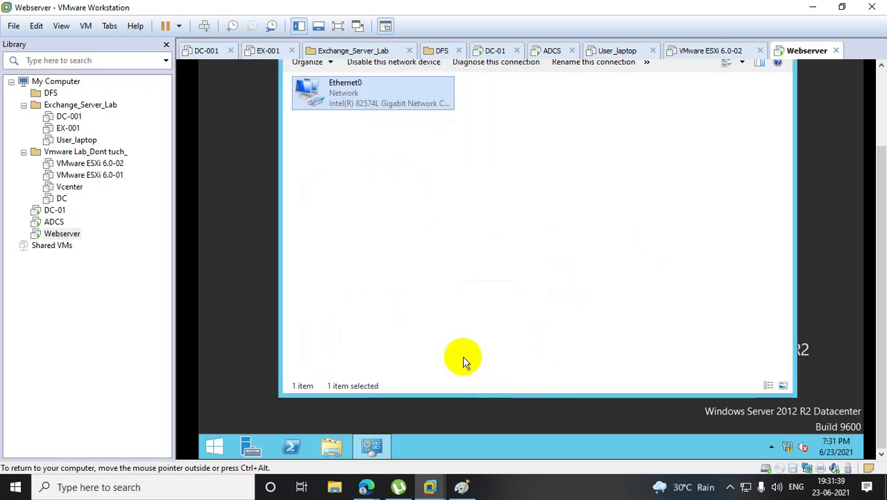
# Send Ctrl+Alt+Del to DC-01 and choose to sign in as Other user.
pyautogui.click(53, 209)
pyautogui.rightClick(55, 210)
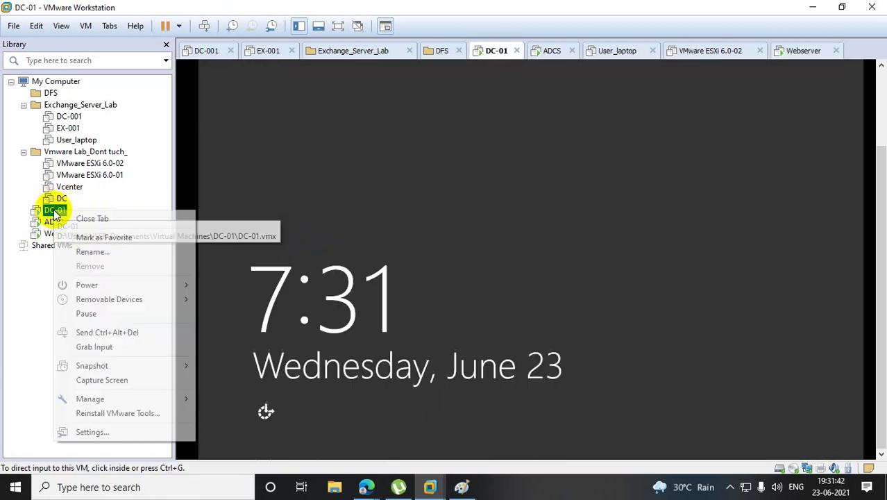
pyautogui.click(132, 333)
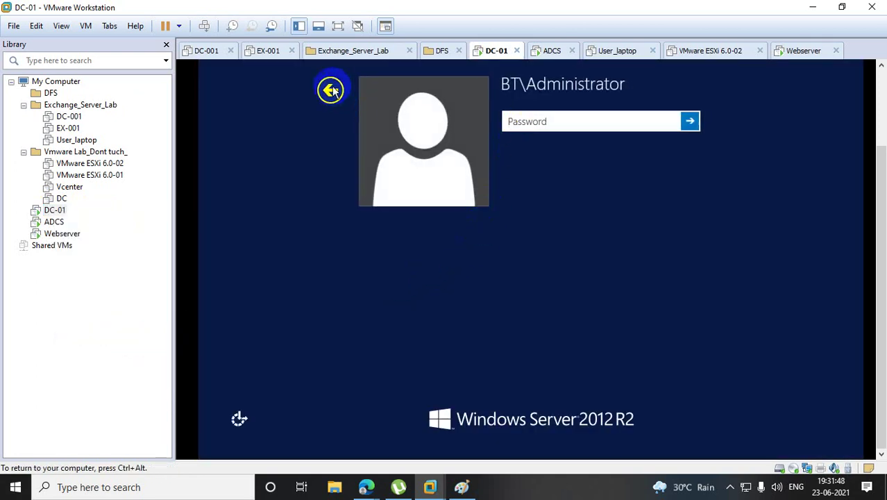
pyautogui.click(332, 90)
pyautogui.click(630, 172)
# Sign in to DC-01 with the certificate-services domain account and its password.
pyautogui.click(533, 120)
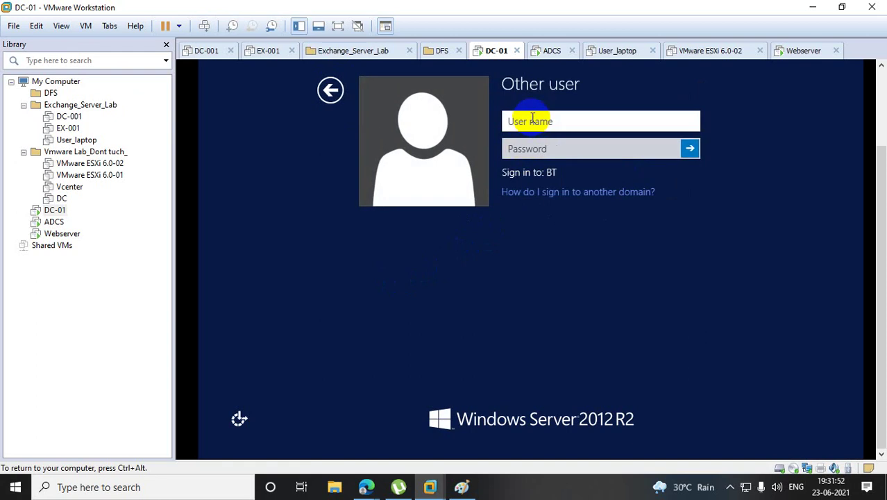
pyautogui.write('adcsa')
pyautogui.press('BackSpace')
pyautogui.press('Tab')
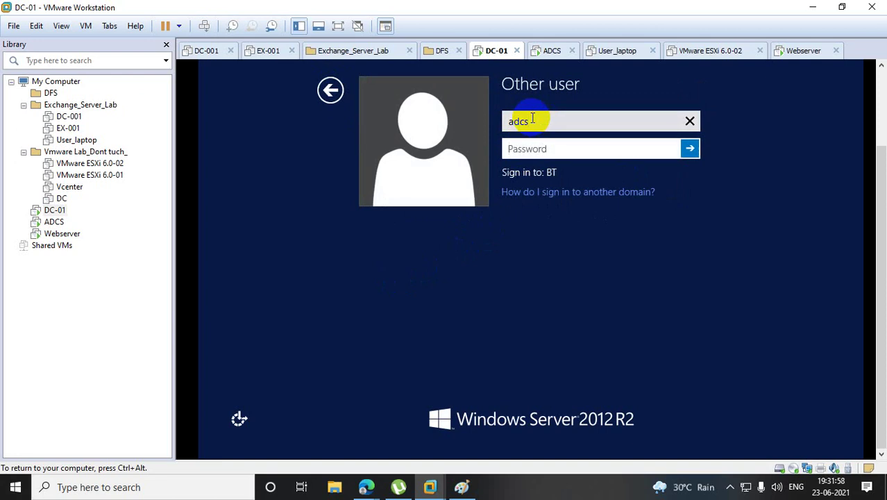
pyautogui.write('••••••••')
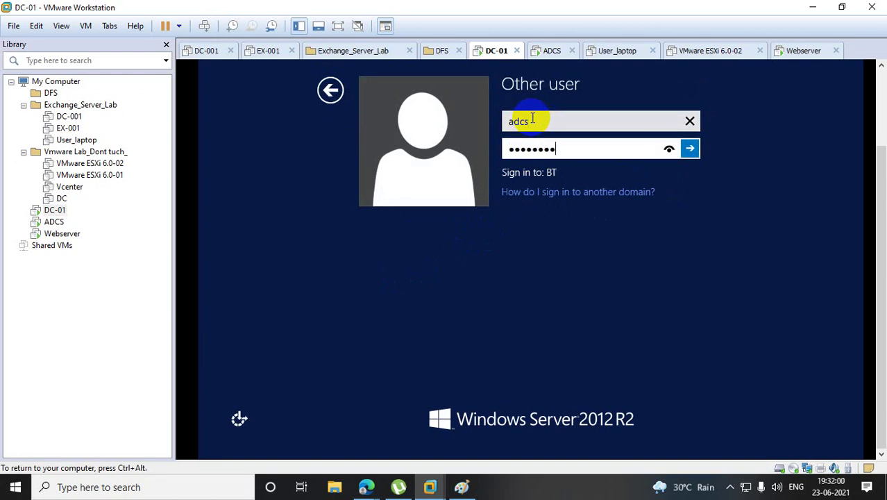
pyautogui.write('•••')
pyautogui.press('Return')
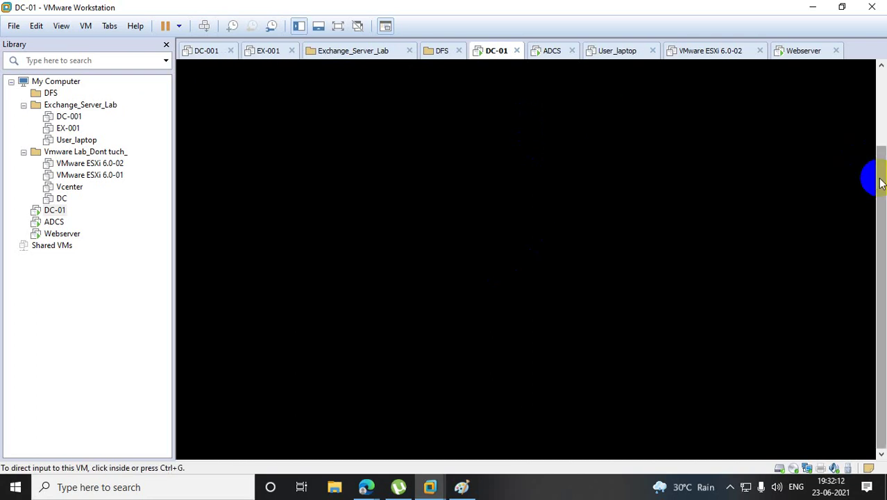
pyautogui.moveTo(882, 183); pyautogui.dragTo(397, 203)
pyautogui.click(477, 251)
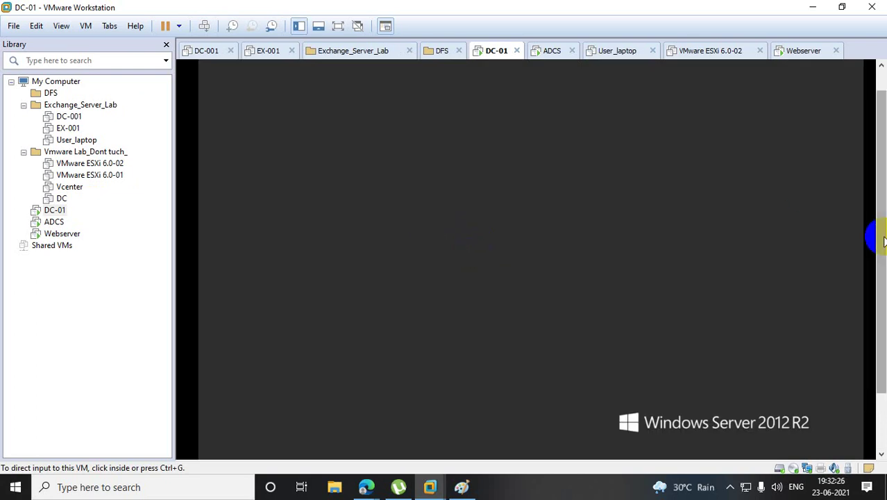
pyautogui.moveTo(884, 241); pyautogui.dragTo(400, 410)
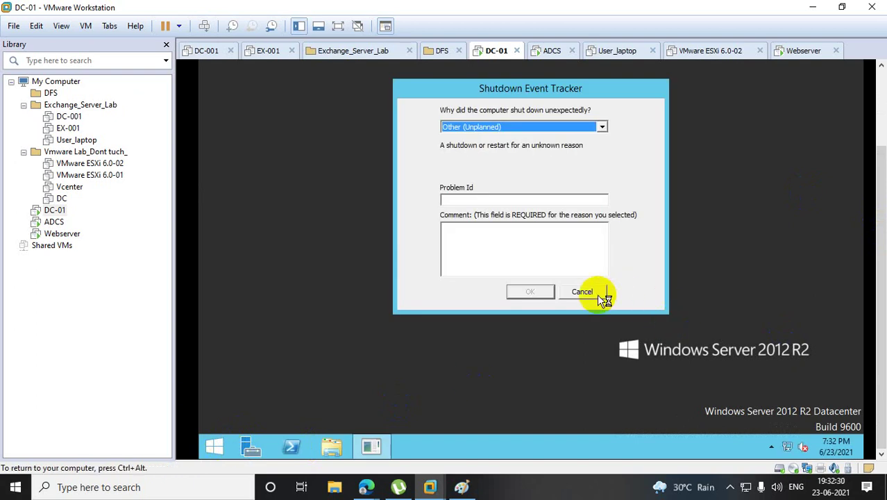
# Dismiss the Shutdown Event Tracker and run ncpa.cpl to open DC-01's Network Connections.
pyautogui.click(595, 293)
pyautogui.rightClick(215, 448)
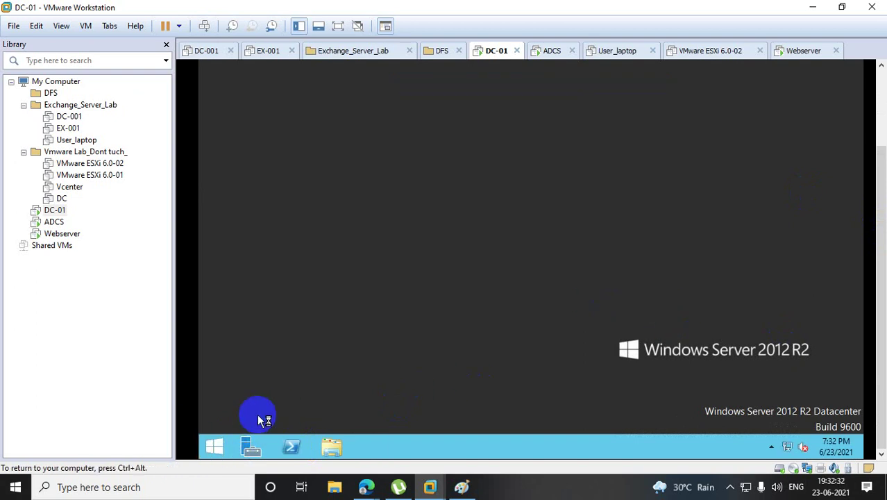
pyautogui.click(276, 410)
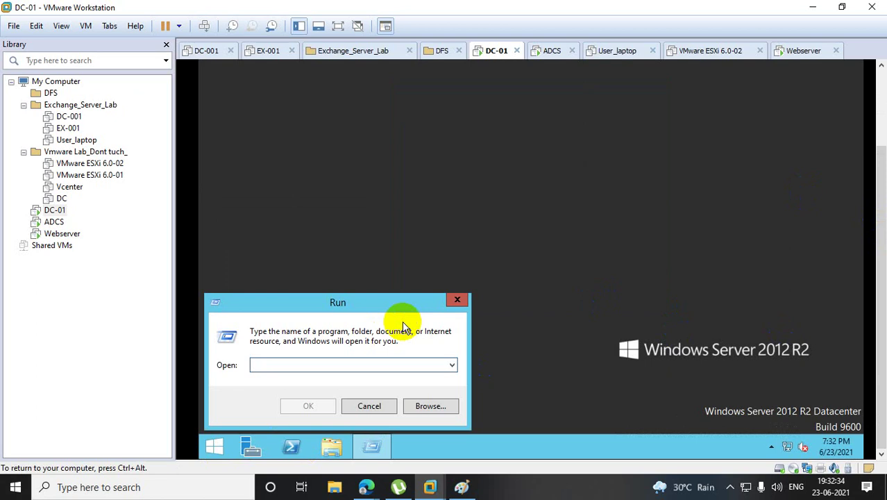
pyautogui.write('ncpa.')
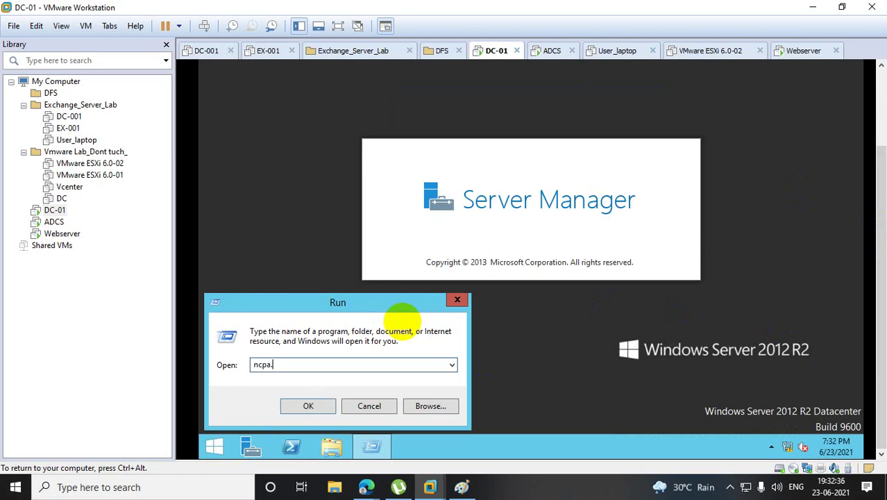
pyautogui.write('cpl')
pyautogui.press('Return')
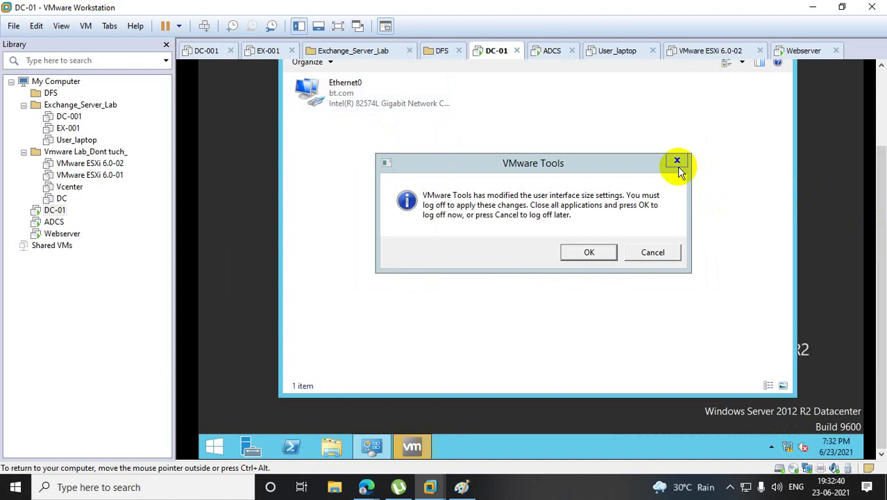
# Close the VMware Tools notice, inspect Ethernet0's options, and reopen the Run box.
pyautogui.click(676, 161)
pyautogui.click(357, 103)
pyautogui.rightClick(357, 99)
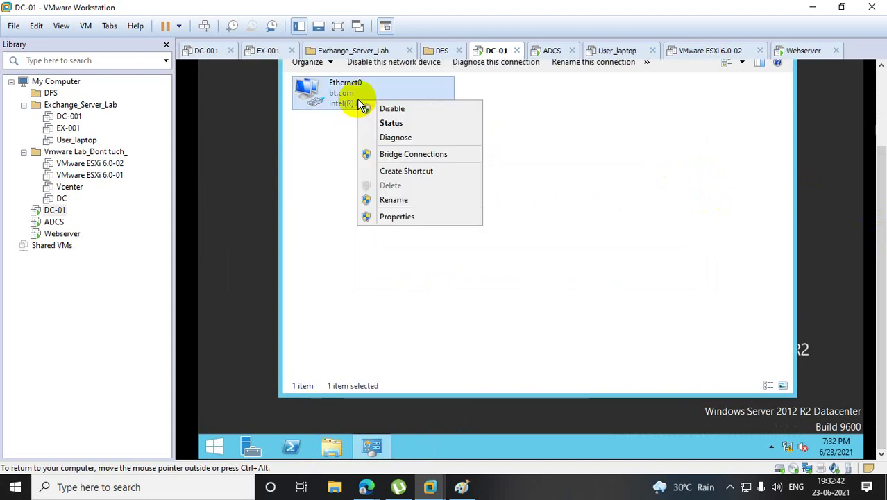
pyautogui.rightClick(204, 448)
pyautogui.click(253, 412)
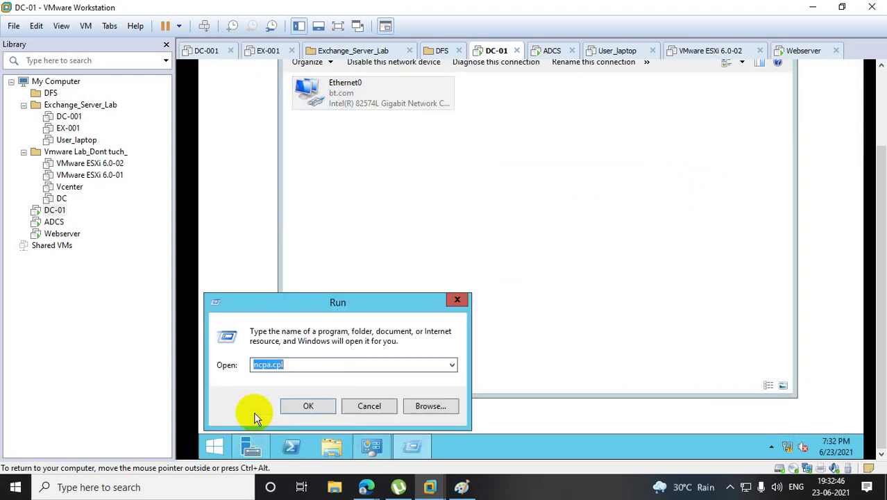
# Open the Windows Firewall control panel on DC-01, getting past a file-not-found error.
pyautogui.write('firewa')
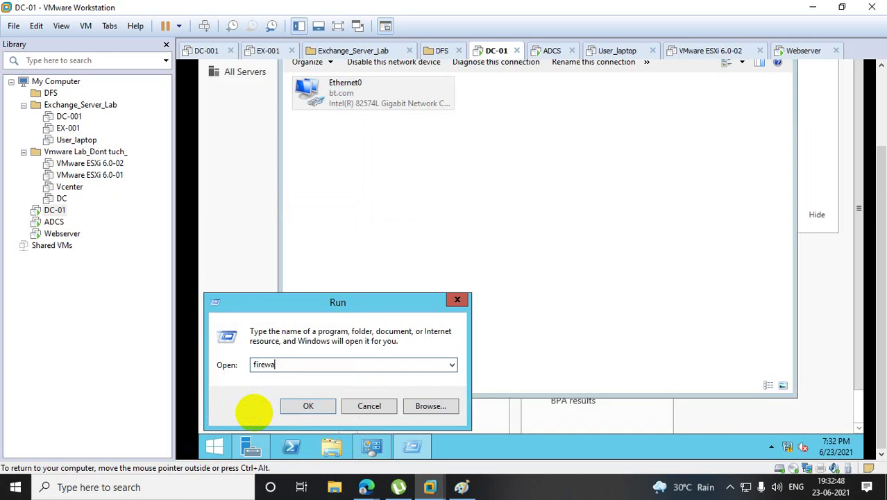
pyautogui.write('ll.cpl')
pyautogui.press('Return')
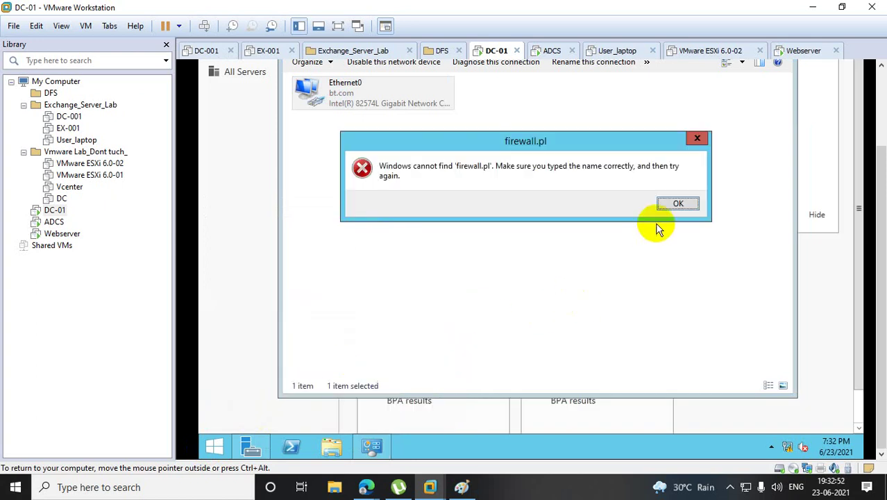
pyautogui.click(671, 206)
pyautogui.write('firewall.cpl')
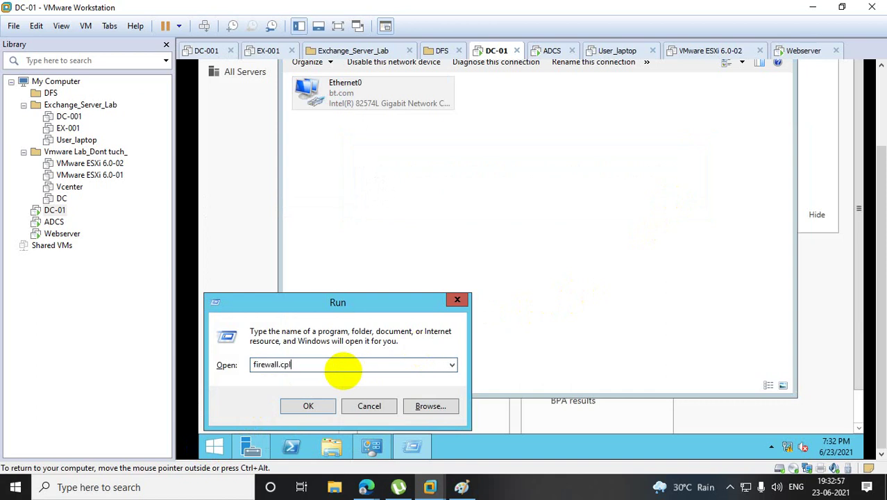
pyautogui.press('Return')
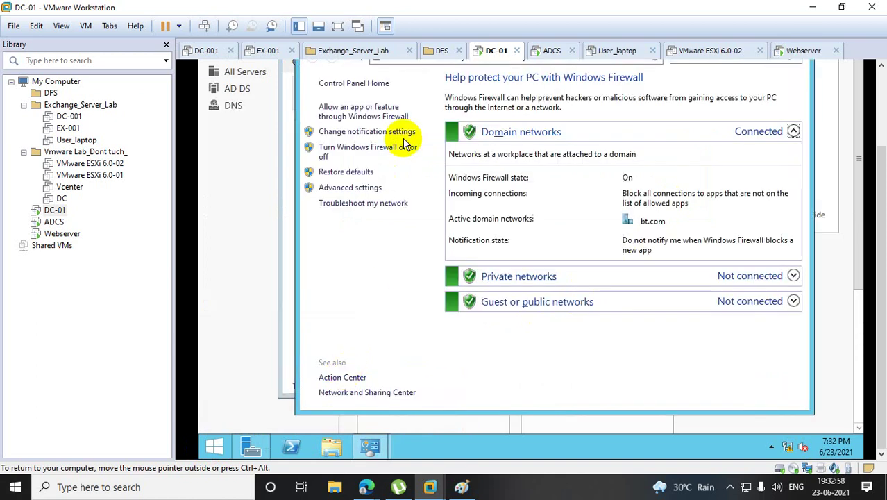
# Turn off Windows Firewall for domain, private and public networks.
pyautogui.click(361, 152)
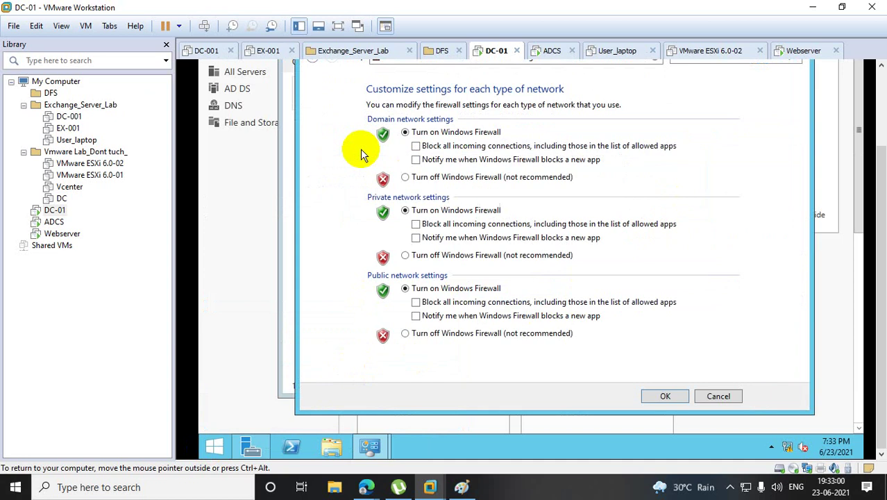
pyautogui.click(405, 177)
pyautogui.click(406, 255)
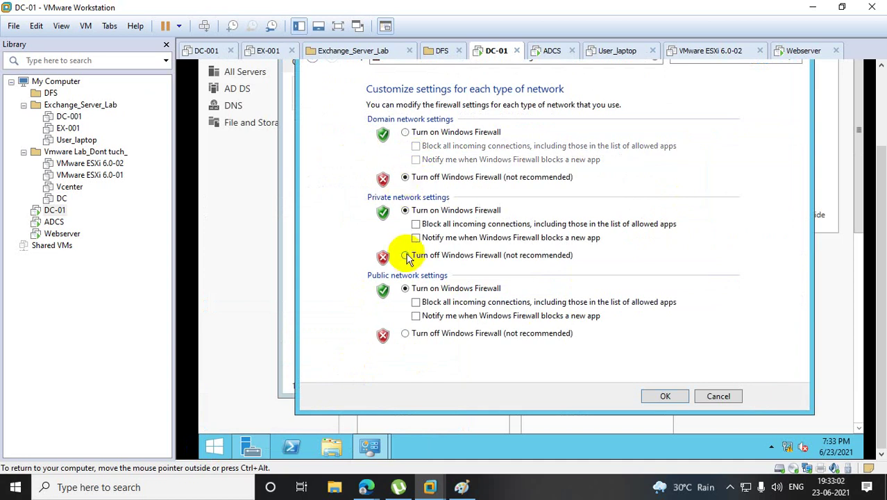
pyautogui.click(406, 334)
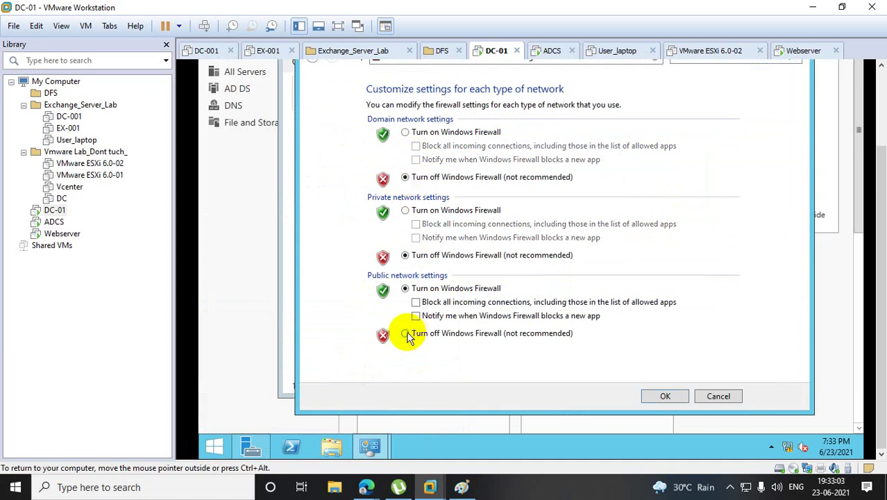
pyautogui.click(665, 397)
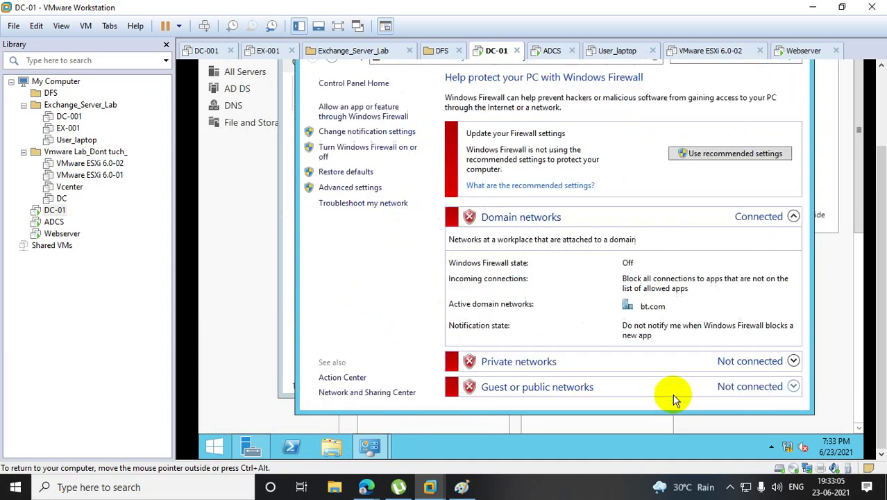
pyautogui.click(225, 435)
pyautogui.rightClick(331, 203)
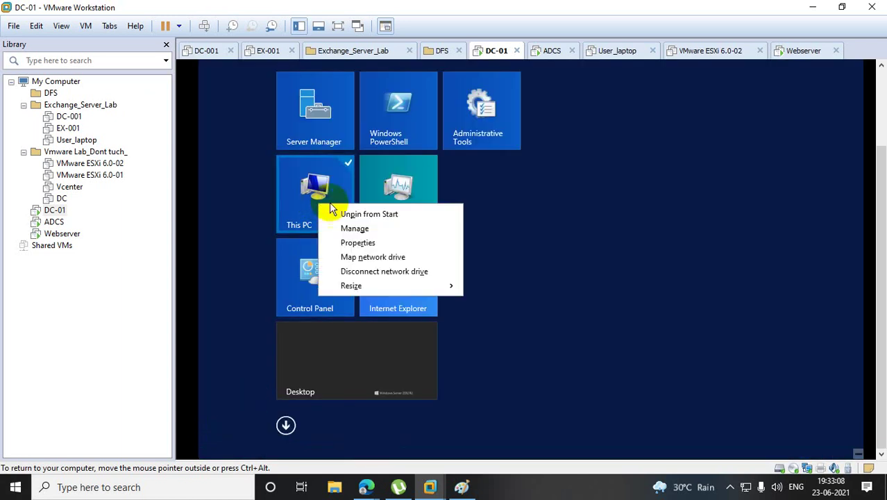
pyautogui.click(358, 242)
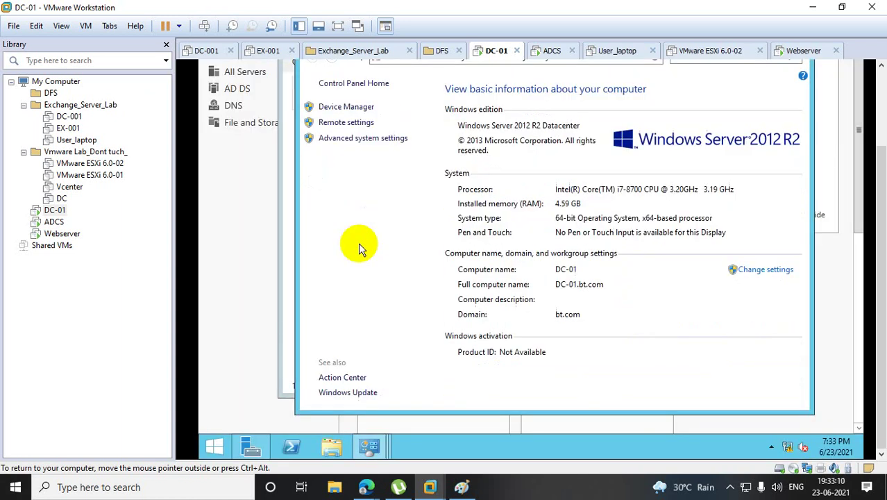
pyautogui.click(362, 138)
pyautogui.scroll(2, 882, 119)
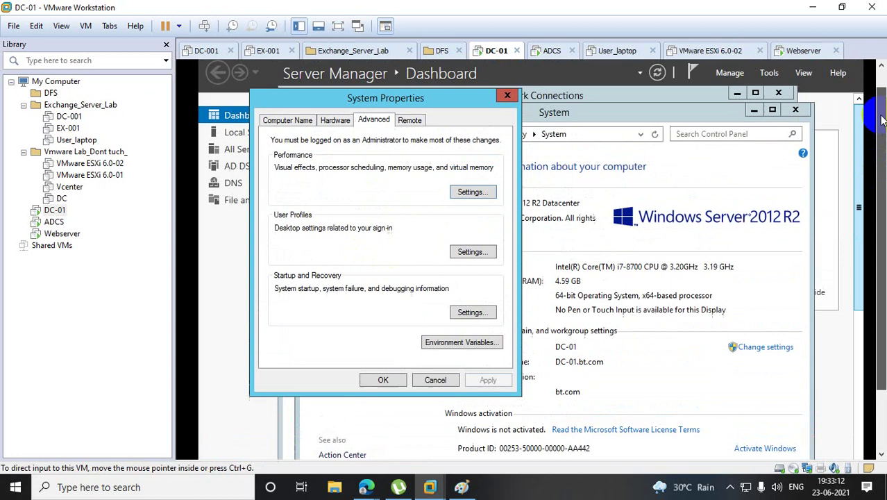
pyautogui.click(274, 121)
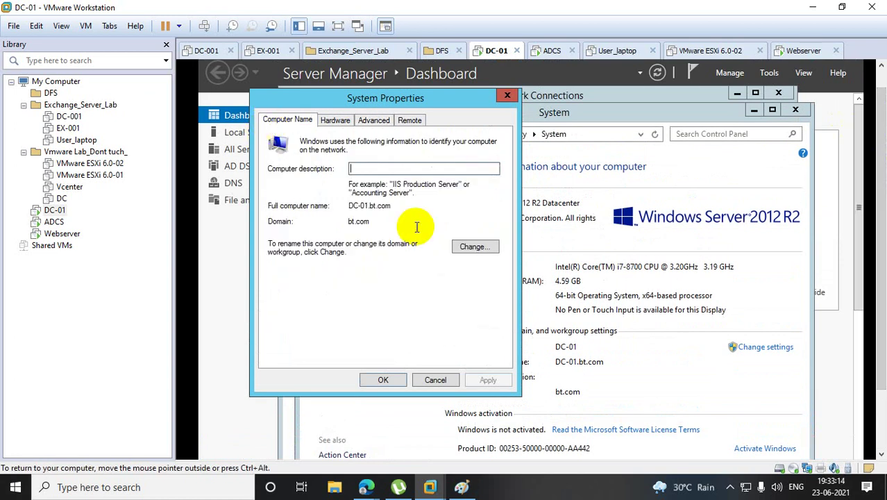
pyautogui.click(466, 250)
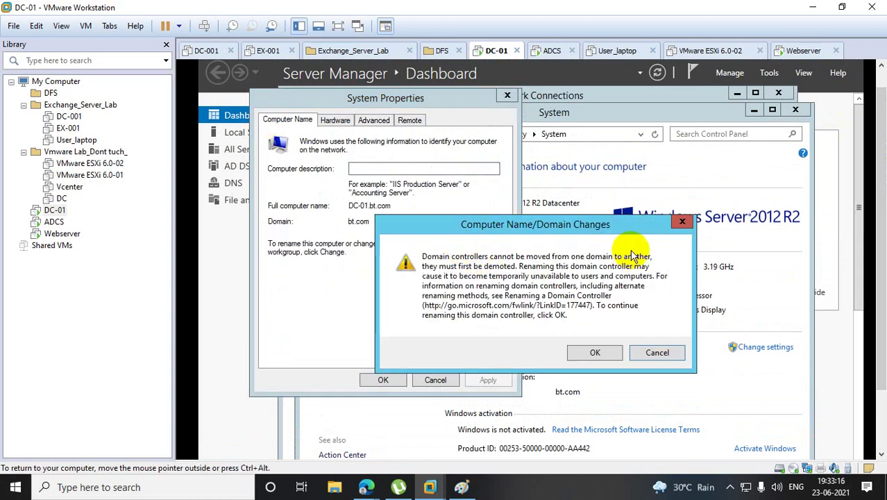
pyautogui.click(682, 221)
pyautogui.click(506, 98)
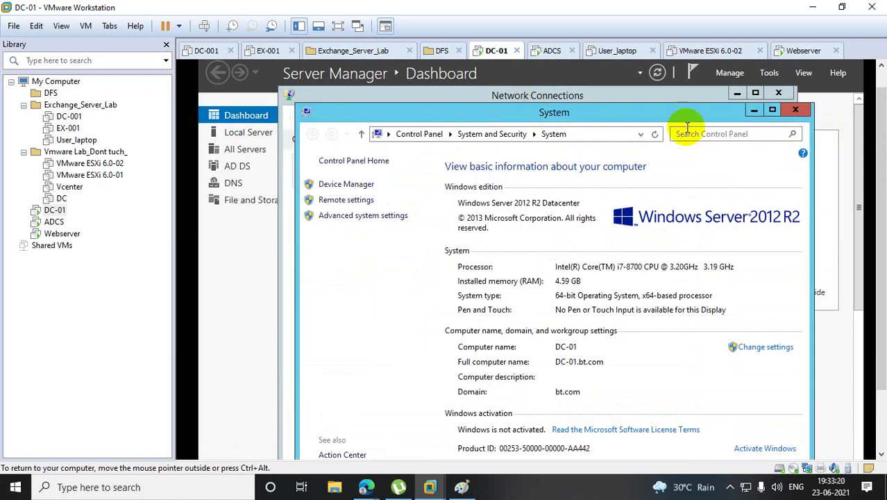
pyautogui.click(795, 110)
pyautogui.moveTo(878, 163); pyautogui.dragTo(878, 222)
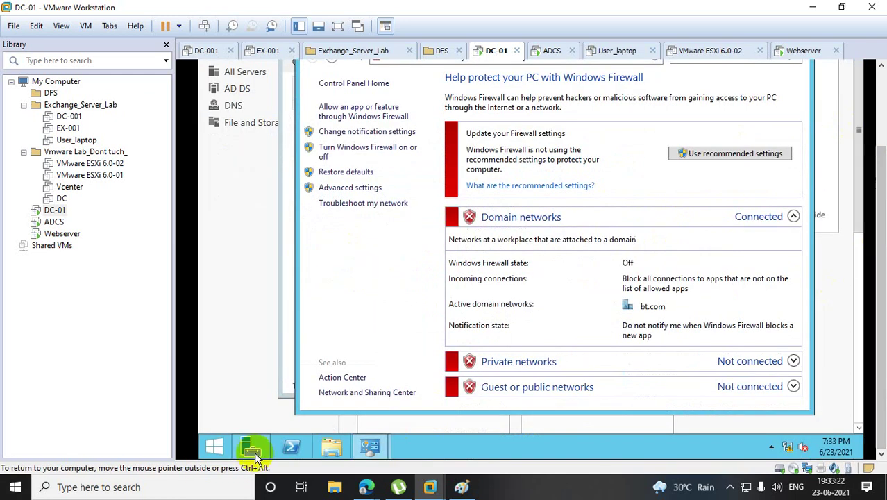
# Launch Active Directory Users and Computers on DC-01 with dsa.msc.
pyautogui.rightClick(216, 446)
pyautogui.click(257, 412)
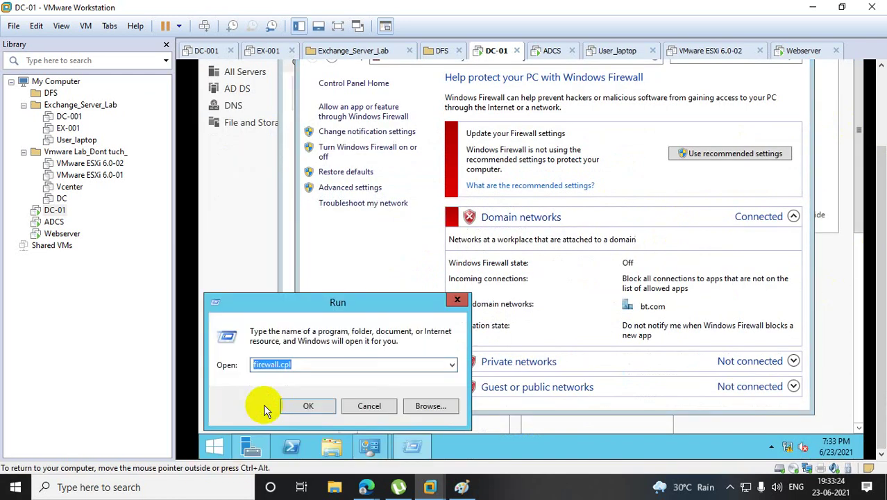
pyautogui.write('dsa.msc')
pyautogui.press('Return')
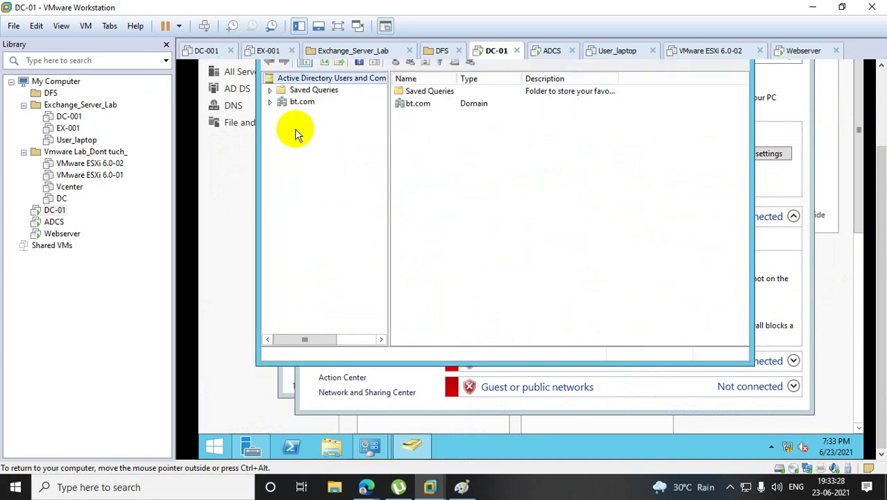
# Review the certificate-services account's Member Of groups in bt.com Users, then return to Webserver.
pyautogui.click(271, 102)
pyautogui.click(311, 172)
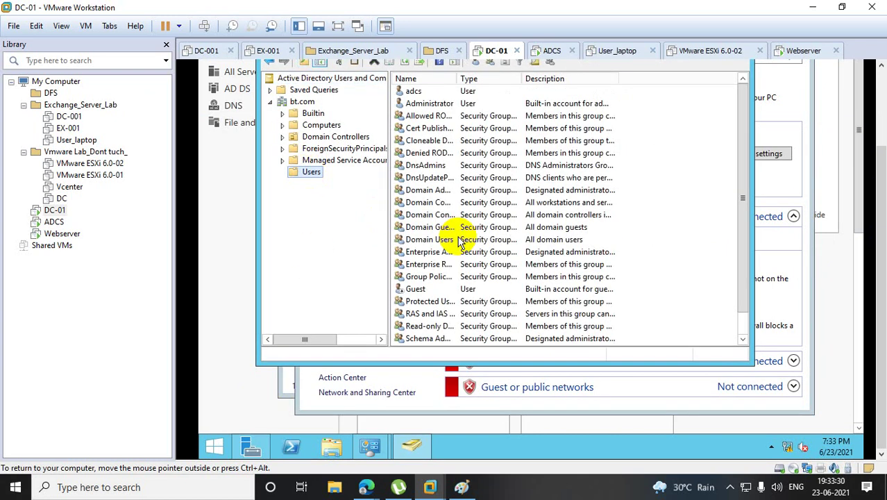
pyautogui.doubleClick(414, 91)
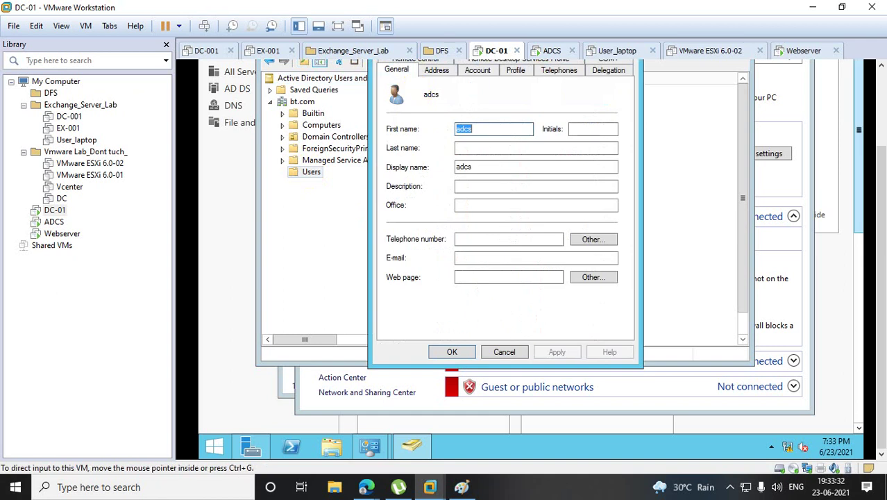
pyautogui.scroll(3, 883, 219)
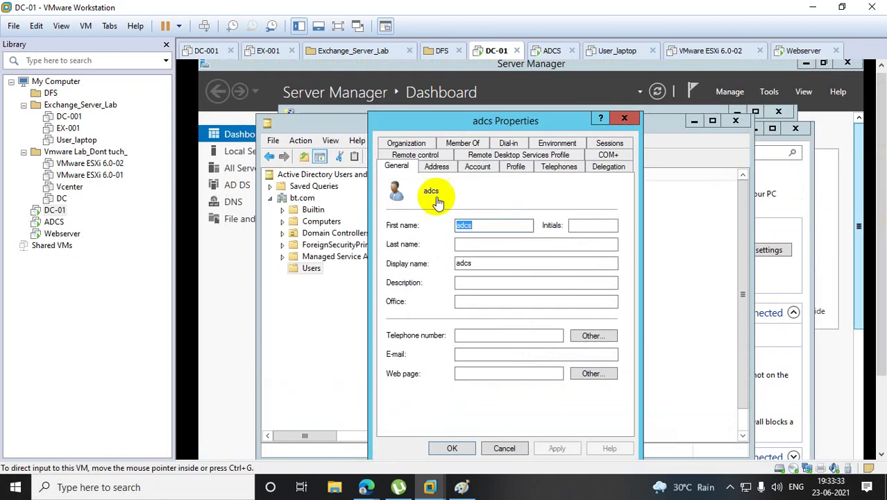
pyautogui.click(456, 144)
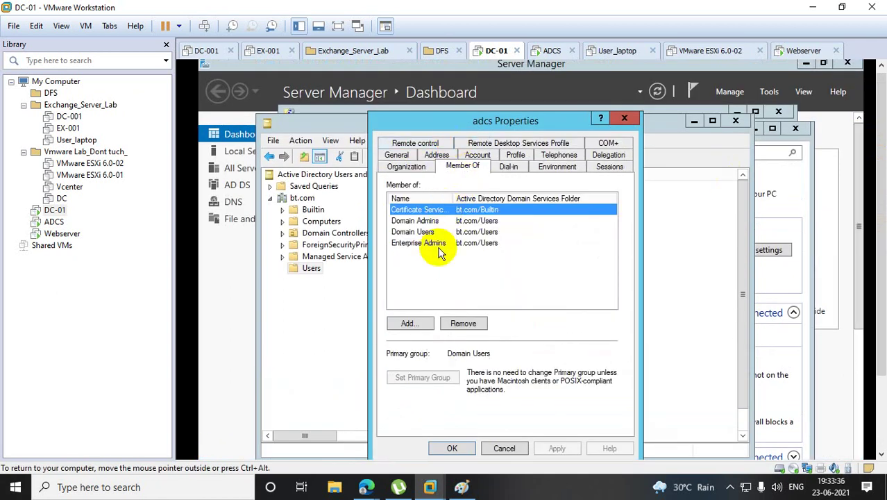
pyautogui.click(60, 235)
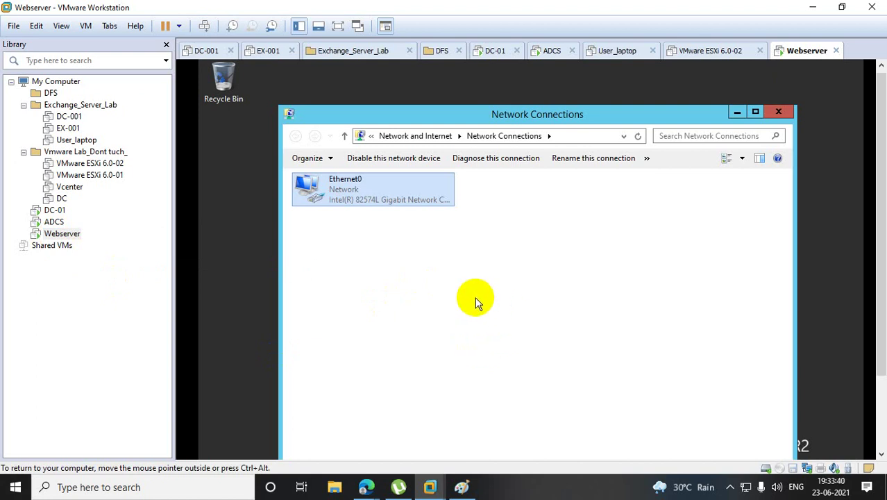
# Open System Properties on the Computer Name tab from This PC's system information.
pyautogui.scroll(-5, 876, 212)
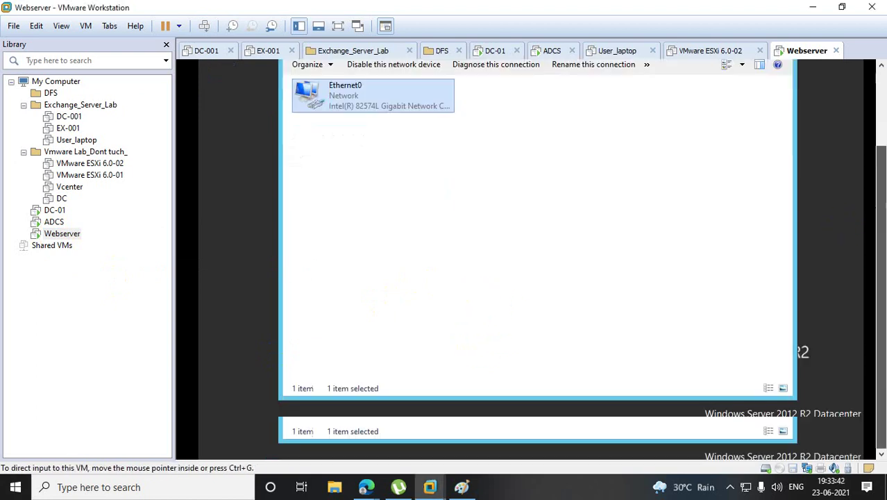
pyautogui.rightClick(226, 446)
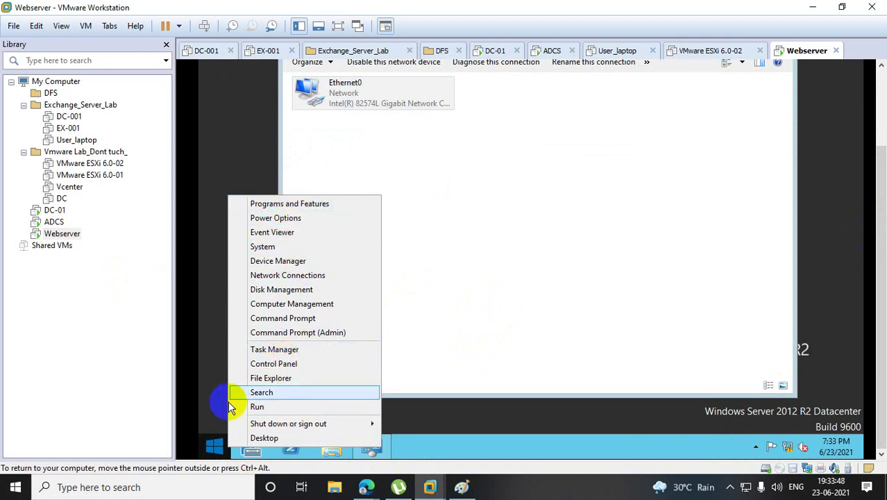
pyautogui.click(217, 443)
pyautogui.rightClick(329, 158)
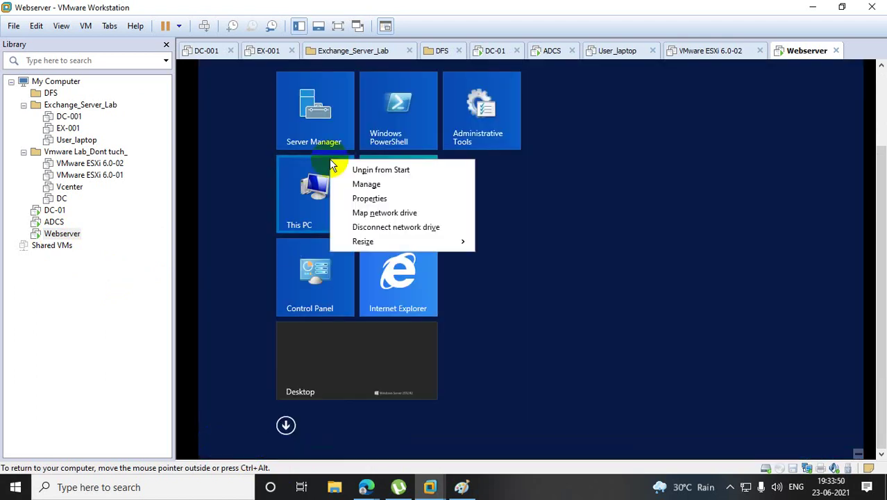
pyautogui.click(369, 200)
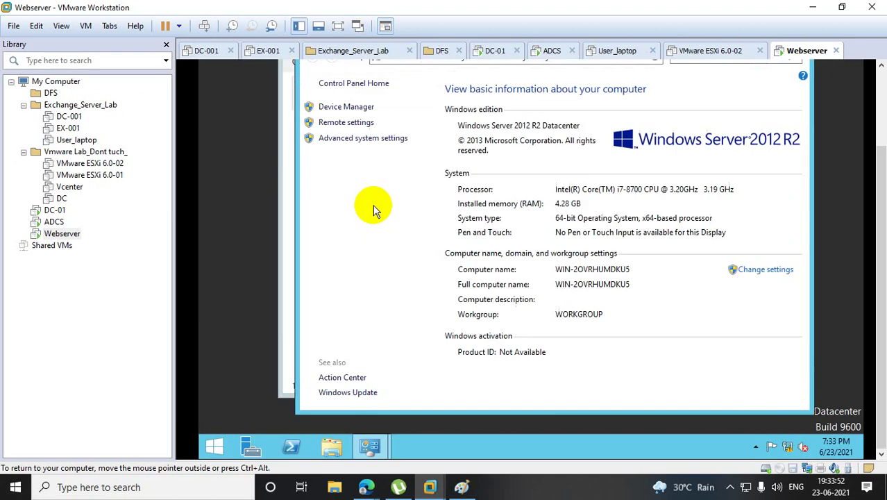
pyautogui.click(347, 138)
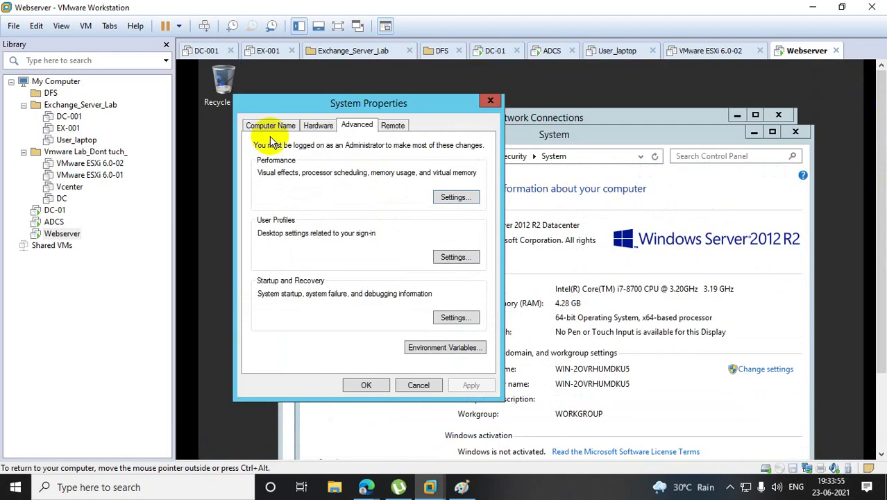
pyautogui.click(276, 126)
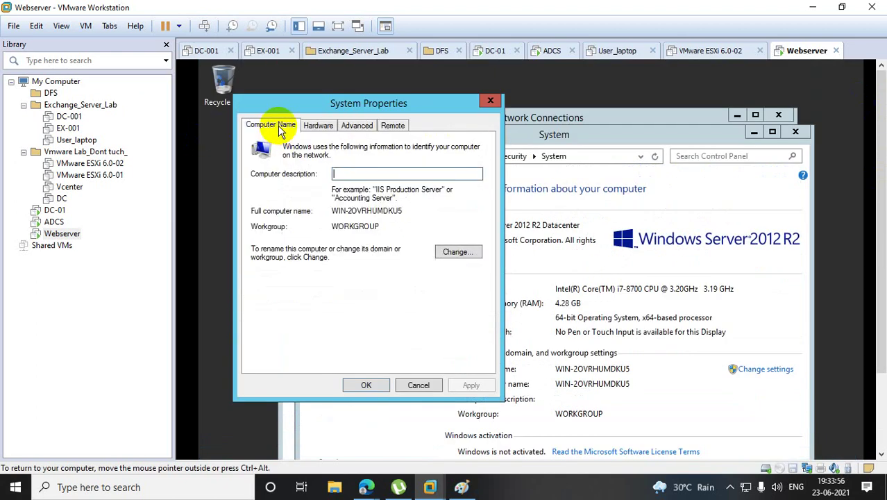
# Rename the computer to Webserver and join the bt.com domain using the domain account credentials.
pyautogui.click(452, 253)
pyautogui.write('W')
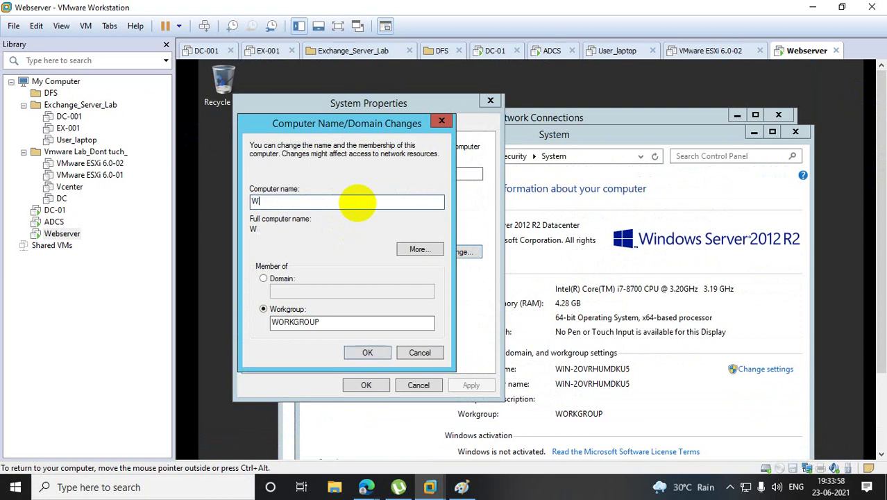
pyautogui.write('ebserver')
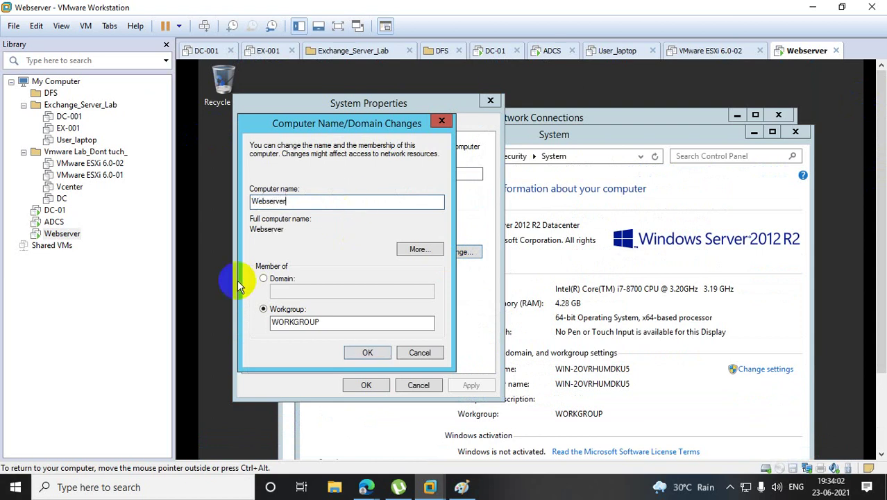
pyautogui.click(265, 278)
pyautogui.click(311, 292)
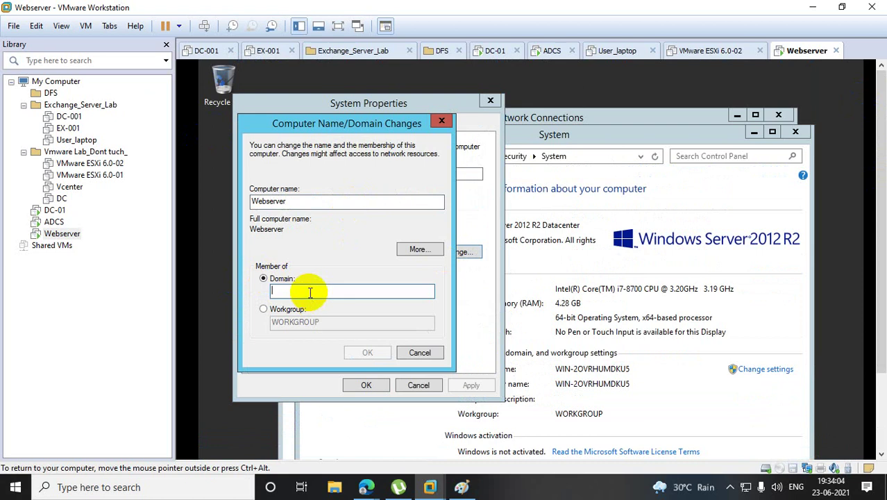
pyautogui.write('bt.com')
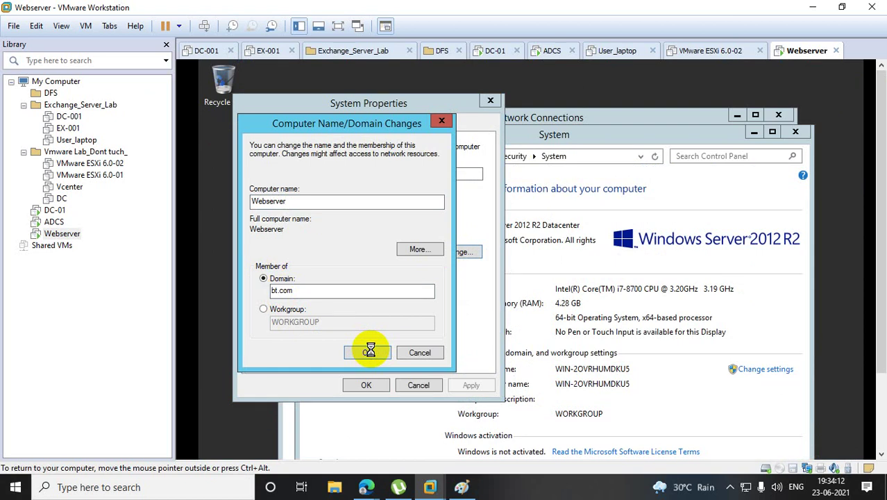
pyautogui.click(311, 236)
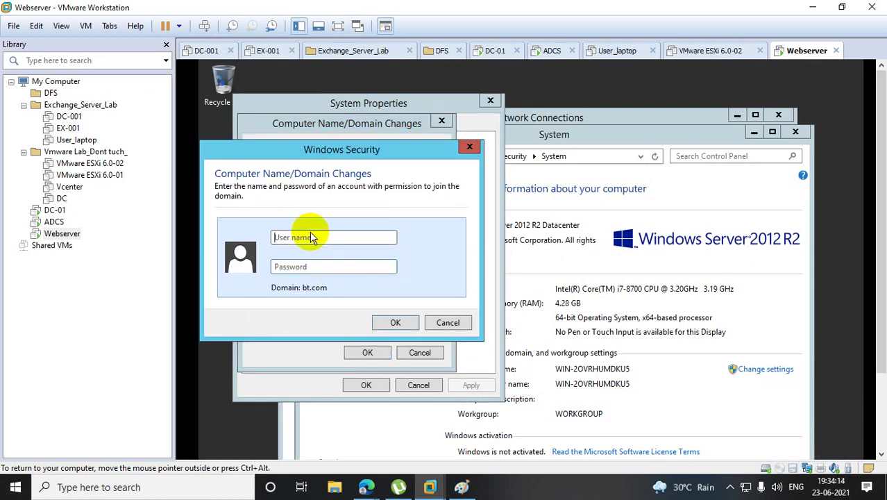
pyautogui.write('adcs')
pyautogui.press('Tab')
pyautogui.write('Pa')
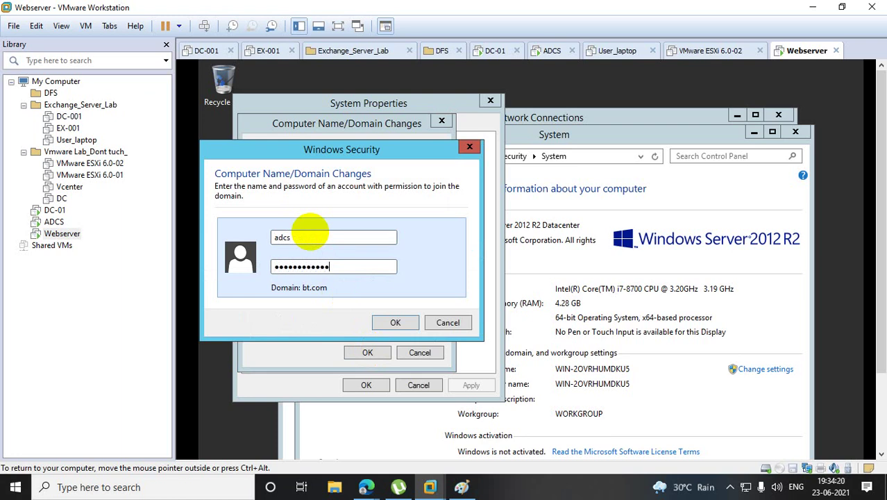
pyautogui.press('Return')
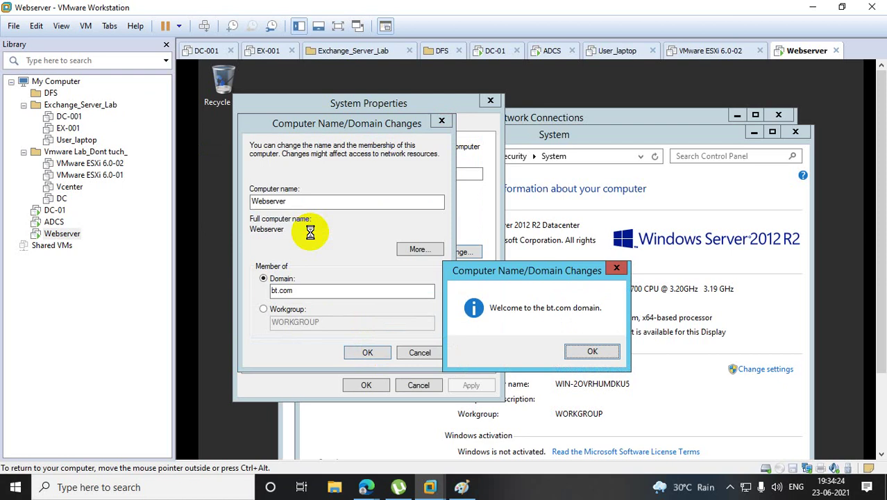
# Acknowledge the welcome to bt.com, apply the changes and restart the server now.
pyautogui.click(594, 352)
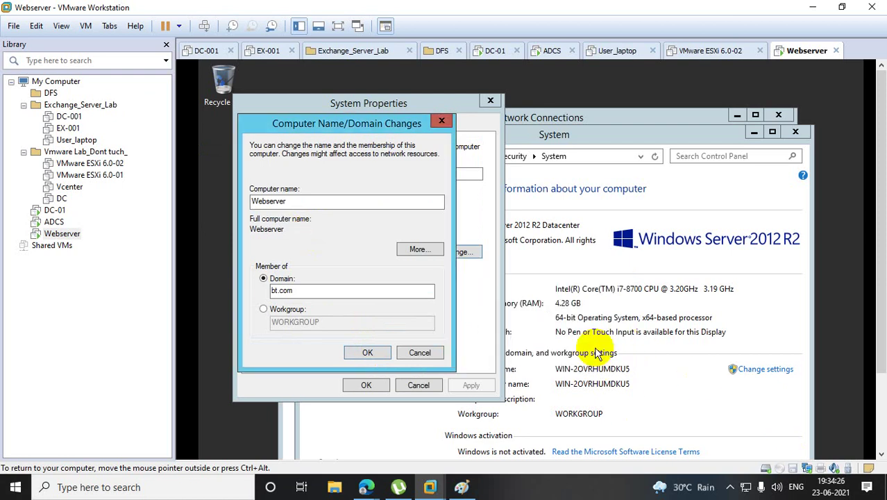
pyautogui.click(375, 352)
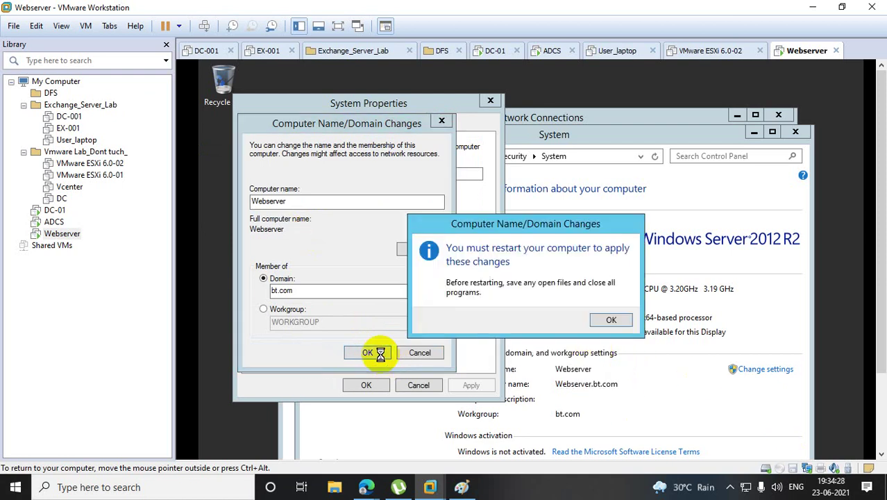
pyautogui.click(603, 318)
pyautogui.click(366, 386)
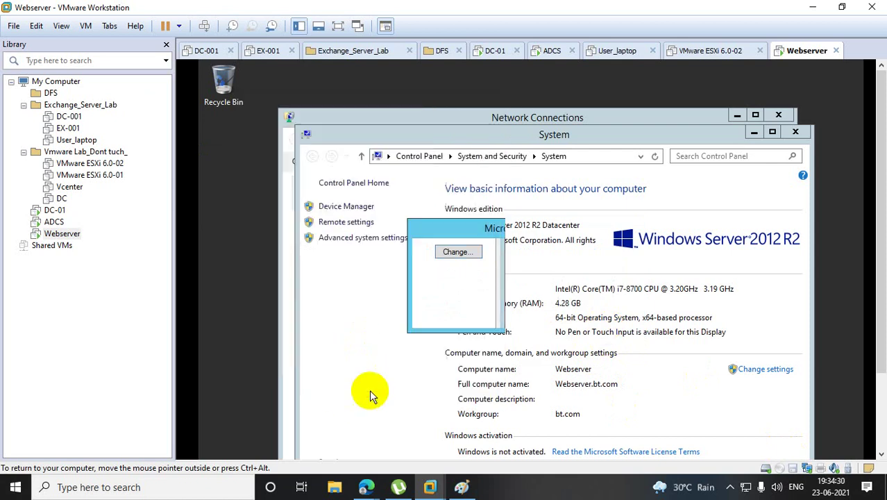
pyautogui.click(533, 313)
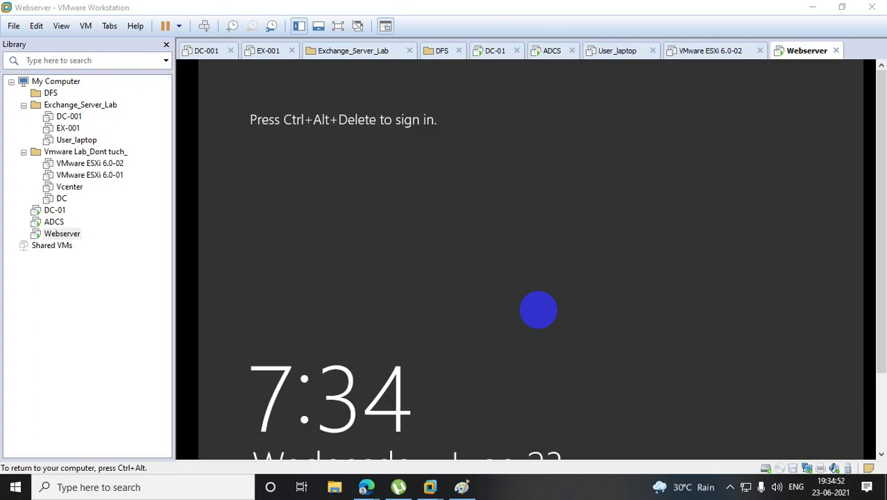
# Send Ctrl+Alt+Del to the Webserver VM to bring up its sign-in screen.
pyautogui.hotkey('ctrl', 'alt')
pyautogui.rightClick(62, 234)
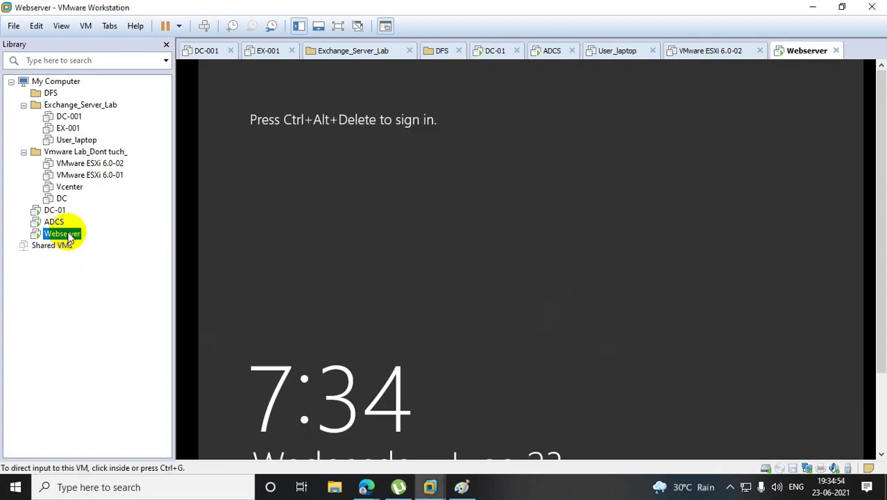
pyautogui.click(139, 355)
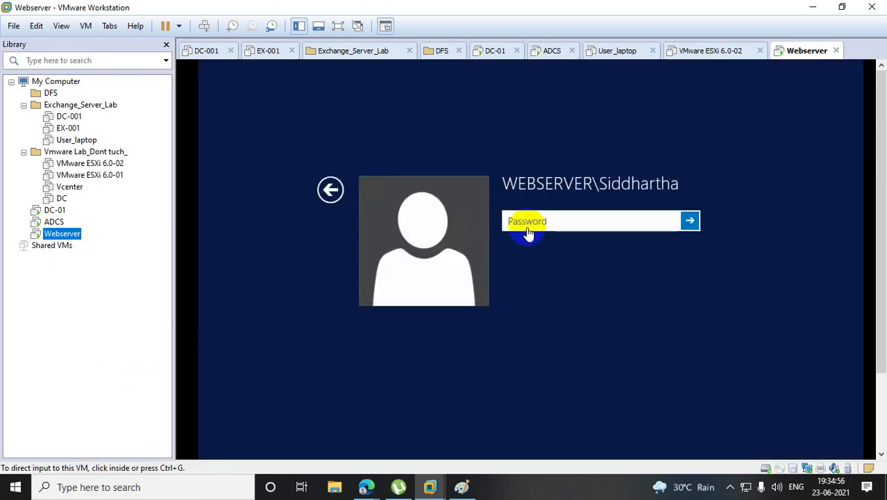
# Sign in as Other user with the domain account, correcting a mistyped password.
pyautogui.click(332, 193)
pyautogui.click(638, 254)
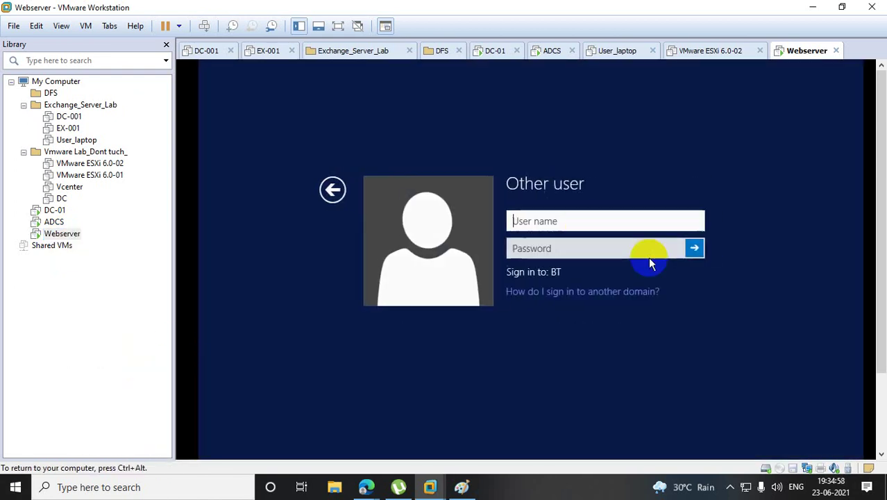
pyautogui.write('adcs')
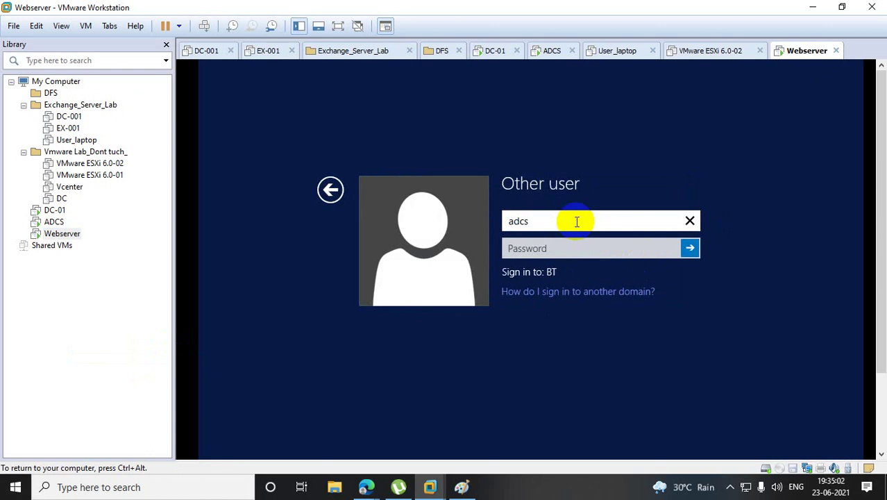
pyautogui.press('Tab')
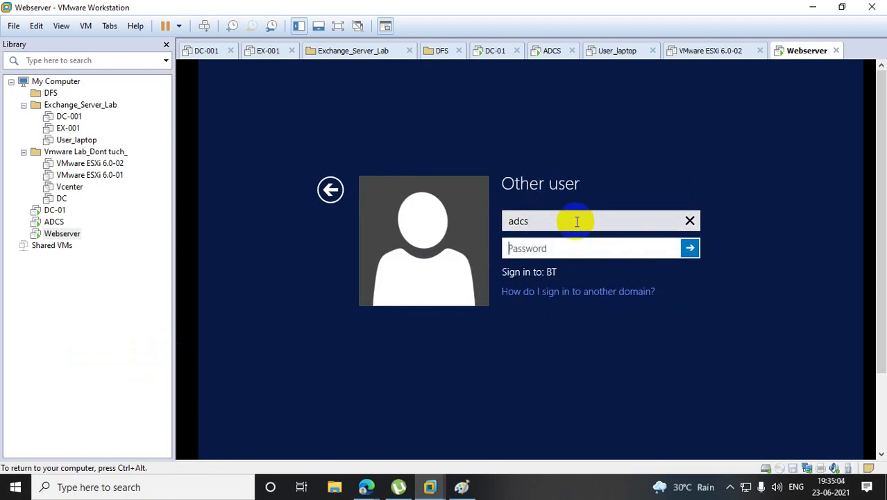
pyautogui.write('••••••••••')
pyautogui.press('BackSpace')
pyautogui.press('BackSpace')
pyautogui.press('BackSpace')
pyautogui.press('BackSpace')
pyautogui.press('BackSpace')
pyautogui.press('BackSpace')
pyautogui.press('BackSpace')
pyautogui.press('BackSpace')
pyautogui.press('BackSpace')
pyautogui.press('BackSpace')
pyautogui.press('BackSpace')
pyautogui.write('••••••')
pyautogui.press('Return')
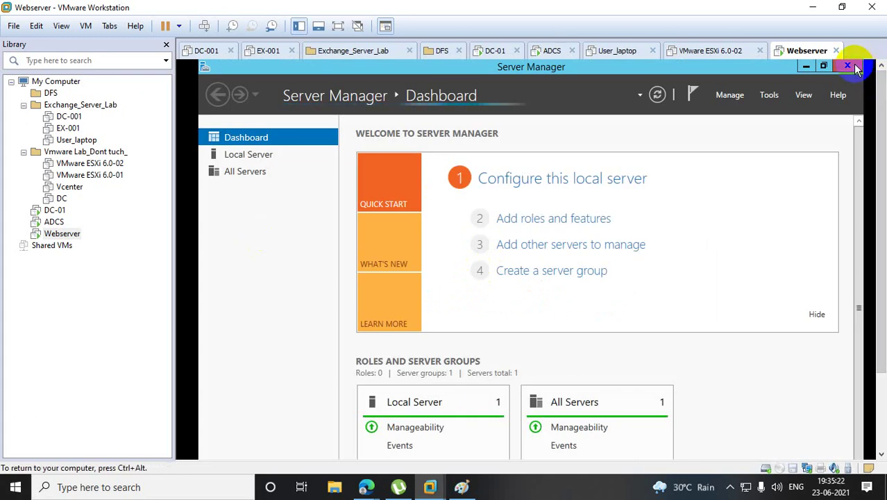
# Close Server Manager on Webserver and cancel the user Properties dialog on DC-01.
pyautogui.click(847, 66)
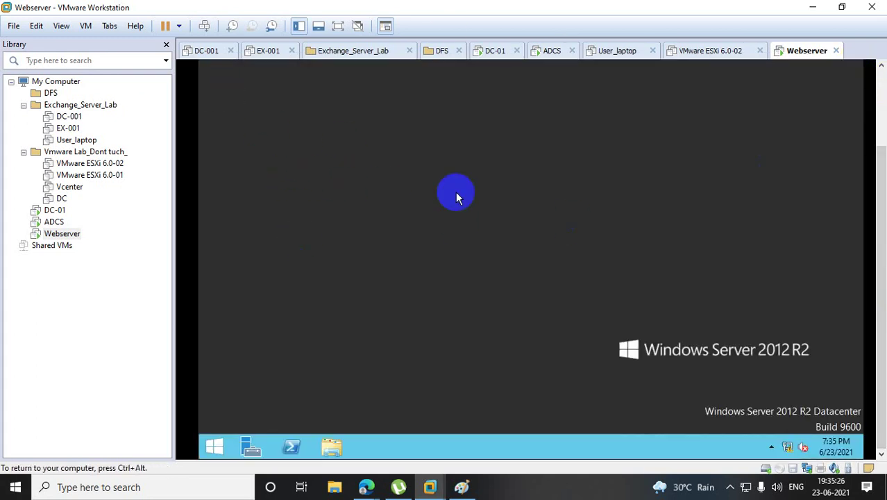
pyautogui.click(55, 210)
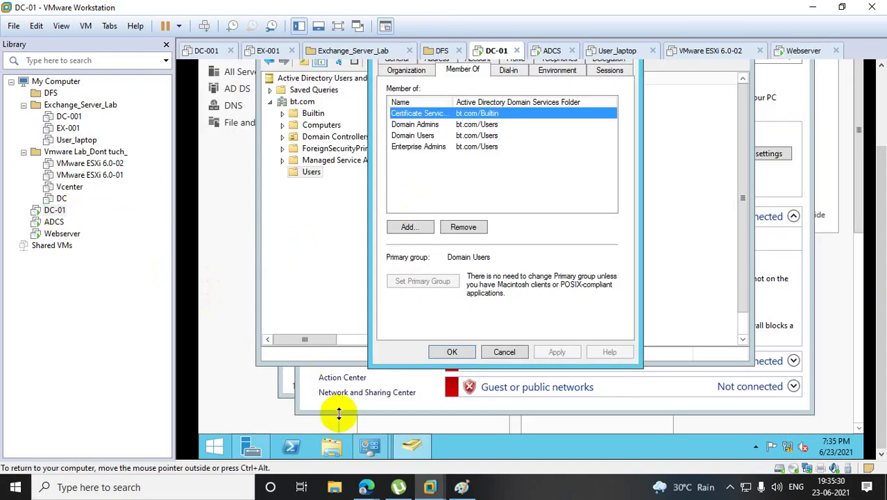
pyautogui.click(403, 452)
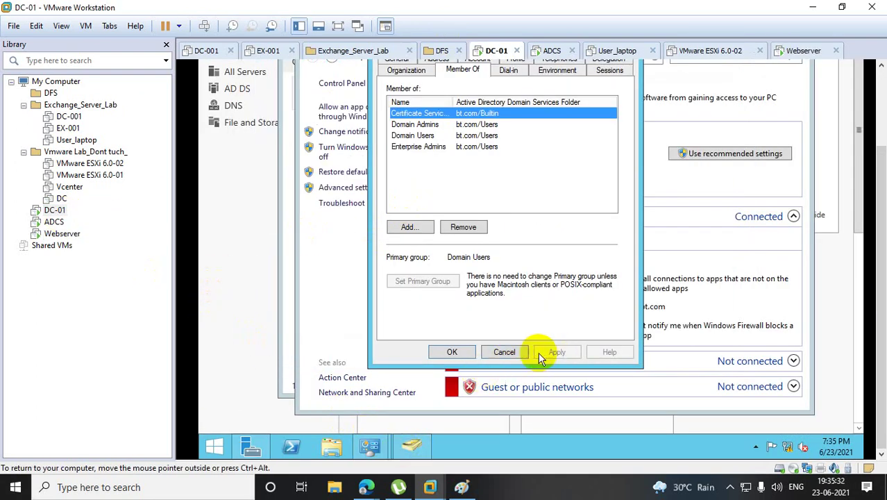
pyautogui.click(511, 356)
# Confirm WEBSERVER is listed under Computers in ADUC, then switch to the ADCS VM.
pyautogui.click(412, 448)
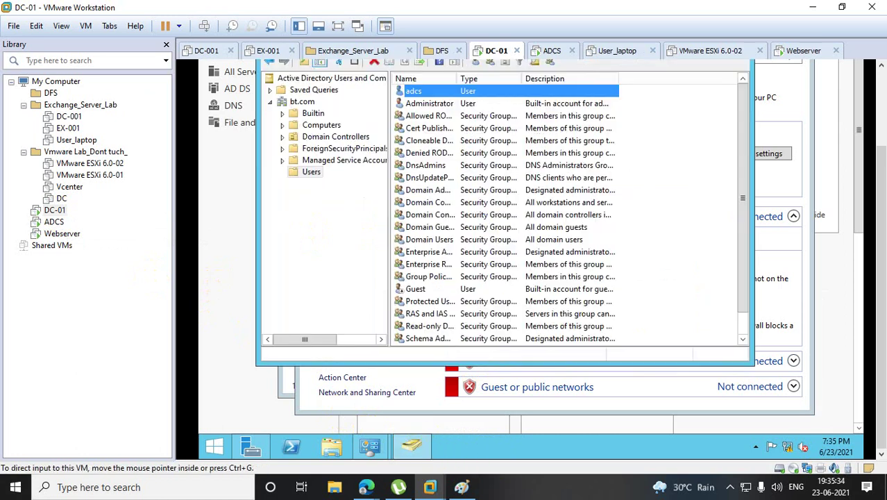
pyautogui.click(327, 126)
pyautogui.click(429, 105)
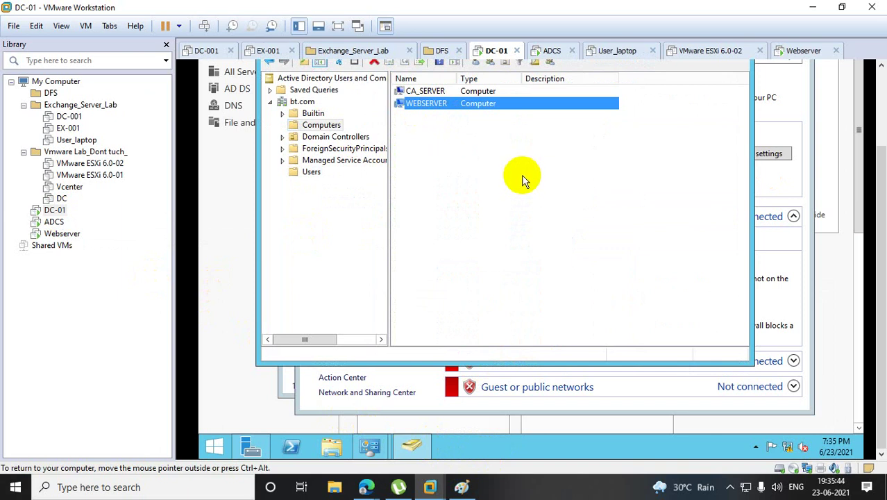
pyautogui.click(53, 222)
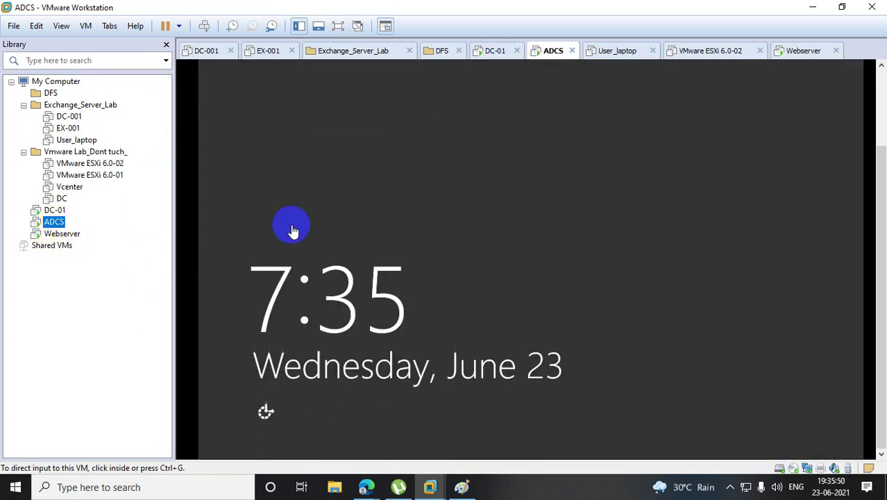
# Send Ctrl+Alt+Del to ADCS and sign in as Other user with the adcs domain account.
pyautogui.rightClick(77, 220)
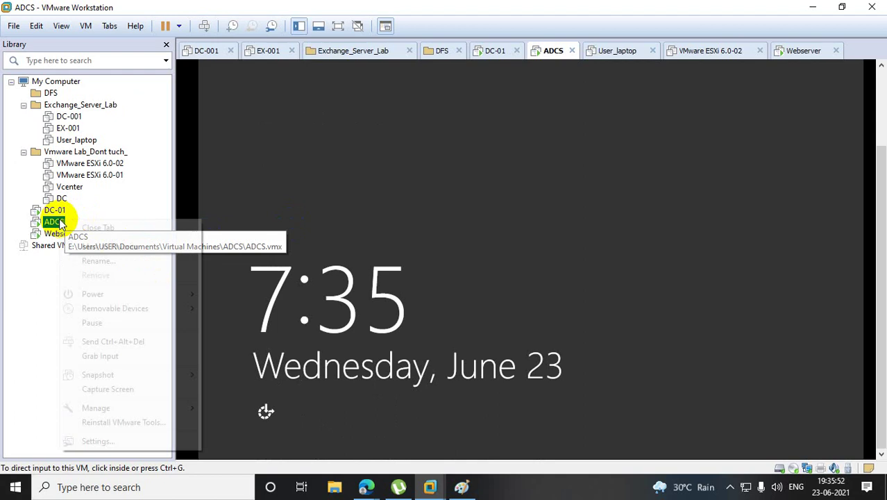
pyautogui.click(138, 344)
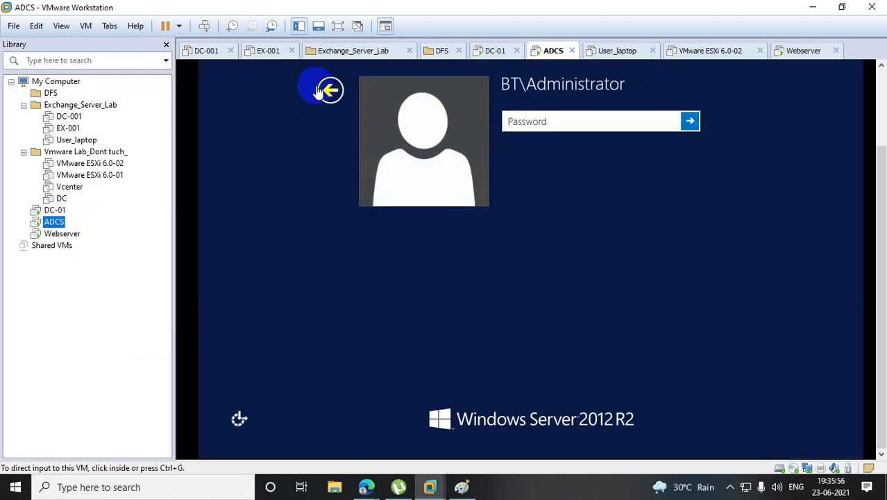
pyautogui.click(329, 90)
pyautogui.click(588, 165)
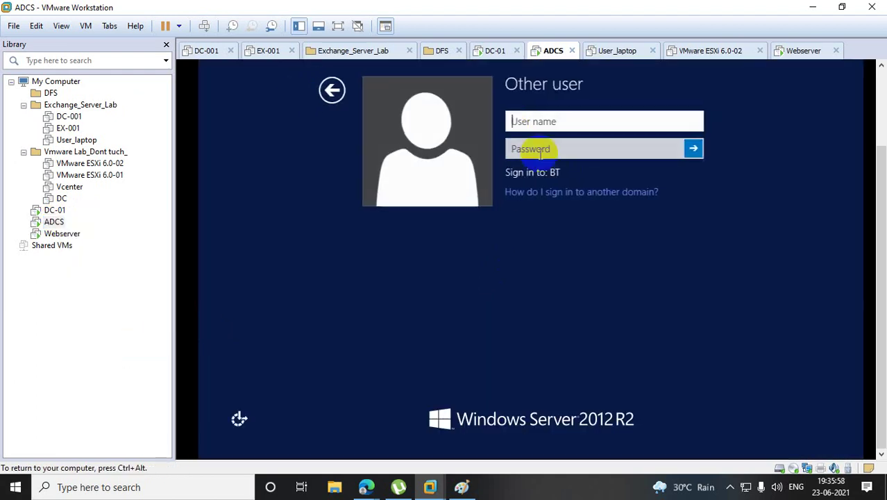
pyautogui.write('adcs')
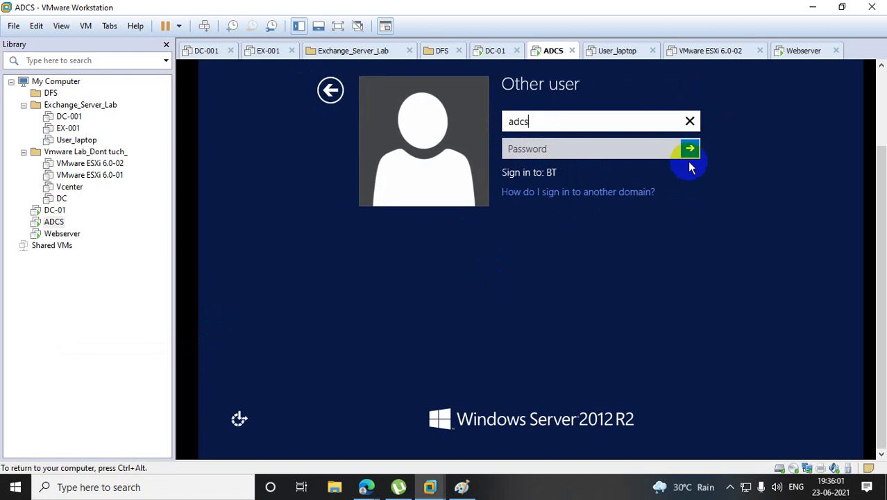
pyautogui.press('Tab')
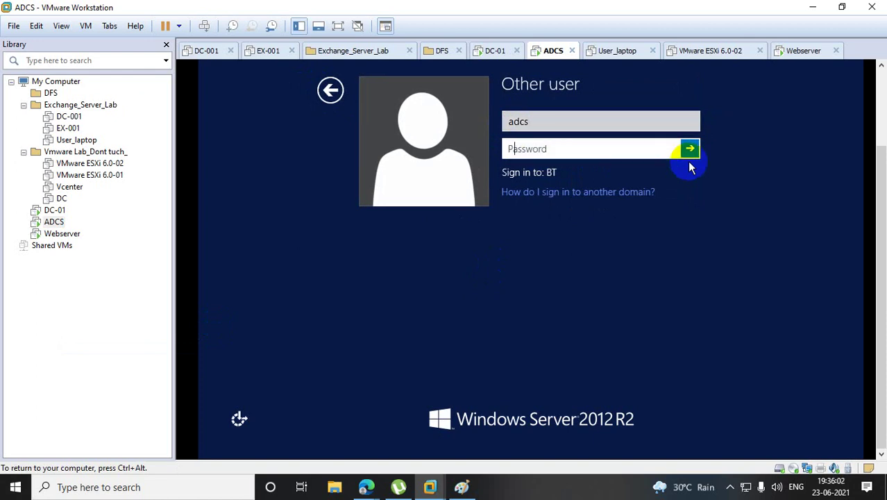
pyautogui.write('••••••••••••')
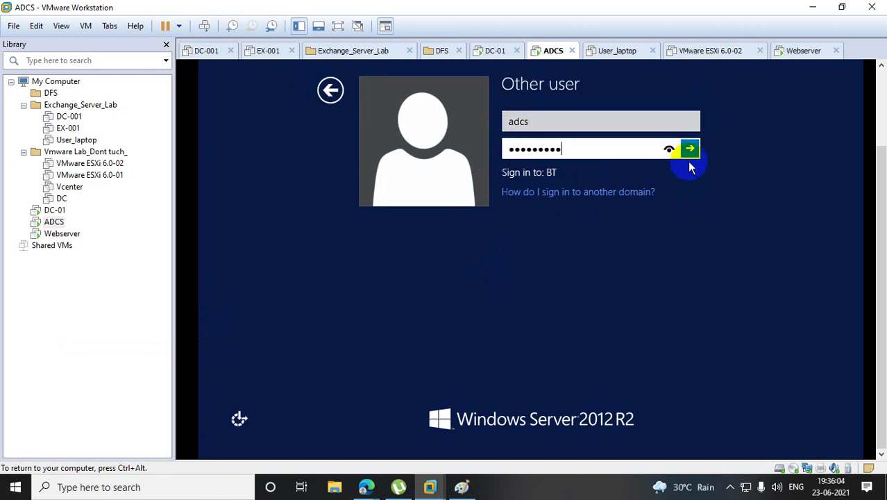
pyautogui.click(689, 162)
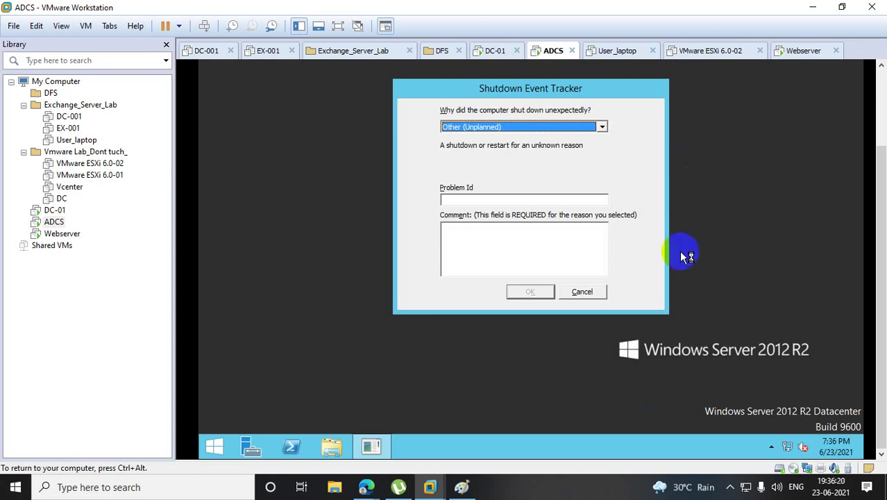
# Dismiss the Shutdown Event Tracker, accept the log-off, and sign back in with the domain account.
pyautogui.click(582, 291)
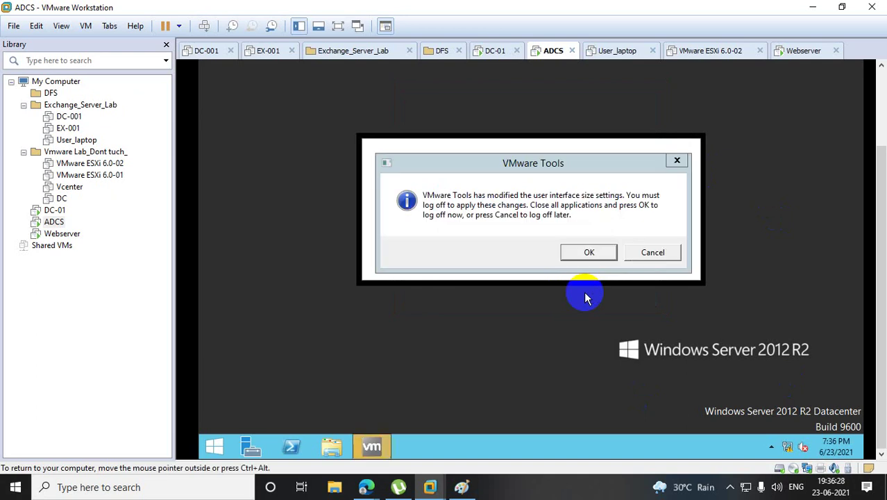
pyautogui.click(585, 248)
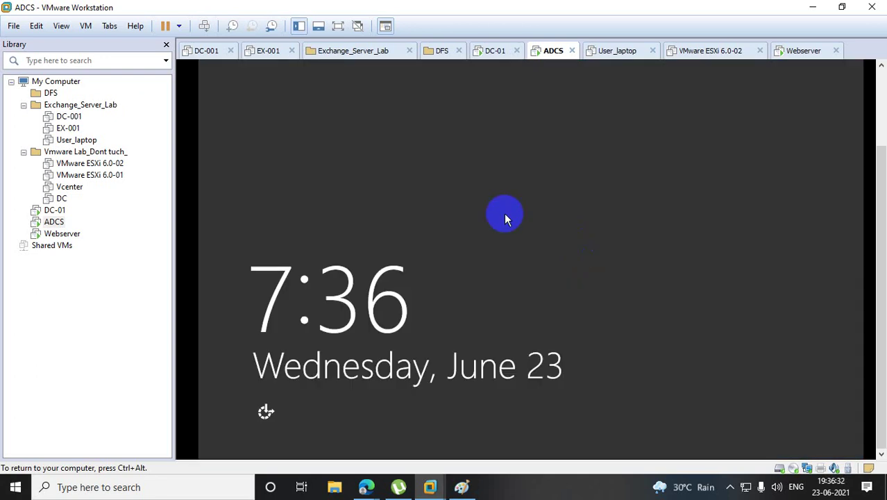
pyautogui.rightClick(53, 221)
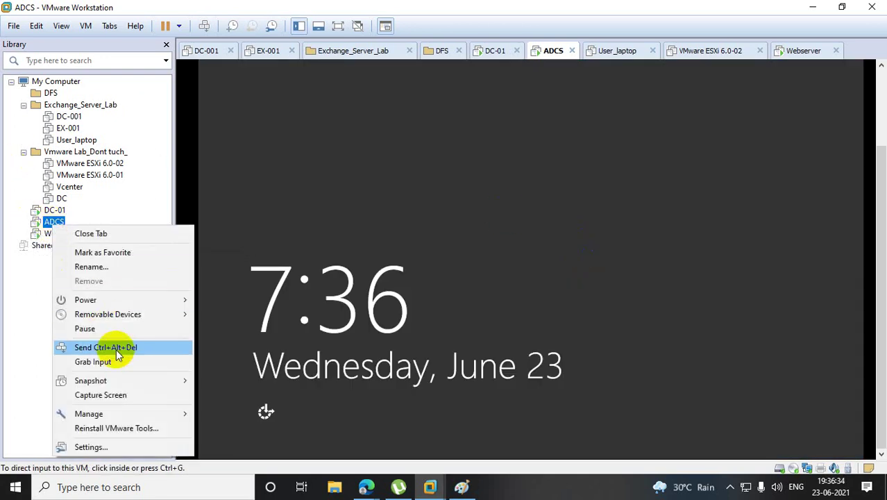
pyautogui.click(94, 347)
pyautogui.click(451, 146)
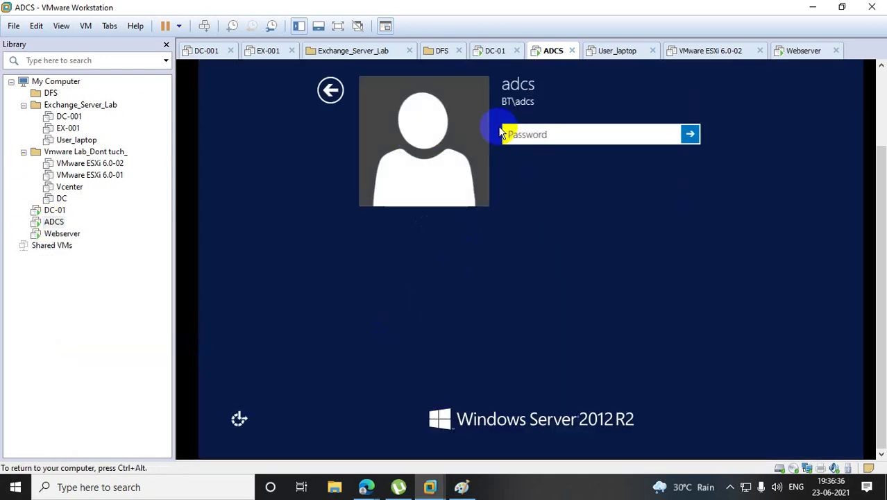
pyautogui.write('*********')
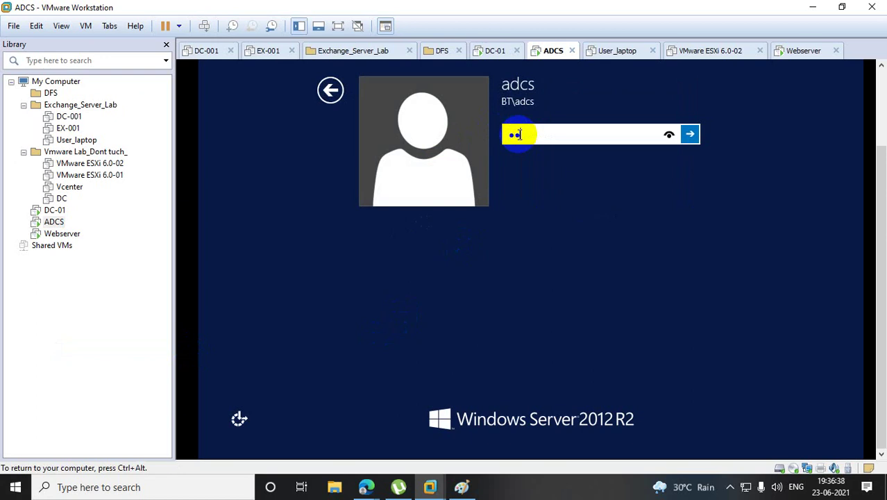
pyautogui.write('***')
pyautogui.press('Return')
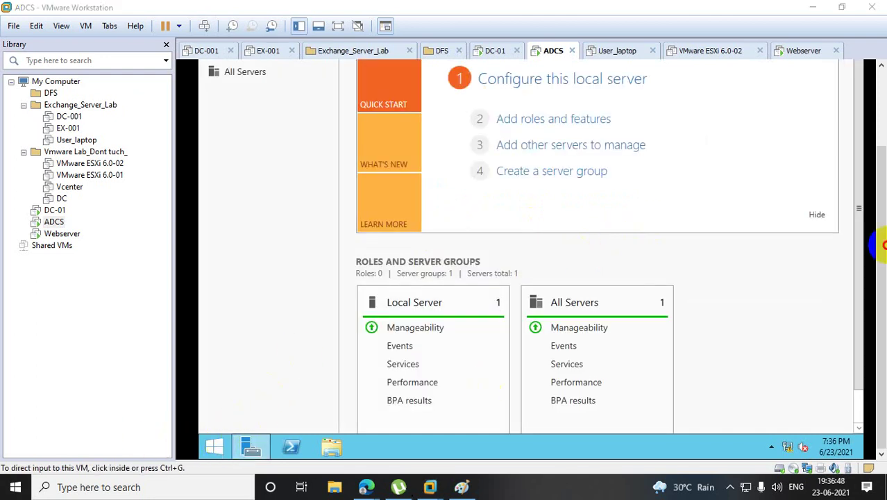
pyautogui.scroll(3, 879, 151)
# Launch the Certification Authority console, maximize it, and show CS_BT's Certificate Templates folder.
pyautogui.click(767, 98)
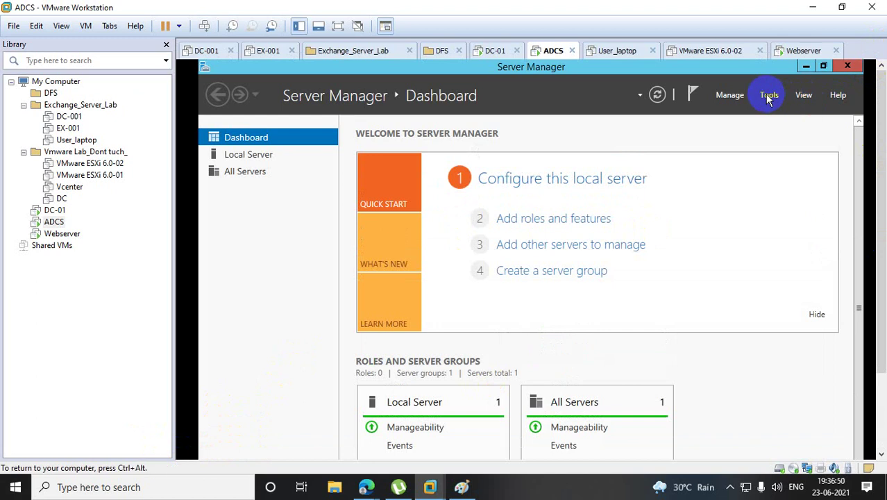
pyautogui.click(768, 97)
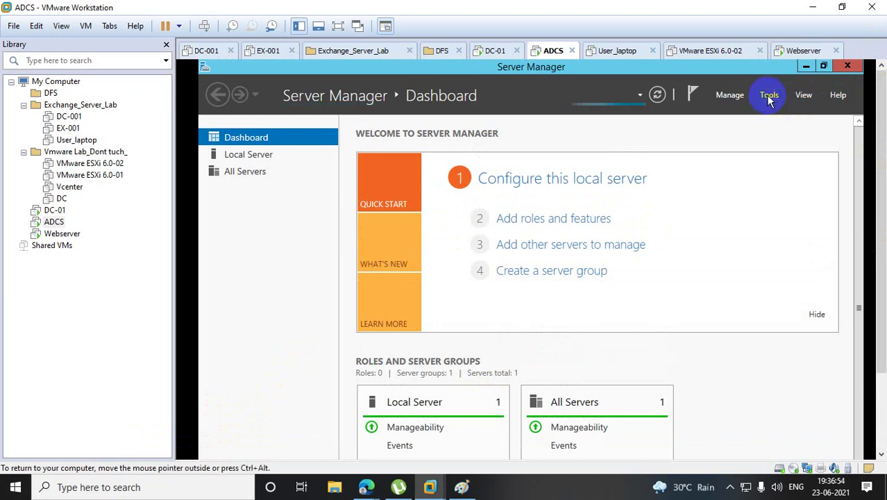
pyautogui.click(768, 97)
pyautogui.click(769, 97)
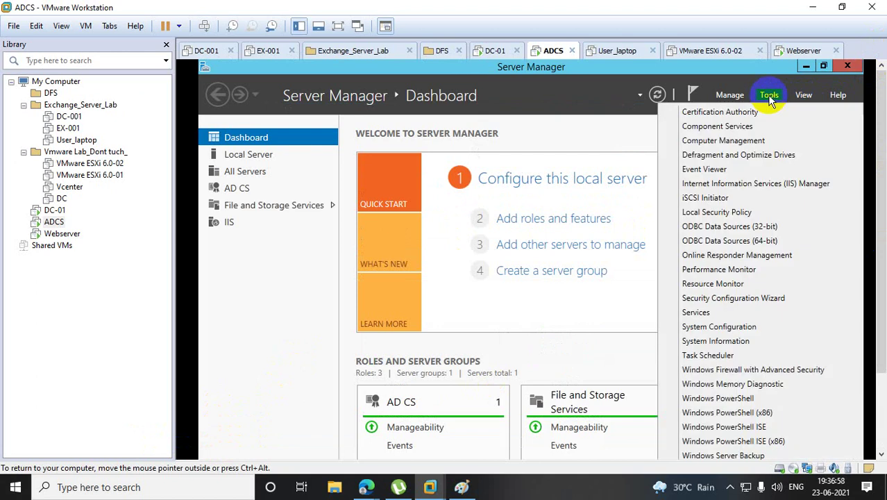
pyautogui.click(734, 114)
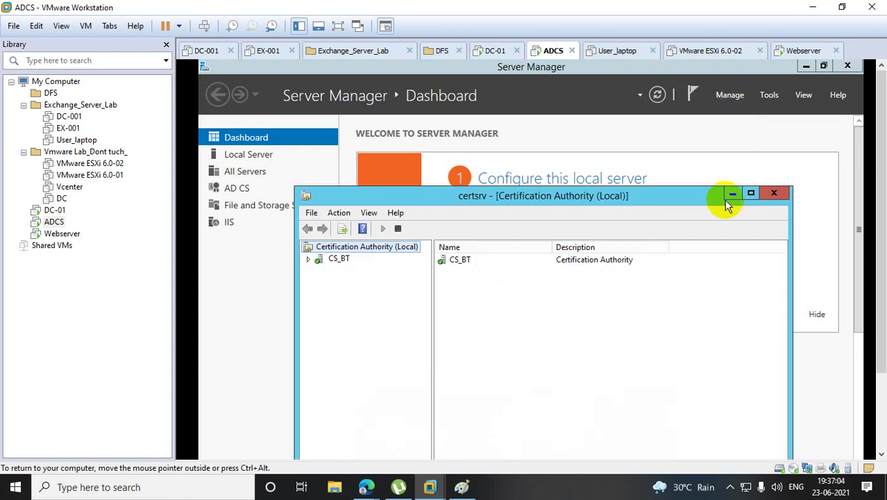
pyautogui.click(752, 193)
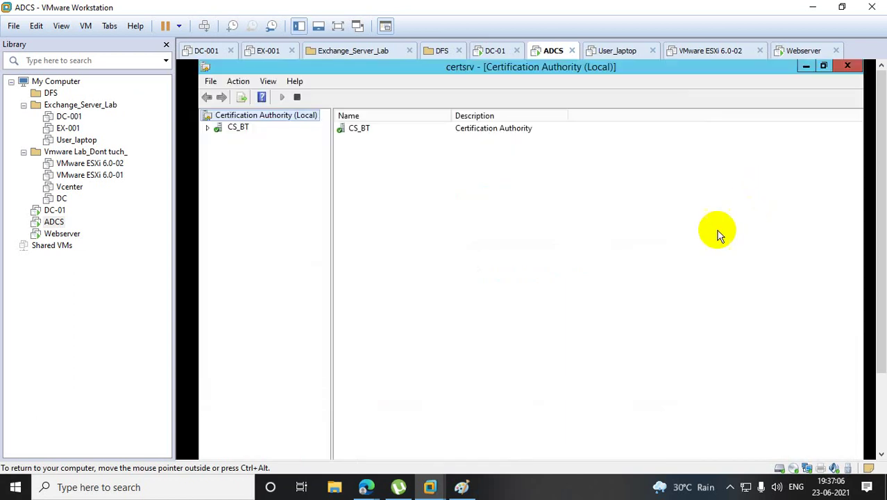
pyautogui.click(207, 127)
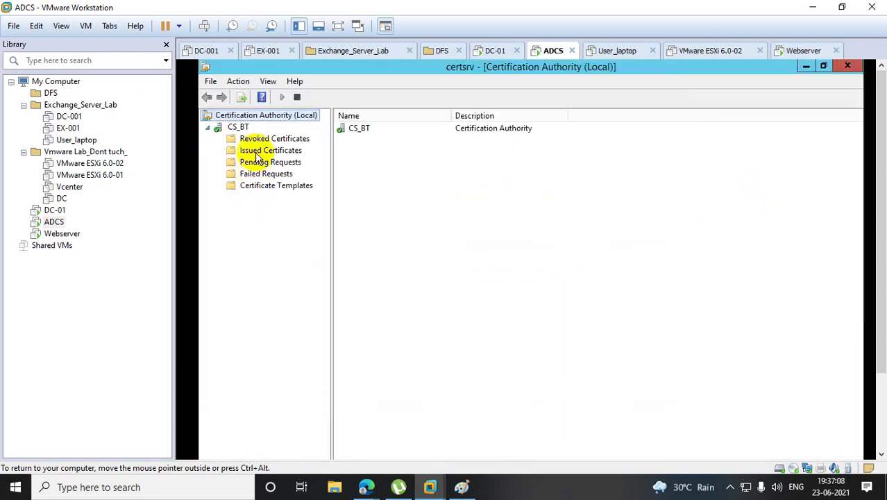
pyautogui.click(262, 186)
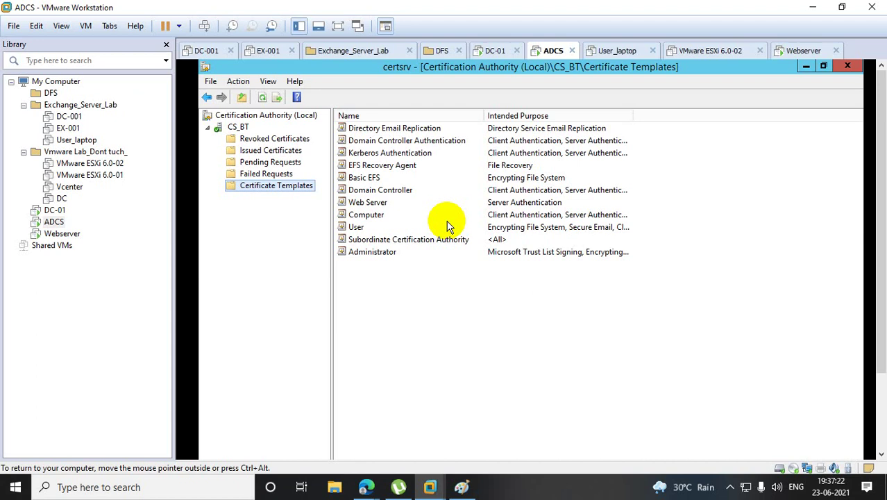
# Inspect the Computer template's properties in the CS_BT template list, then close them.
pyautogui.click(358, 202)
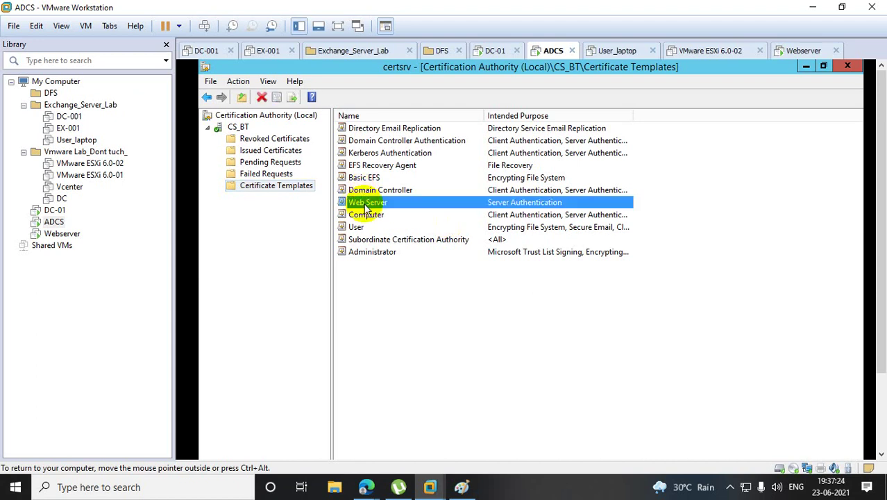
pyautogui.click(368, 215)
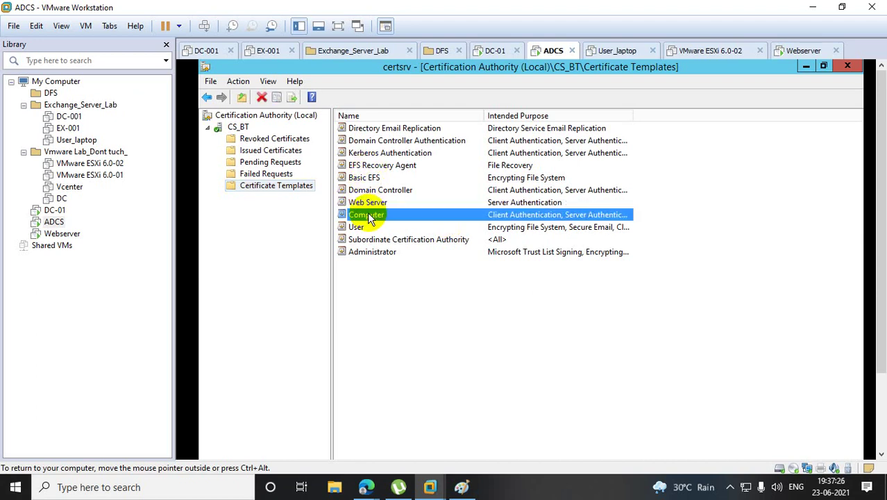
pyautogui.doubleClick(368, 216)
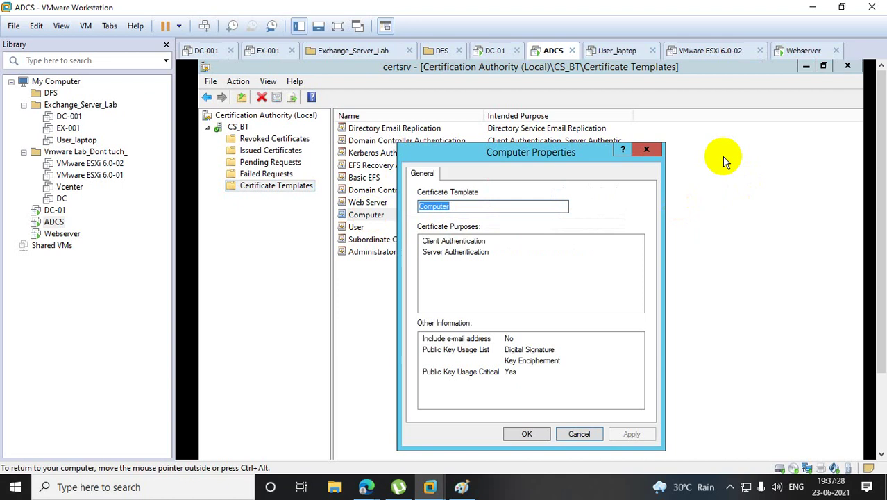
pyautogui.click(659, 150)
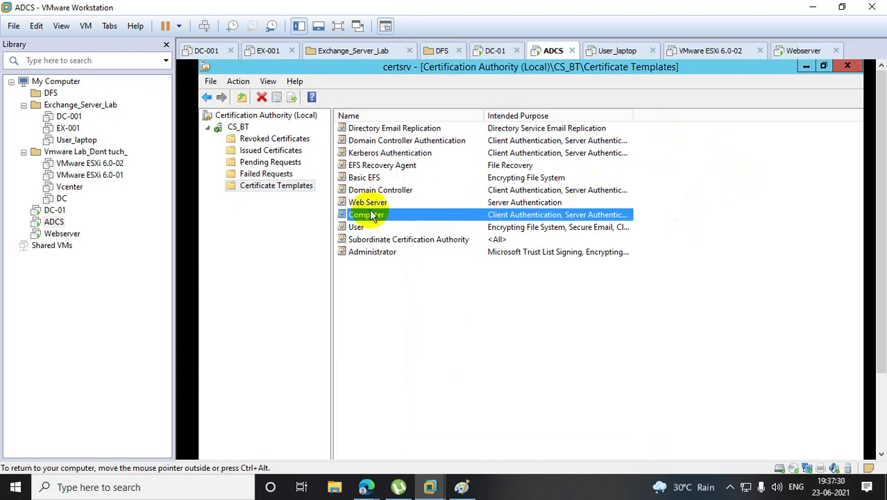
# Open the Certificate Templates Console via Manage and bring up actions for the Computer template.
pyautogui.rightClick(281, 190)
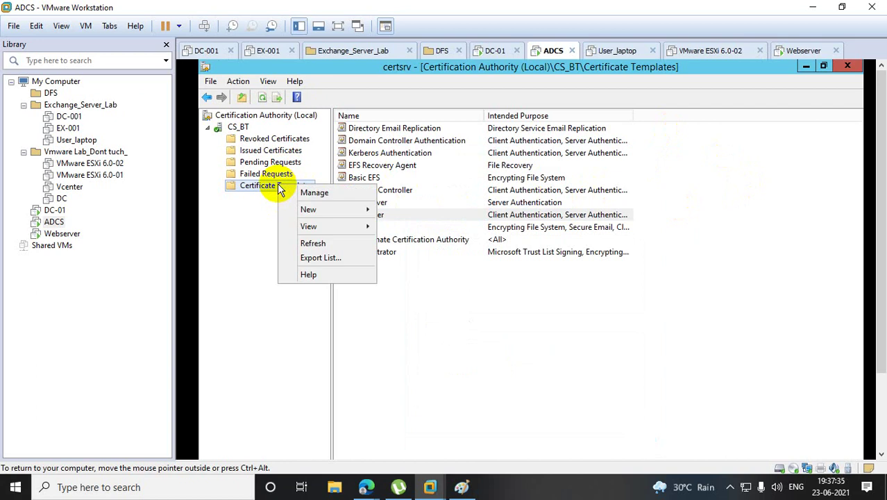
pyautogui.click(316, 194)
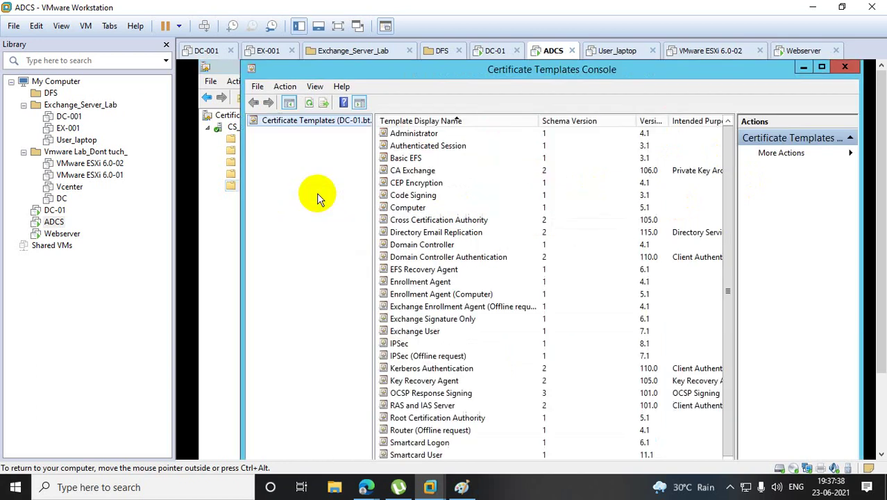
pyautogui.click(414, 197)
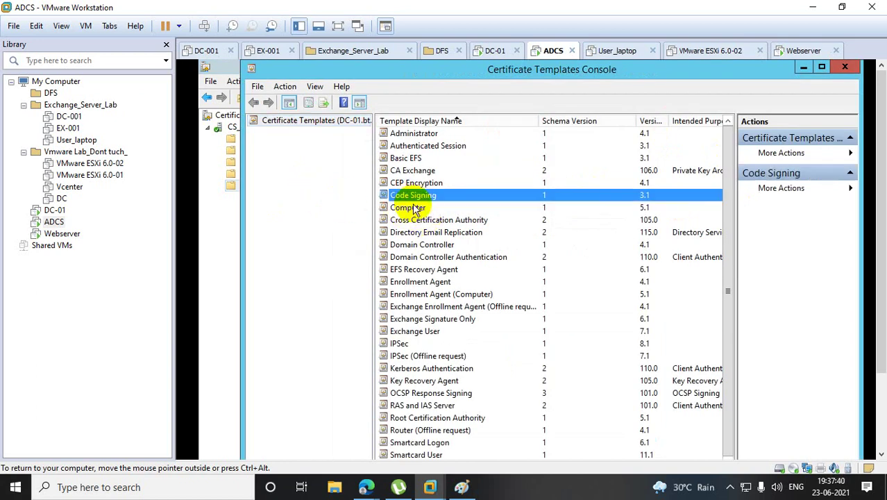
pyautogui.click(416, 209)
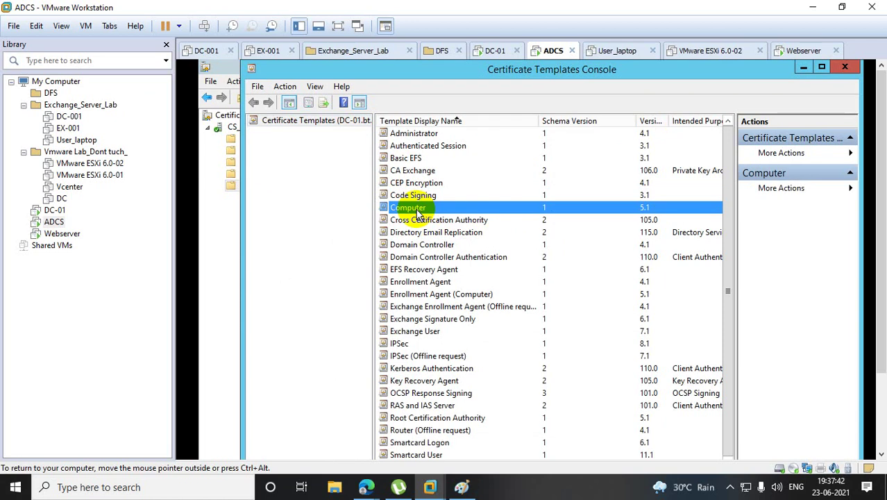
pyautogui.rightClick(418, 214)
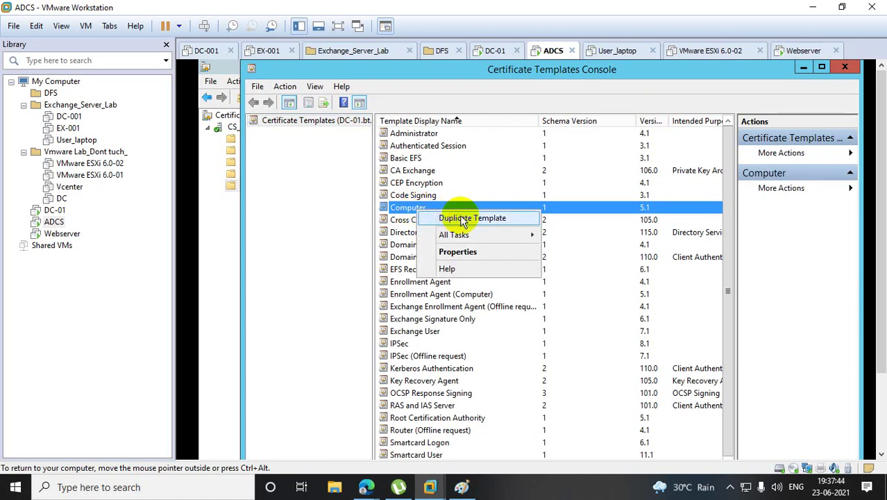
# Duplicate the Computer template and set its Subject Name to Supply in the request, accepting the warning.
pyautogui.click(464, 219)
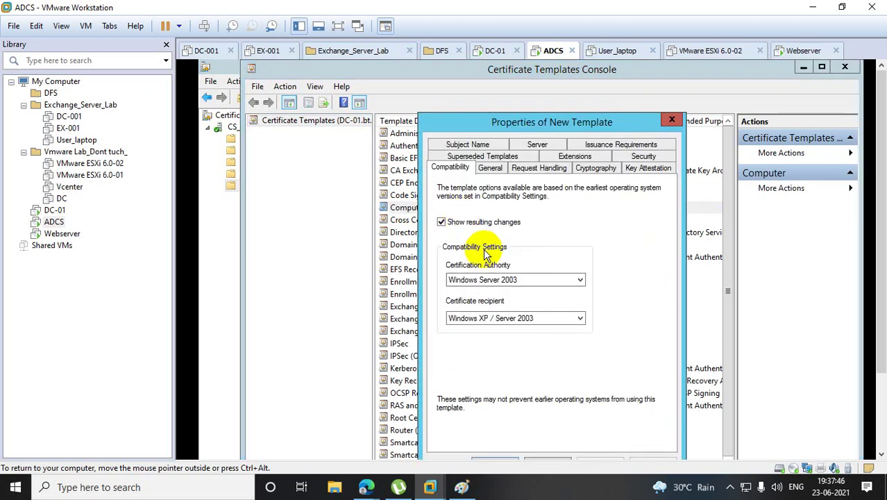
pyautogui.click(468, 147)
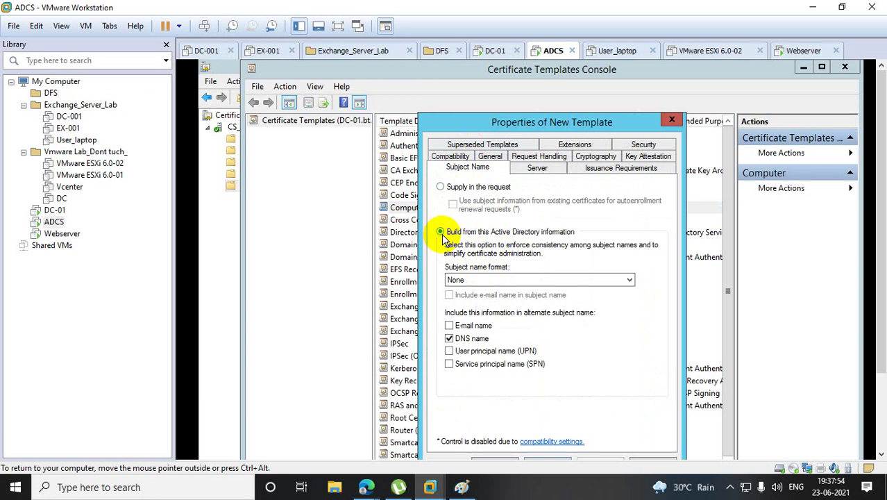
pyautogui.click(442, 188)
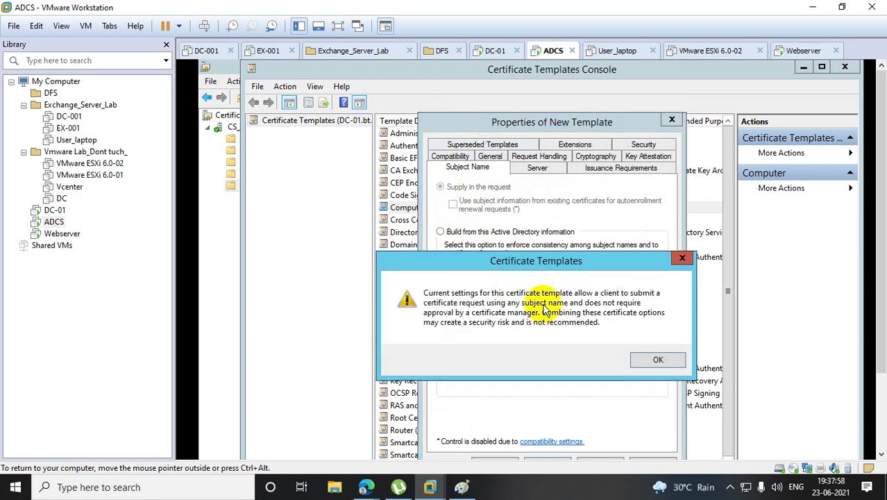
pyautogui.click(660, 363)
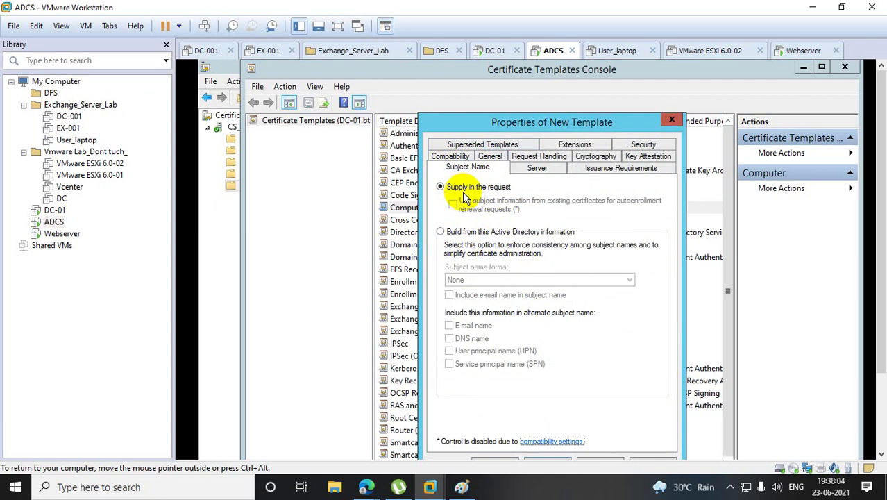
pyautogui.click(462, 486)
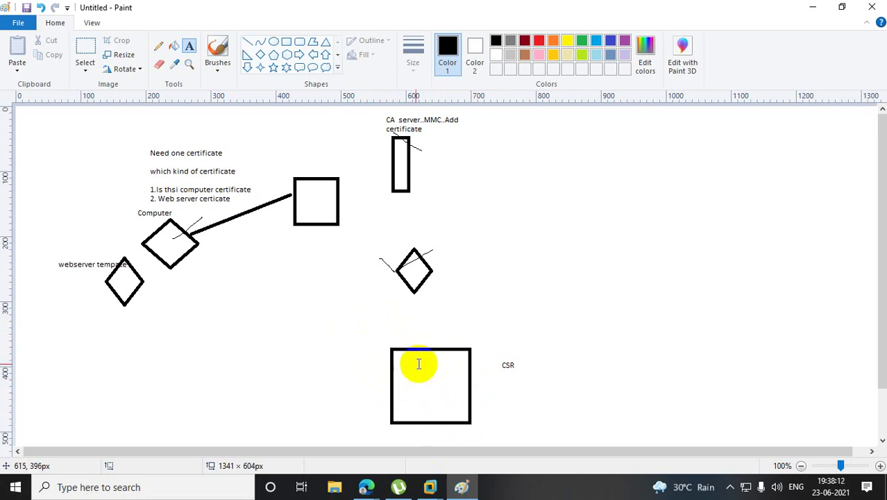
pyautogui.click(815, 7)
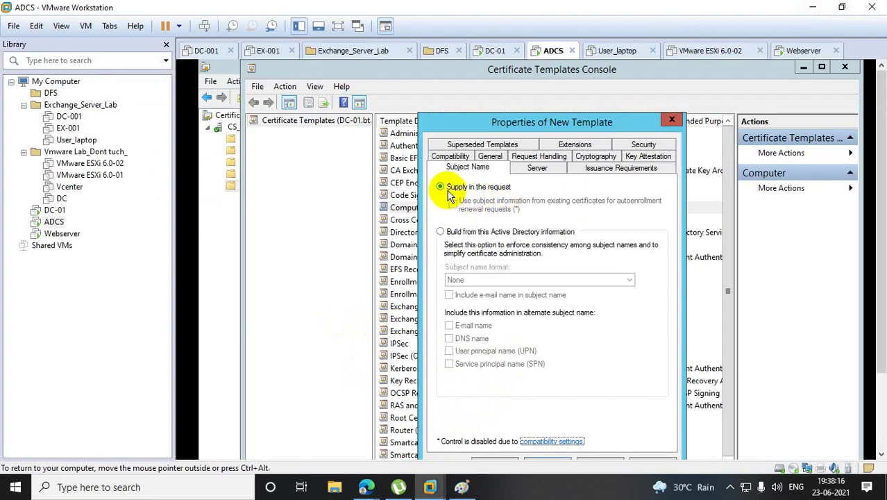
# Review the new template's Server, Issuance Requirements, Key Attestation and Security tabs.
pyautogui.click(533, 168)
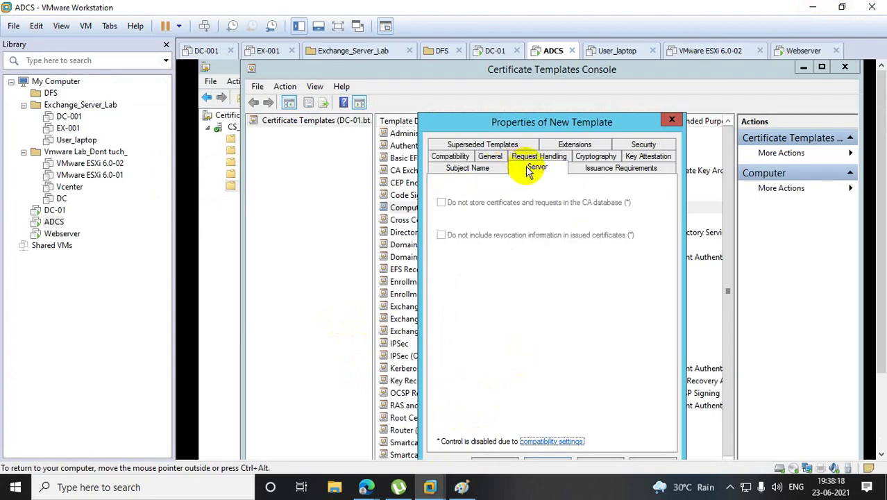
pyautogui.click(621, 171)
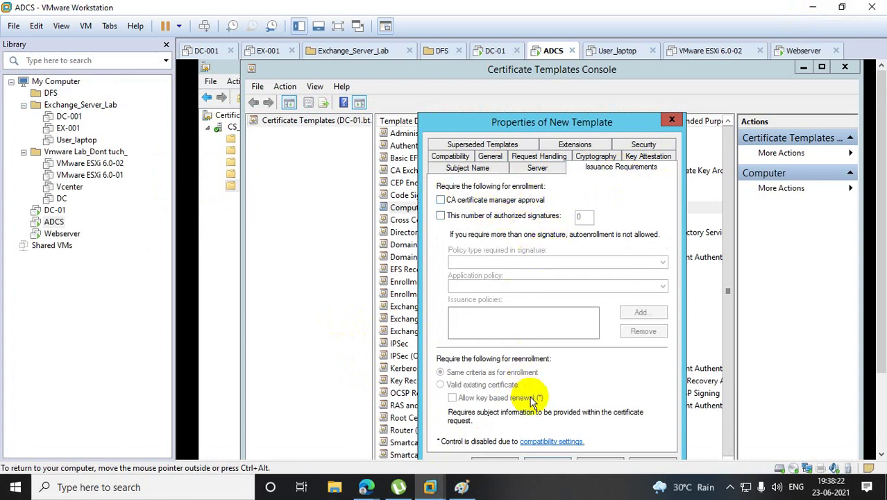
pyautogui.click(649, 157)
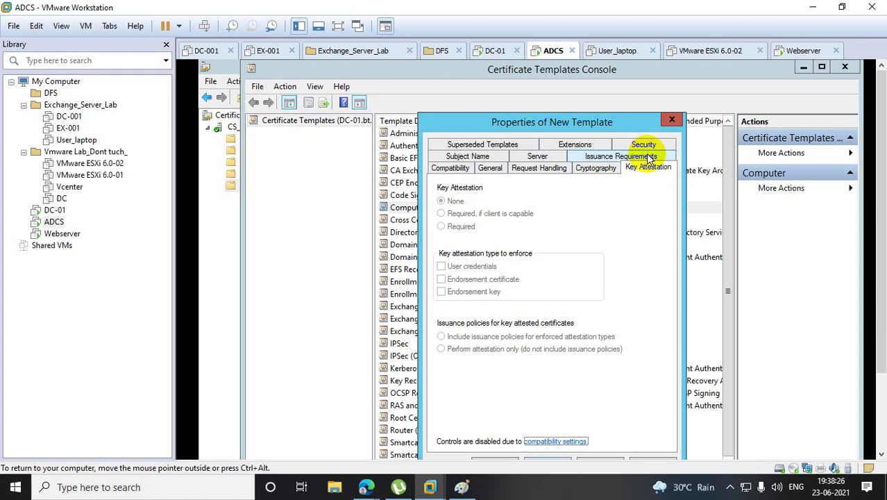
pyautogui.click(644, 144)
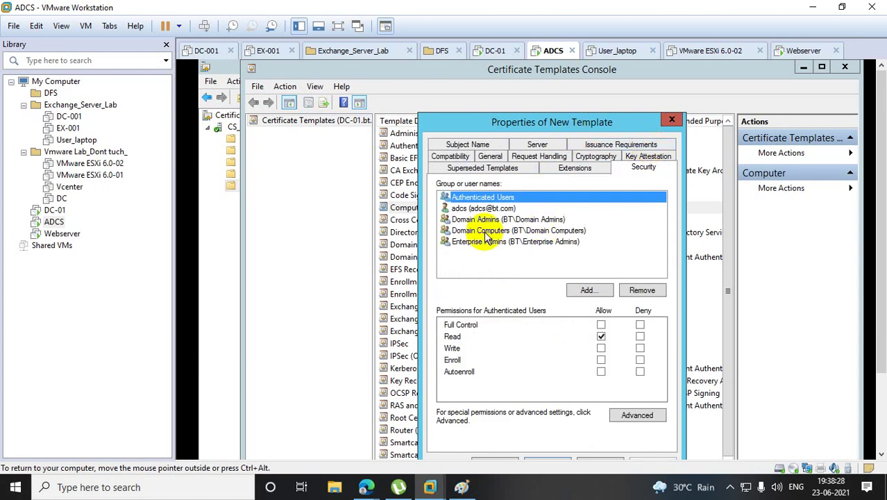
# Grant the adcs account Write and Full Control on the new template.
pyautogui.click(472, 208)
pyautogui.click(601, 348)
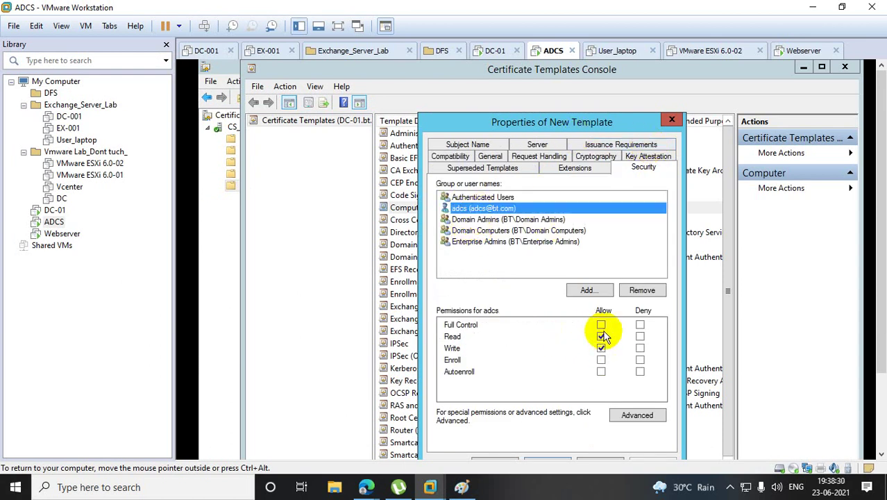
pyautogui.click(601, 325)
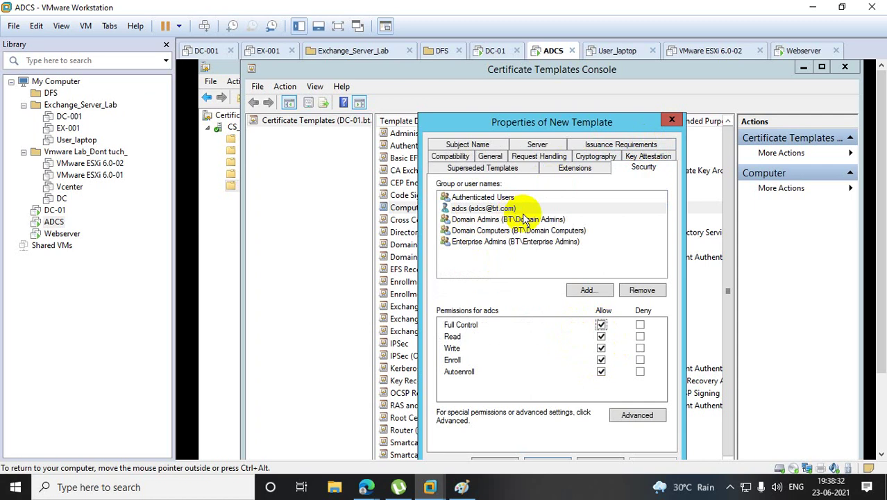
pyautogui.click(589, 290)
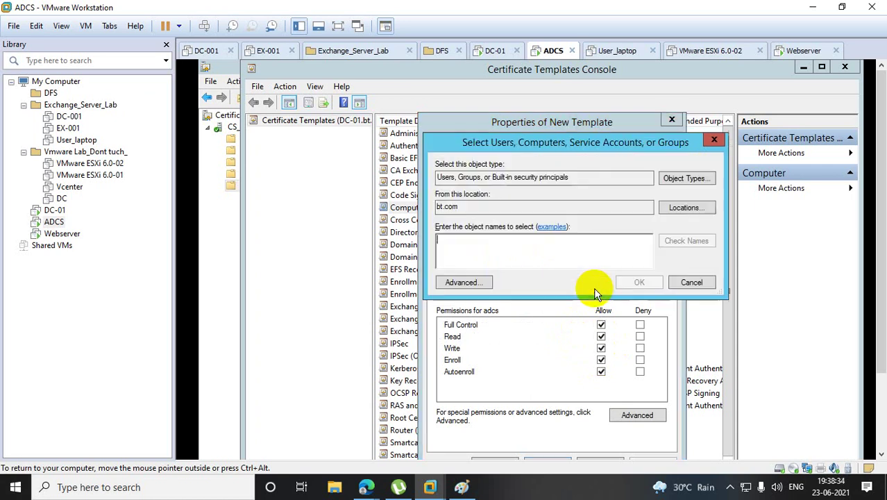
# Add Domain Computers and Domain Controllers to the template's permissions, resolving each with Check Names.
pyautogui.write('doma')
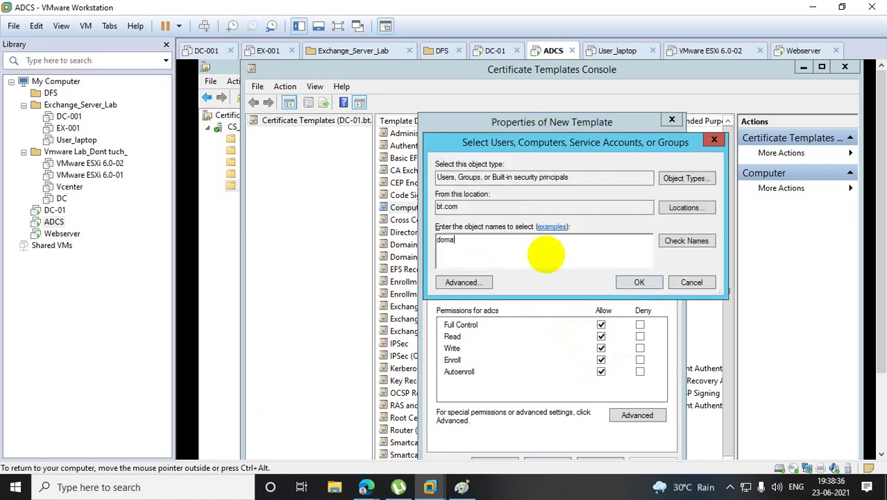
pyautogui.write('in com')
pyautogui.click(686, 240)
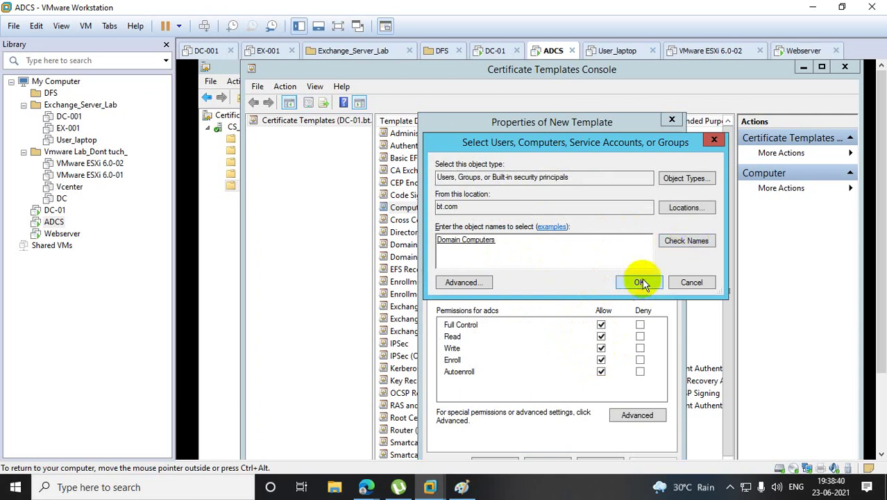
pyautogui.write('dom')
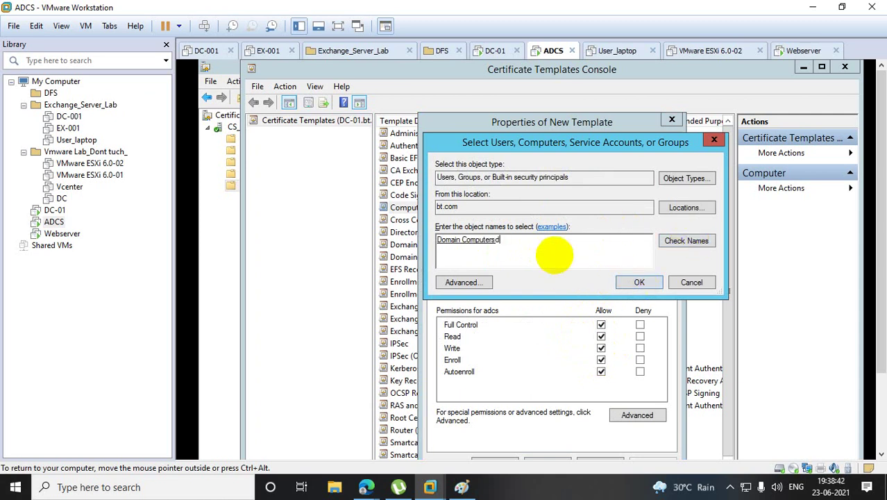
pyautogui.write('ain con')
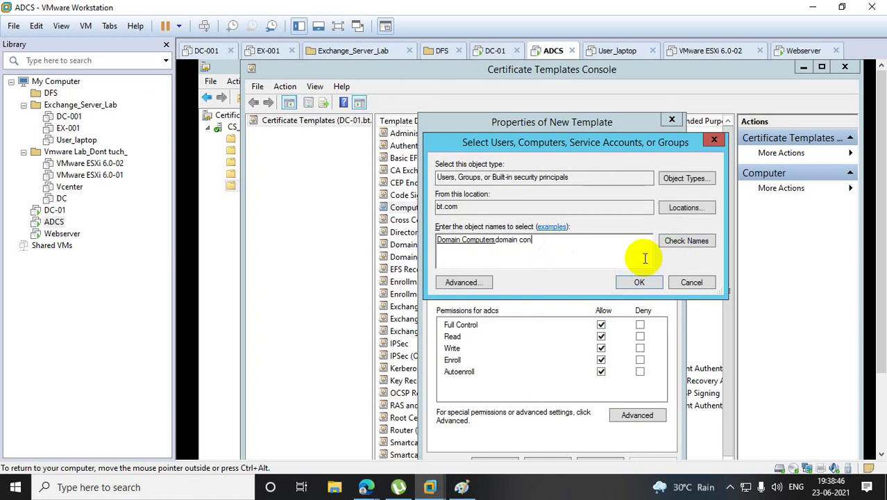
pyautogui.click(695, 241)
pyautogui.click(639, 283)
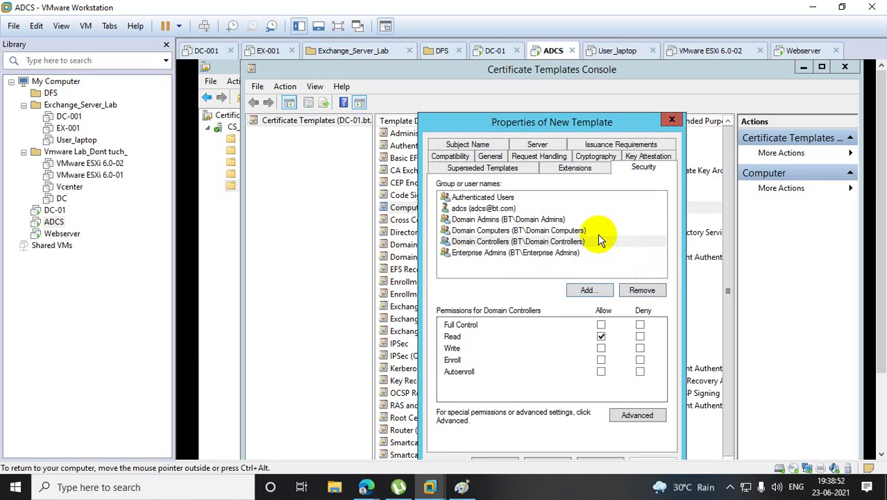
# Add Domain Users to the new template's security list.
pyautogui.click(590, 291)
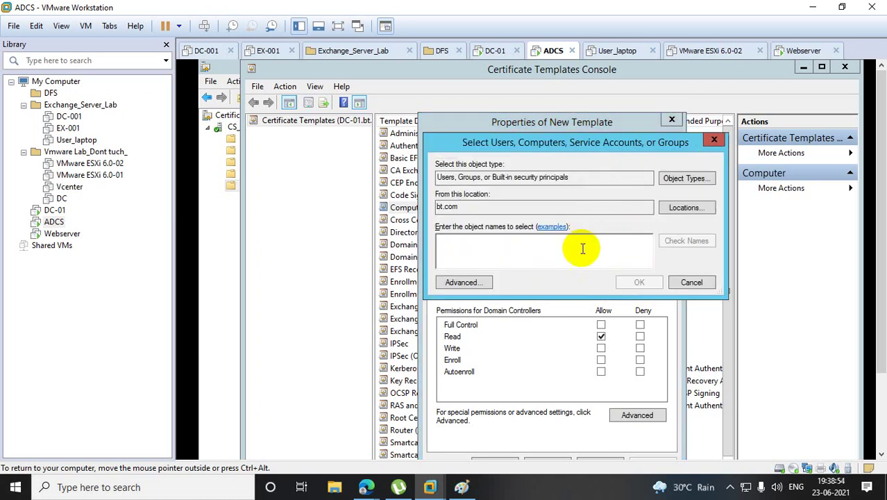
pyautogui.write('domain ')
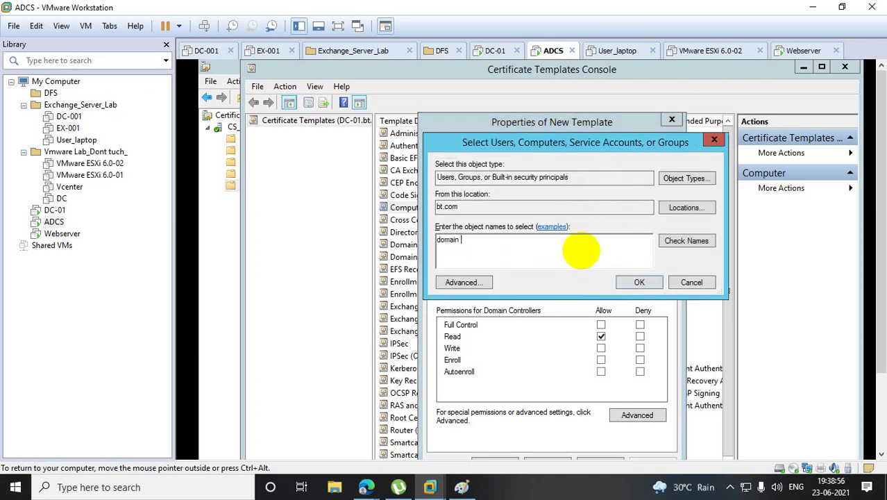
pyautogui.write('user')
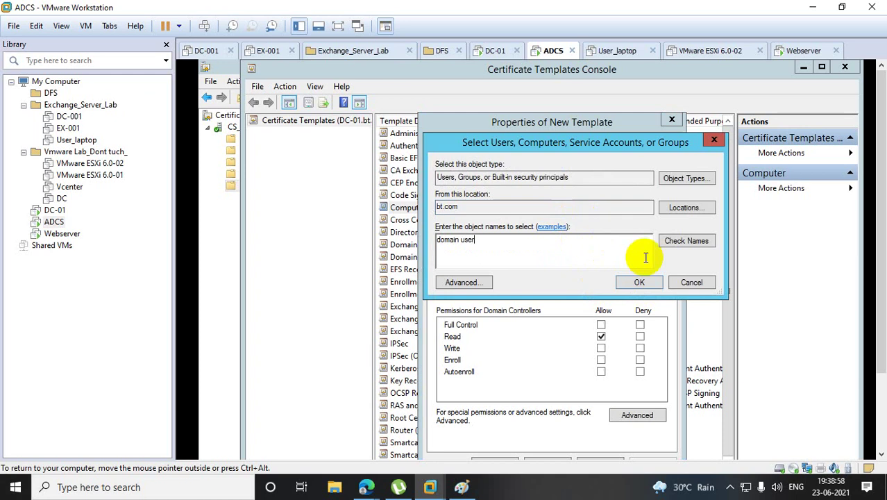
pyautogui.click(687, 242)
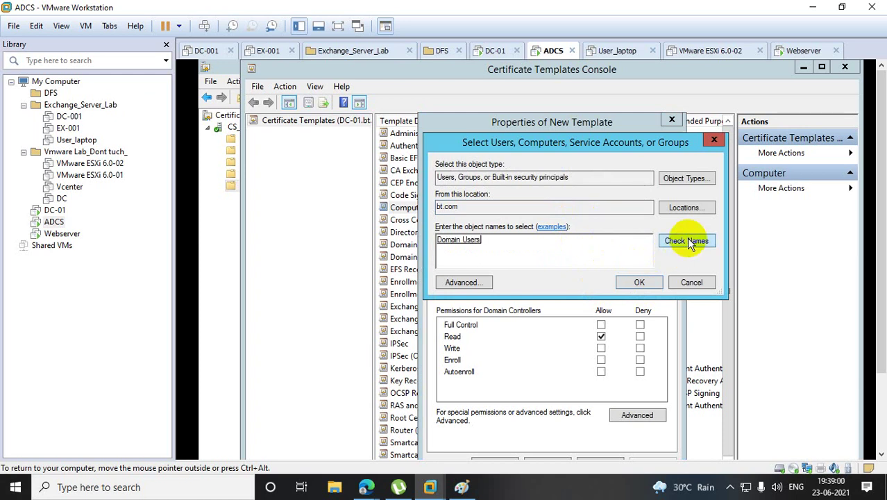
pyautogui.click(639, 282)
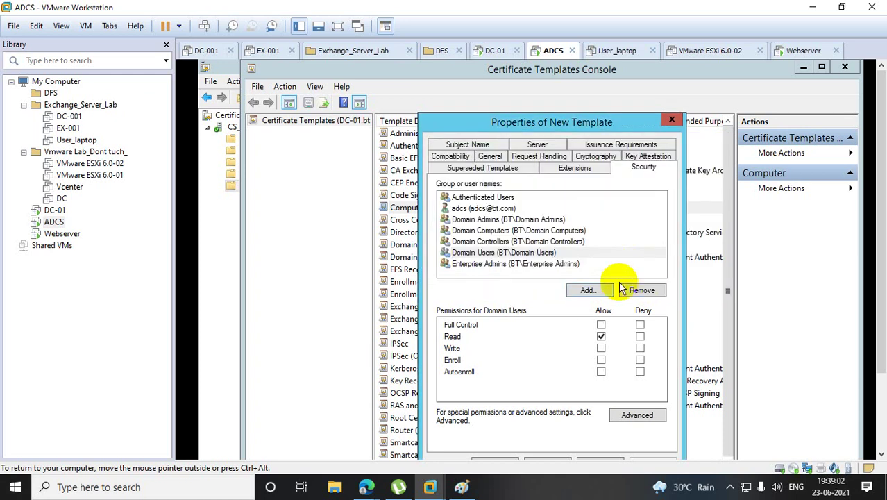
# Allow Full Control for Domain Computers, Domain Controllers and Domain Users, then apply.
pyautogui.click(459, 209)
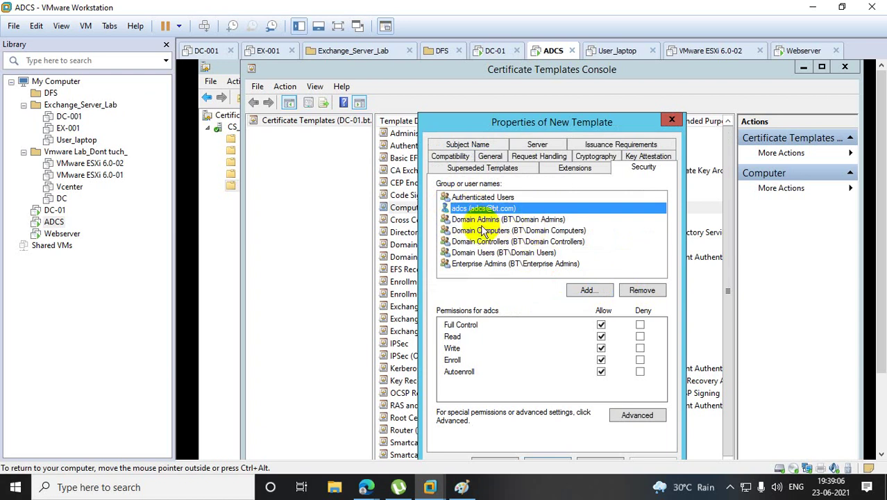
pyautogui.click(476, 230)
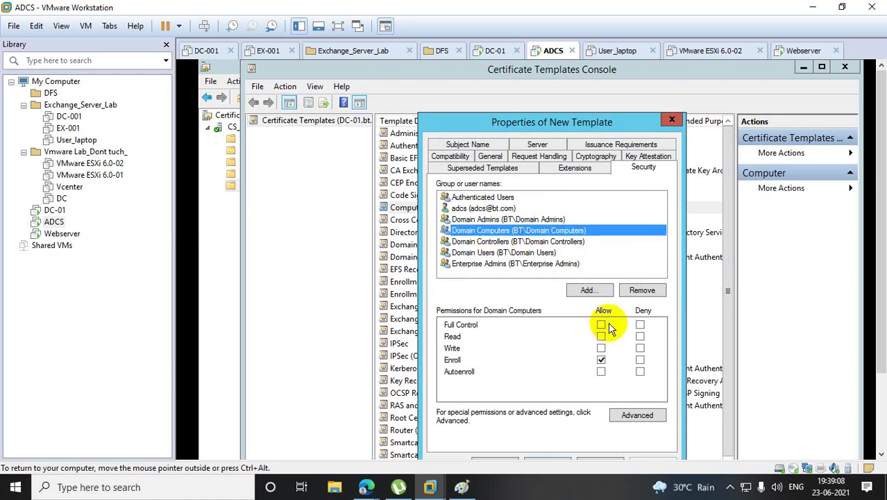
pyautogui.click(601, 325)
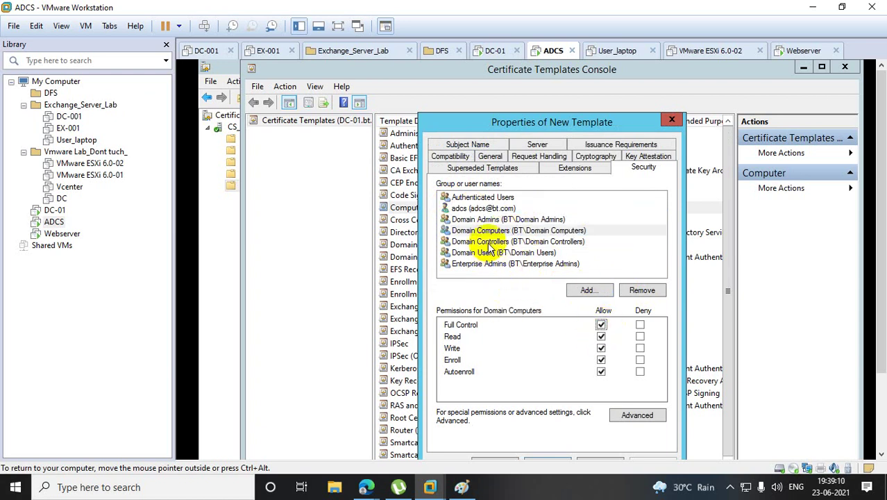
pyautogui.click(534, 242)
pyautogui.click(602, 325)
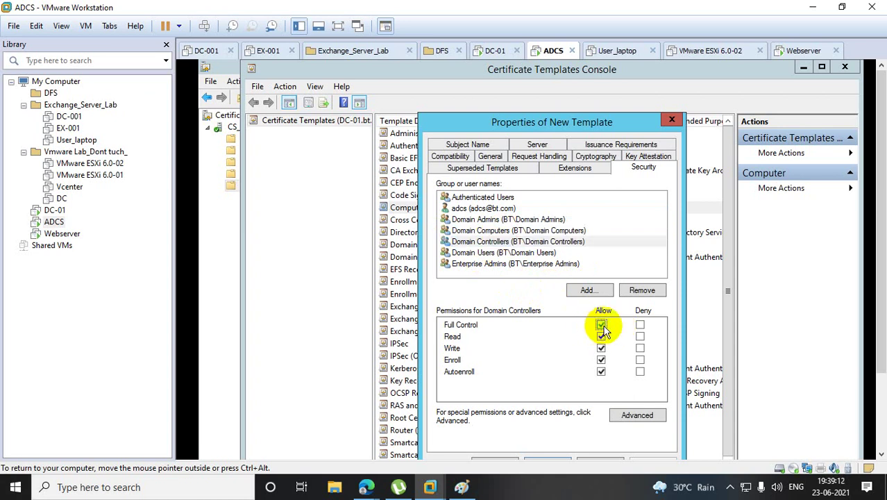
pyautogui.click(480, 253)
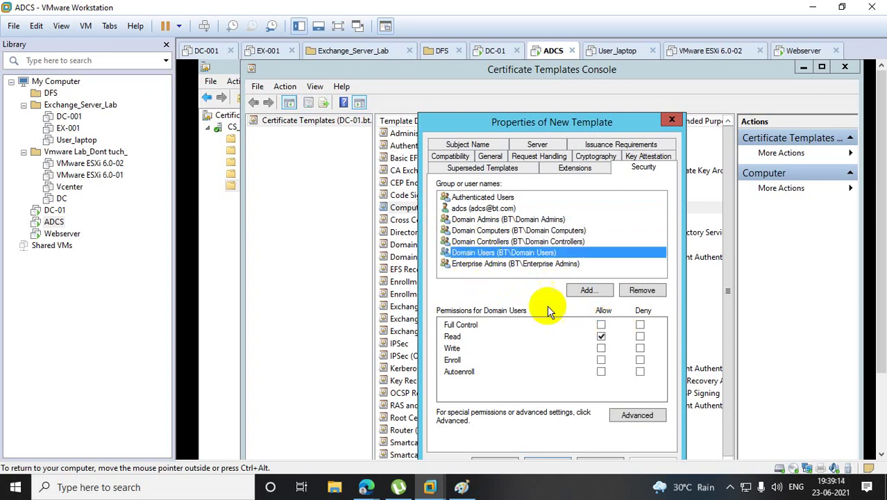
pyautogui.click(602, 325)
pyautogui.click(602, 326)
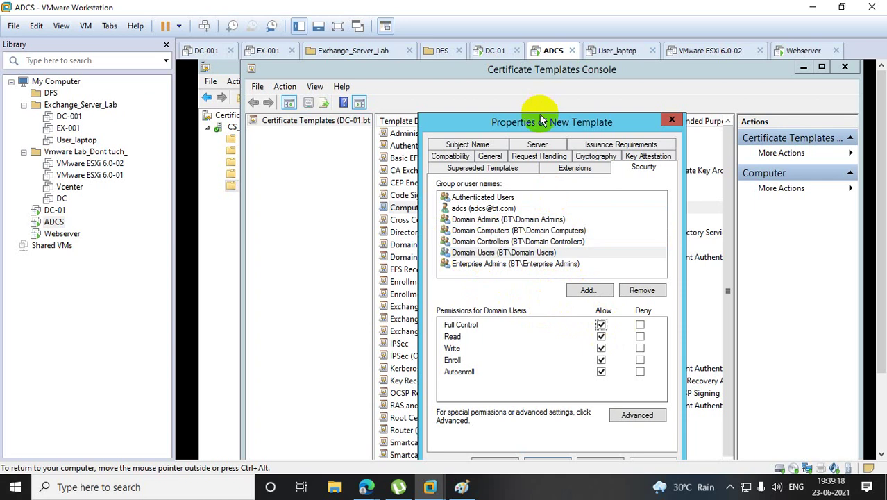
pyautogui.click(600, 431)
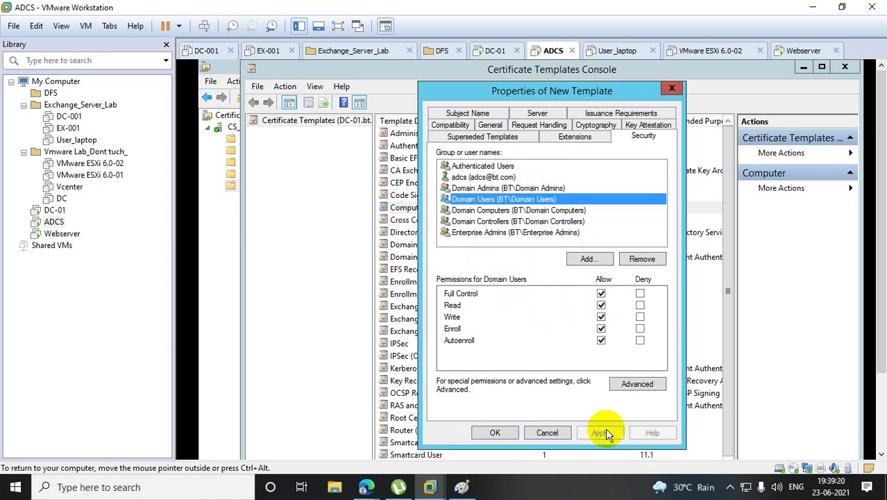
# On the General tab, enable 'Publish certificate in Active Directory' and 'Do not automatically reenroll if a duplicate certificate exists'.
pyautogui.click(488, 127)
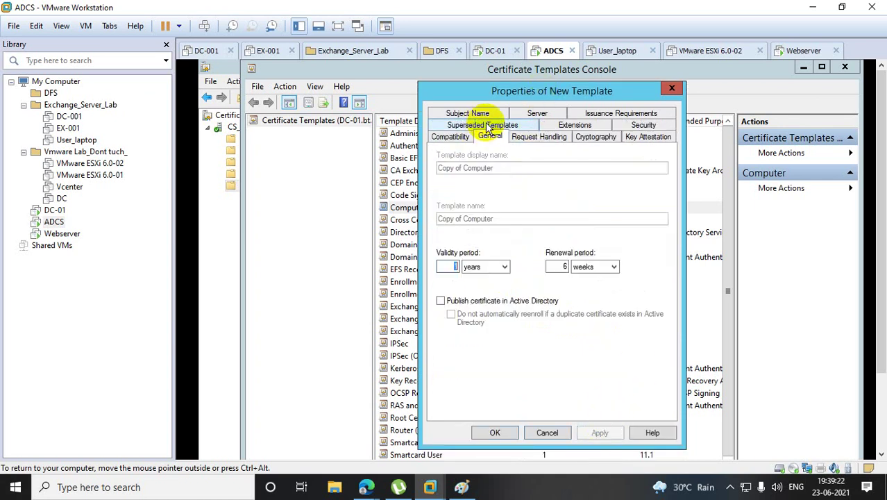
pyautogui.click(440, 301)
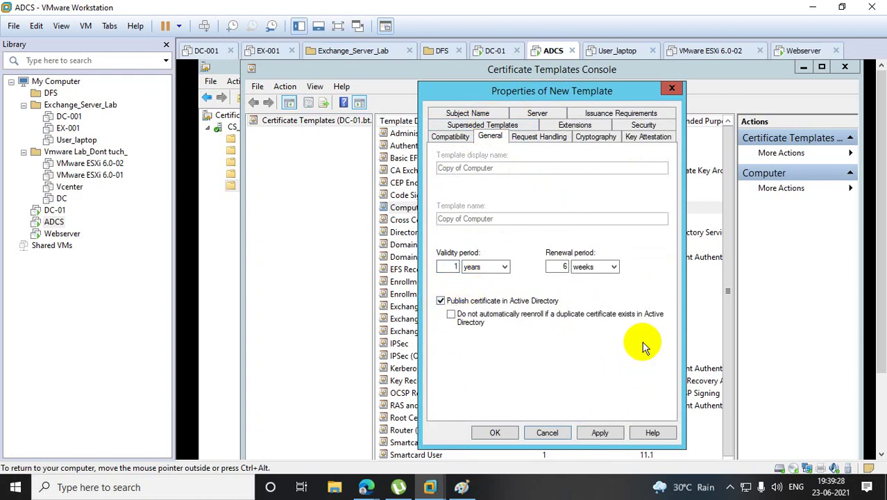
pyautogui.click(451, 314)
# Review the template's Subject Name, Extensions and Server settings, checking Subject Name again.
pyautogui.click(484, 114)
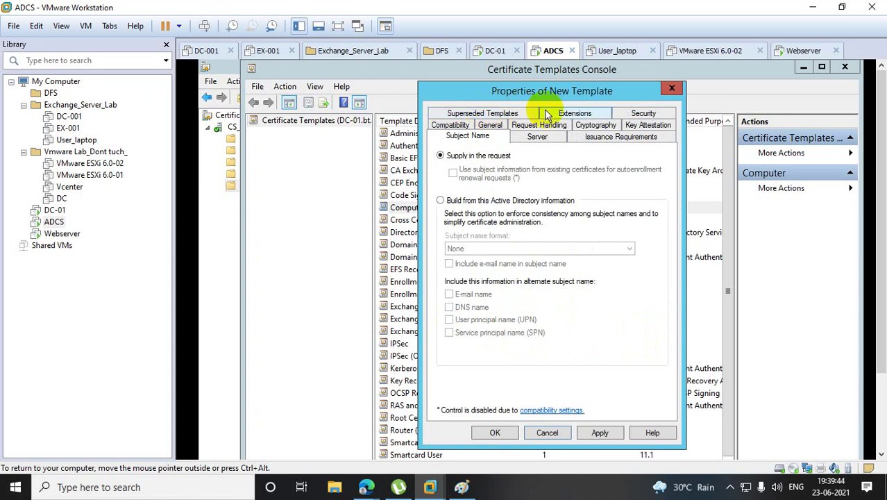
pyautogui.click(573, 114)
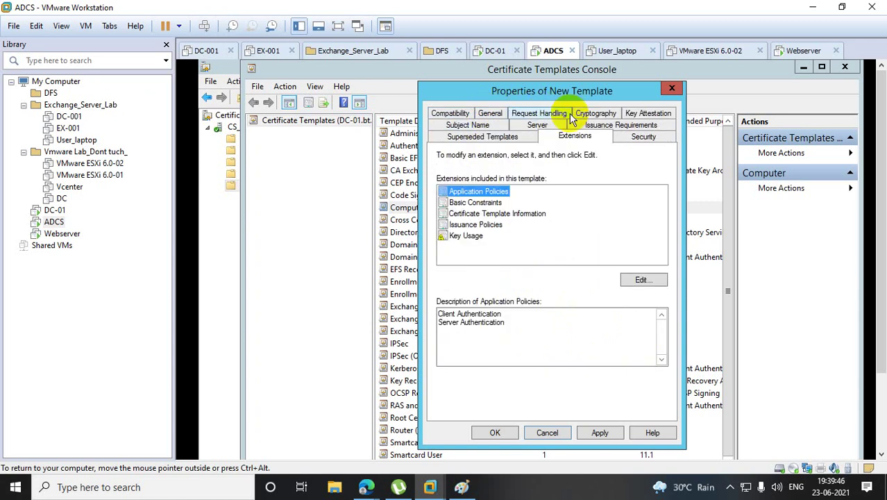
pyautogui.click(484, 321)
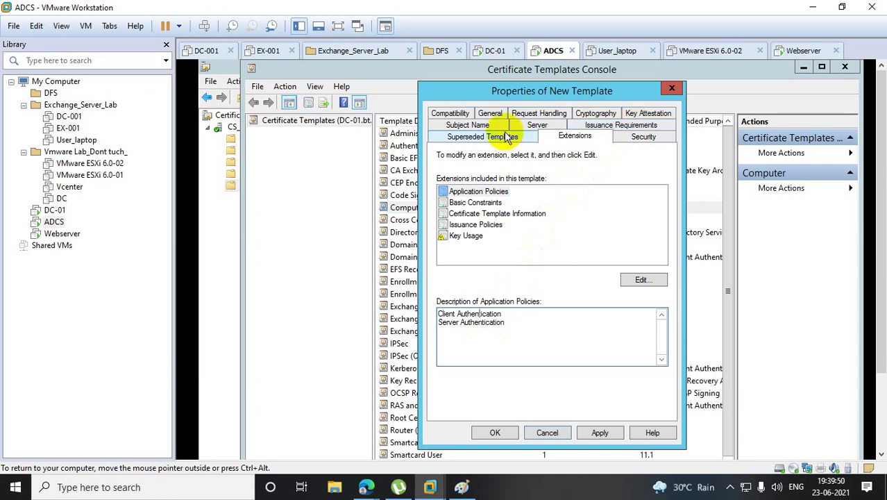
pyautogui.click(536, 125)
pyautogui.click(471, 138)
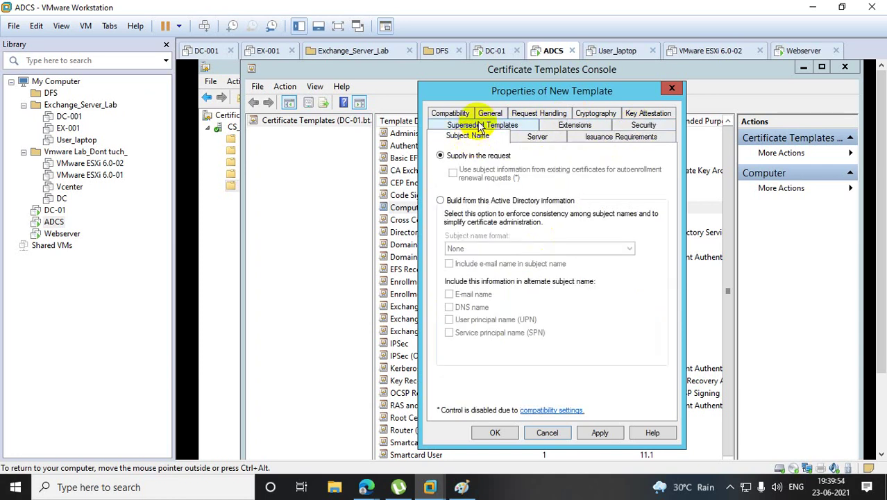
# Review Superseded Templates, Key Attestation, Cryptography, Compatibility and General, ending on Request Handling.
pyautogui.click(481, 124)
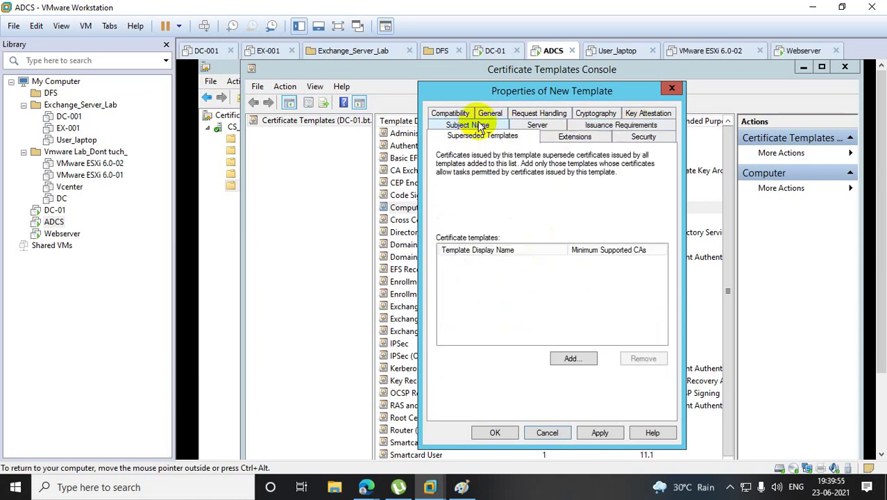
pyautogui.click(646, 115)
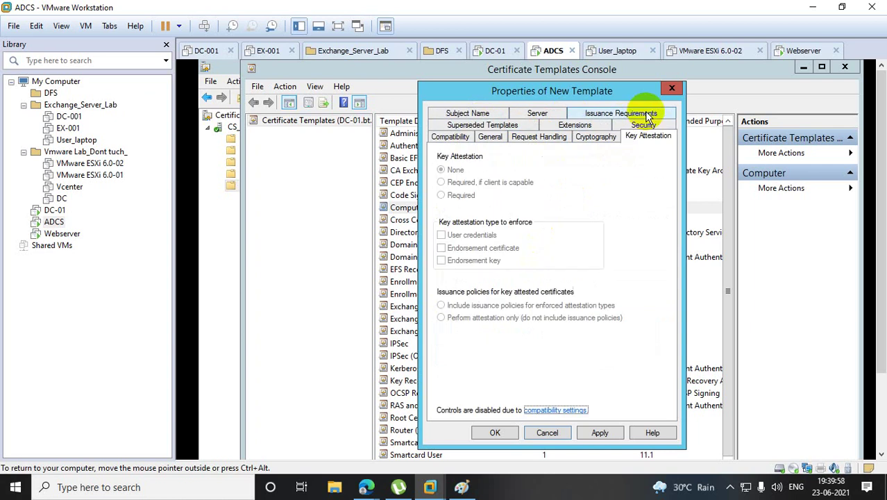
pyautogui.click(601, 138)
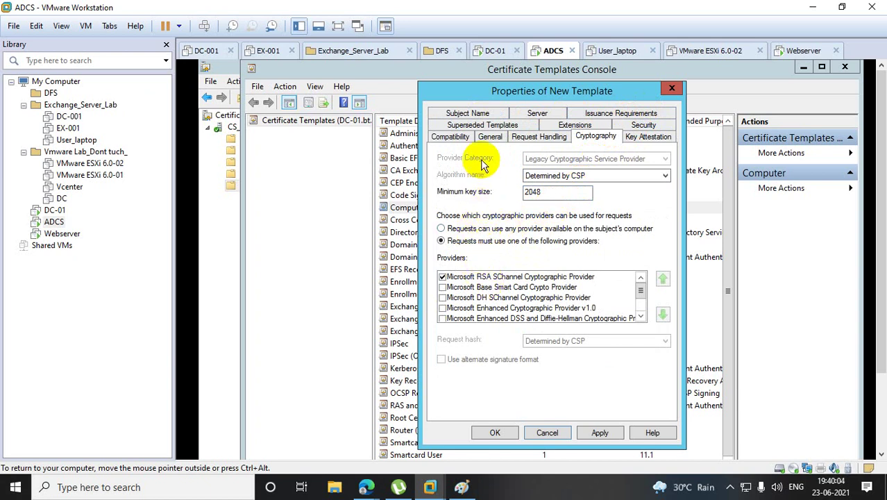
pyautogui.click(443, 136)
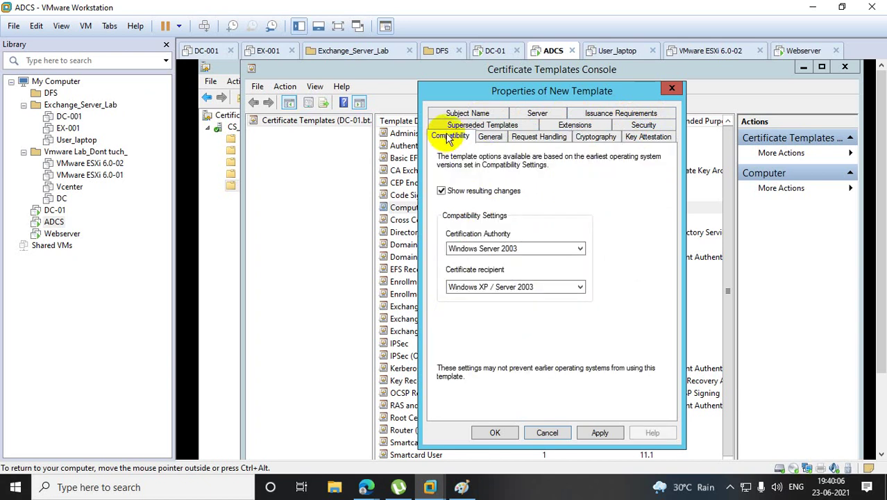
pyautogui.click(491, 137)
pyautogui.click(534, 138)
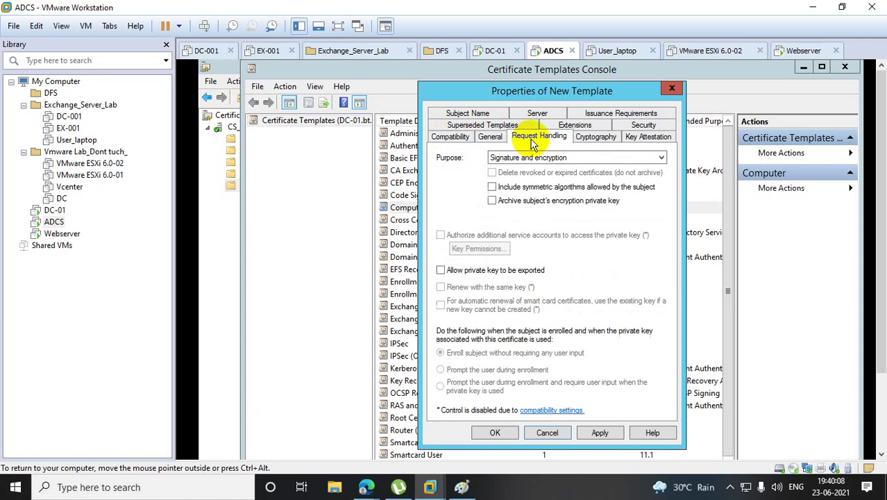
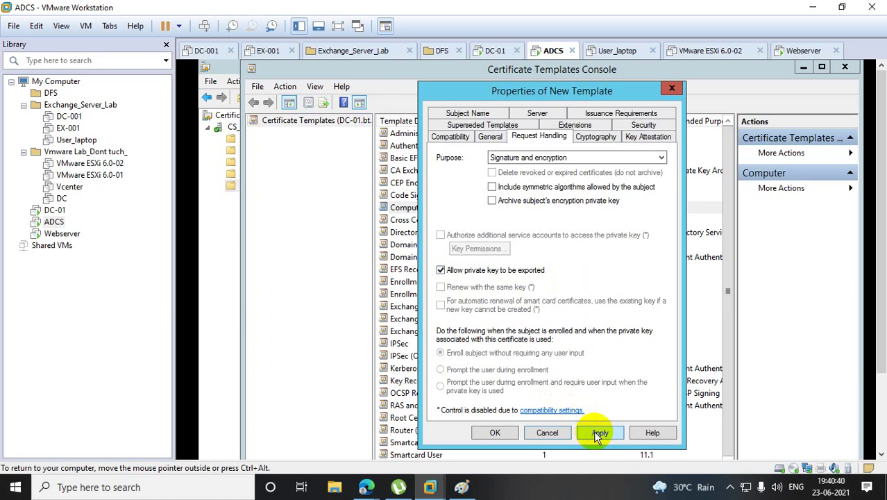
# Save the Copy of Computer template after reviewing its tabs, then switch to the DC-01 machine.
pyautogui.click(464, 113)
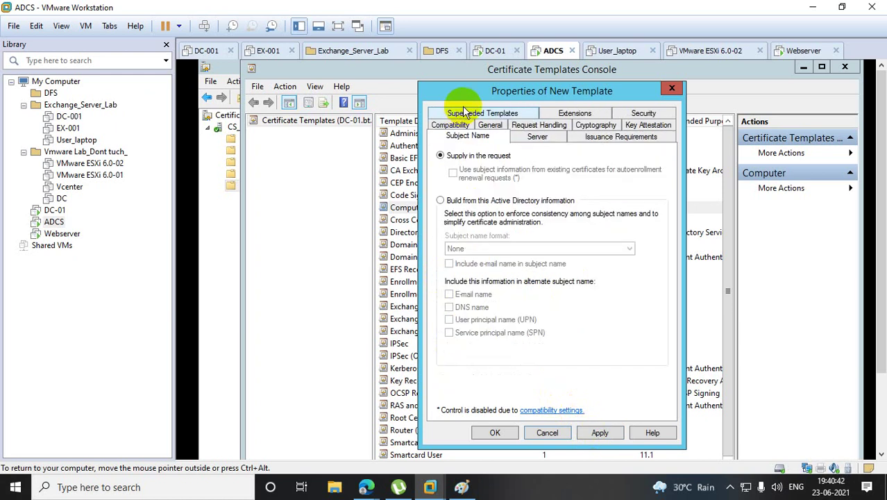
pyautogui.click(480, 128)
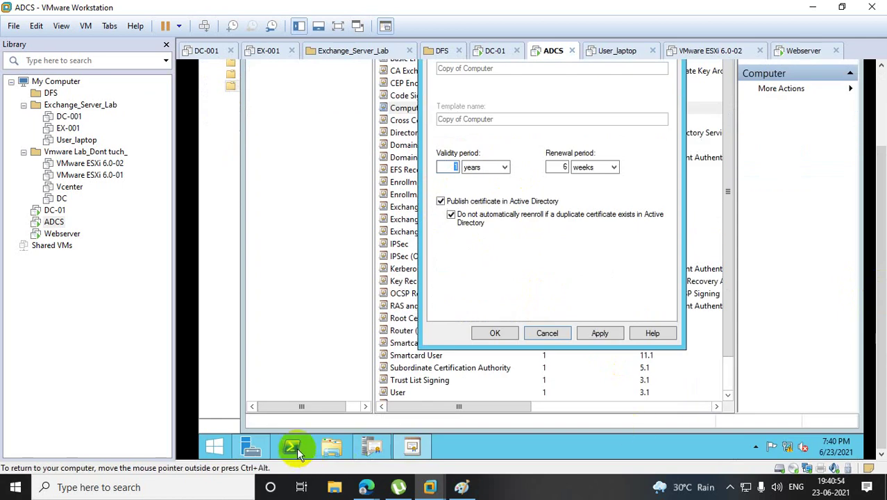
pyautogui.click(294, 447)
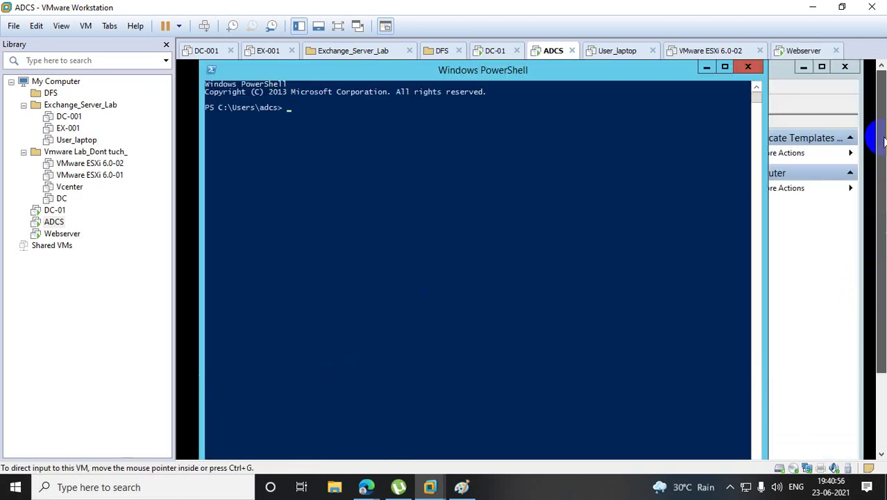
pyautogui.click(708, 70)
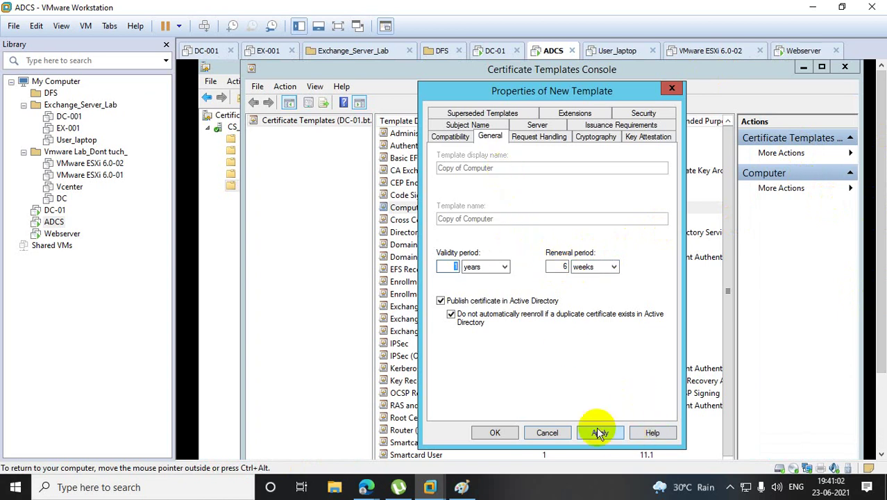
pyautogui.click(507, 431)
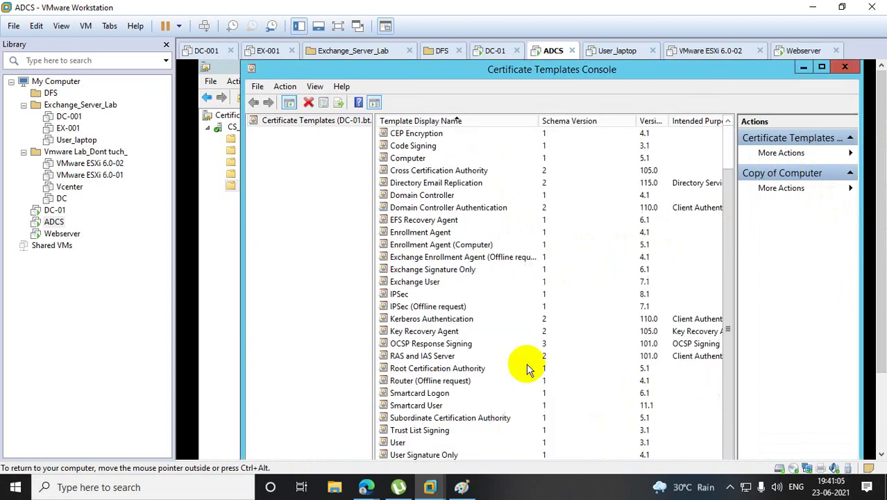
pyautogui.click(56, 210)
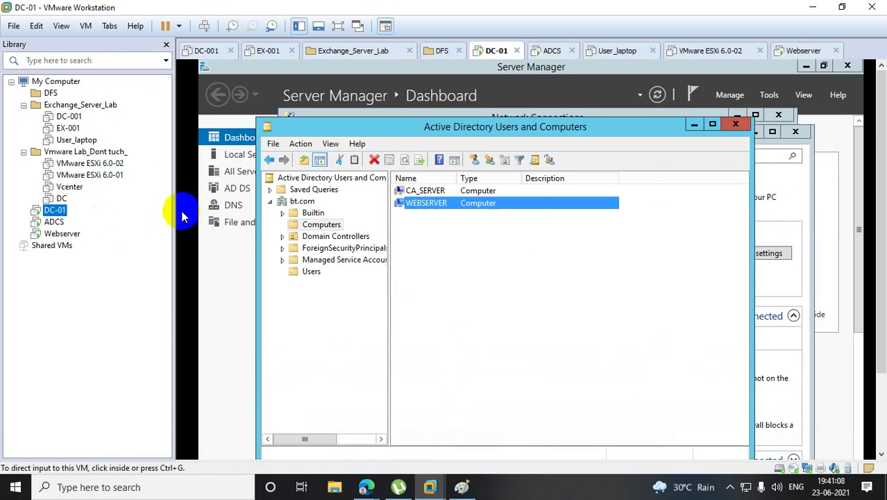
# Check the adcs account's Member Of groups, including Enterprise Admins, on DC-01, then return to ADCS.
pyautogui.click(309, 272)
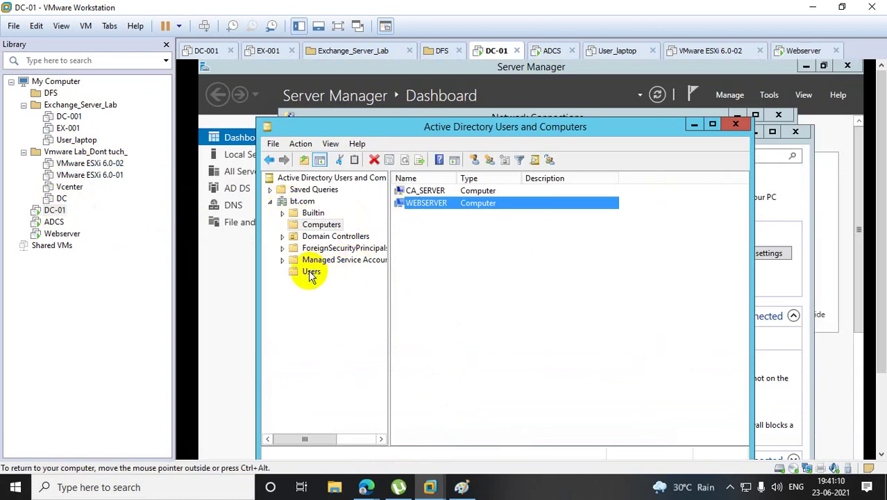
pyautogui.doubleClick(413, 191)
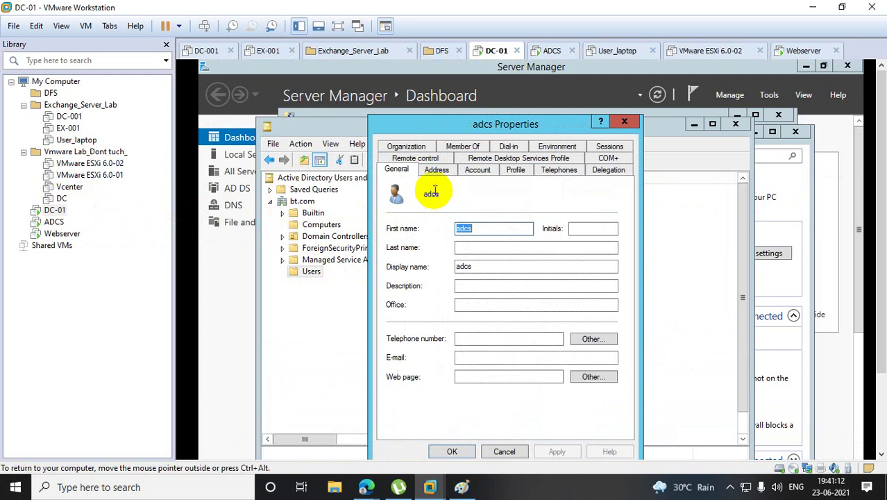
pyautogui.click(461, 146)
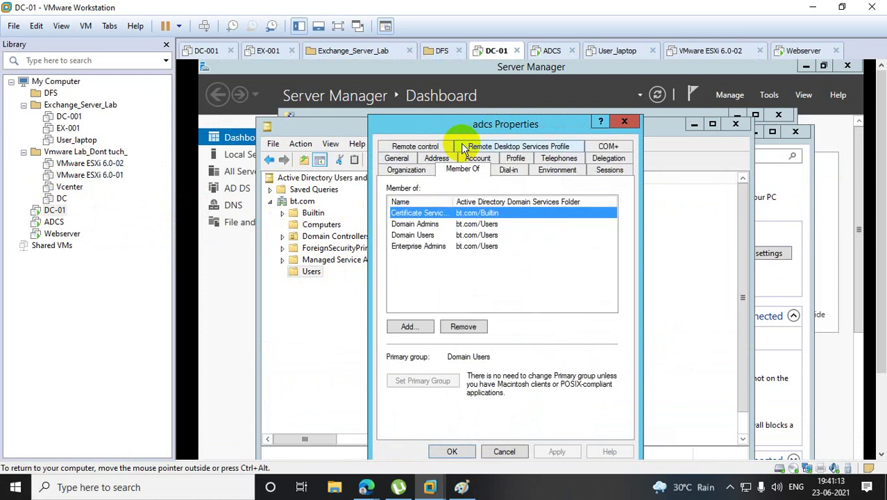
pyautogui.click(430, 251)
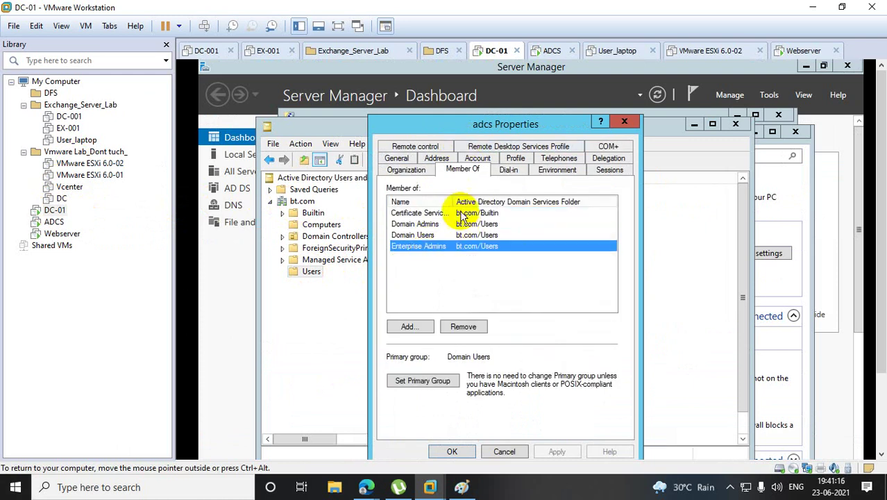
pyautogui.moveTo(455, 202); pyautogui.dragTo(539, 200)
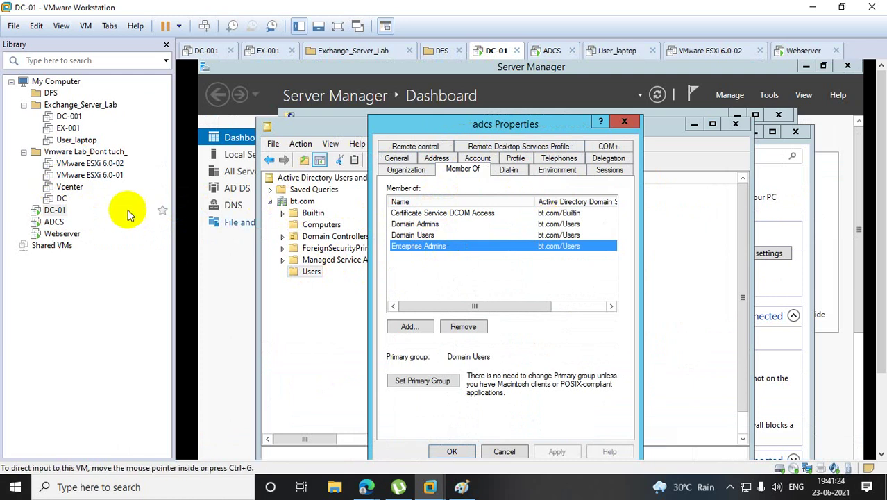
pyautogui.click(54, 223)
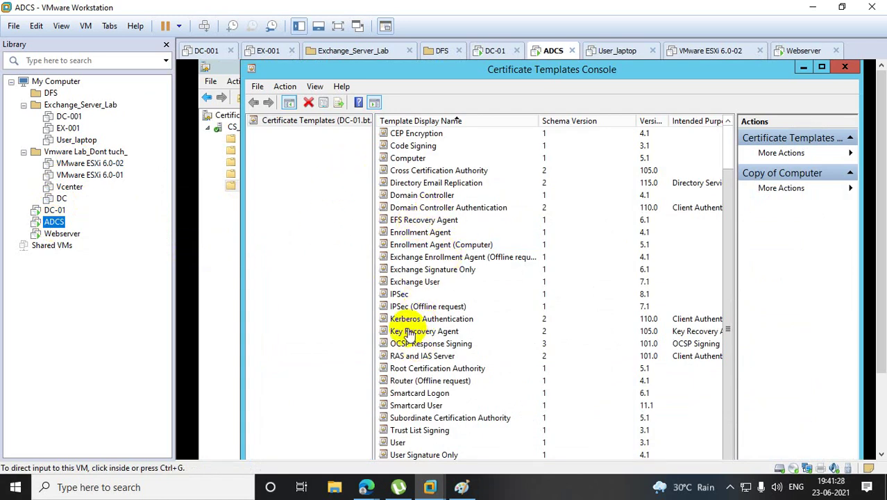
# Duplicate the Web Server certificate template as a new template.
pyautogui.click(399, 193)
pyautogui.click(435, 211)
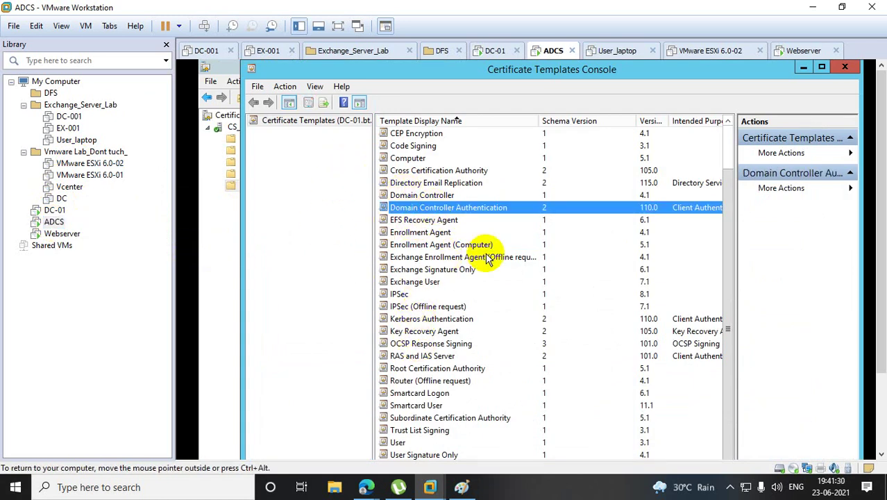
pyautogui.press('w')
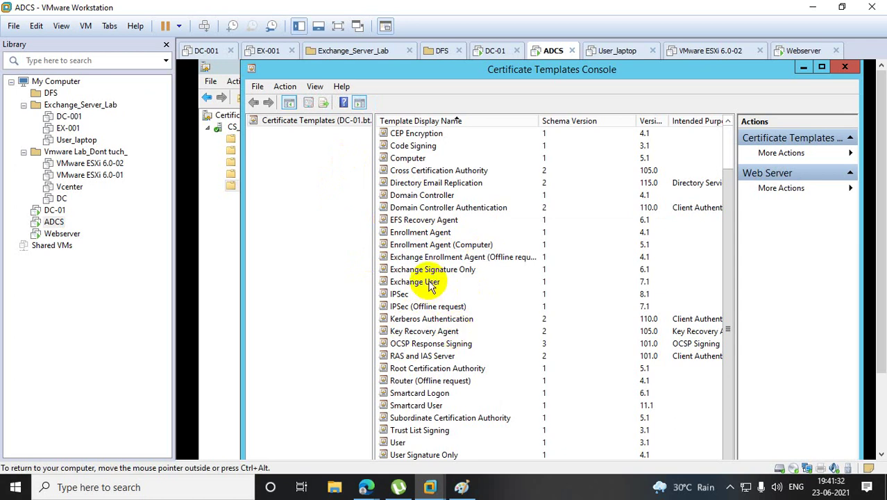
pyautogui.moveTo(729, 220); pyautogui.dragTo(732, 139)
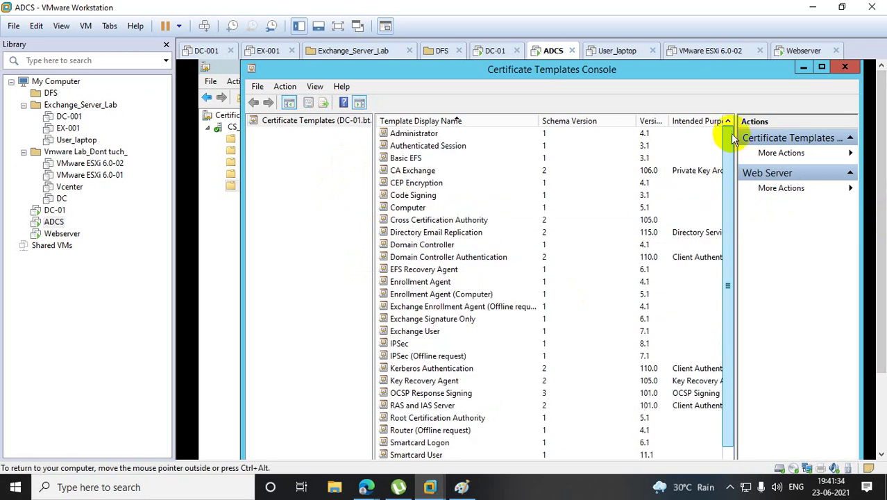
pyautogui.click(448, 145)
pyautogui.press('w')
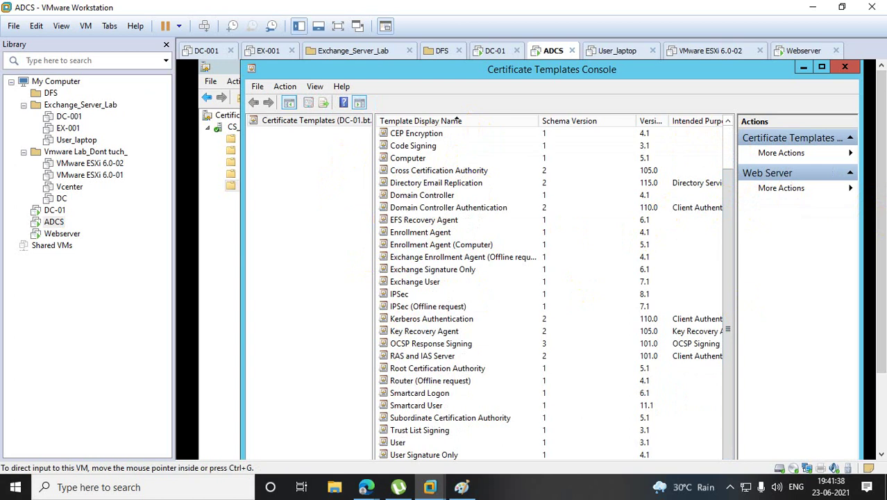
pyautogui.scroll(-3, 880, 222)
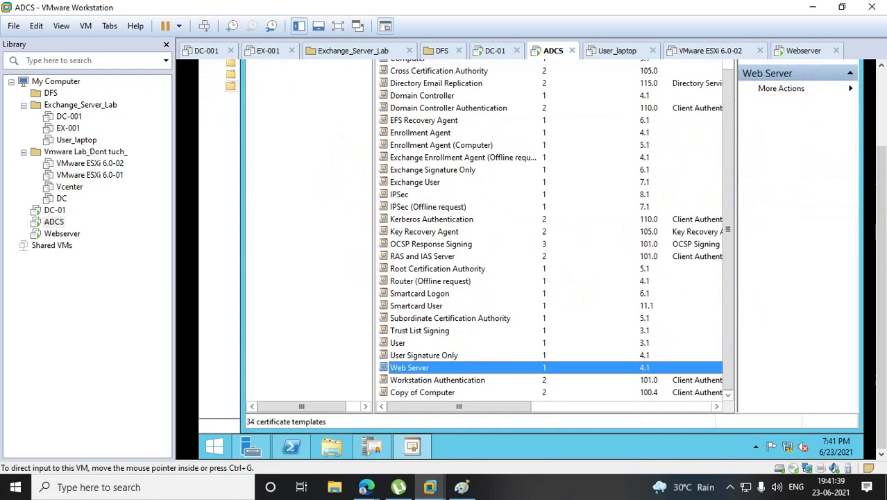
pyautogui.rightClick(418, 367)
pyautogui.click(457, 340)
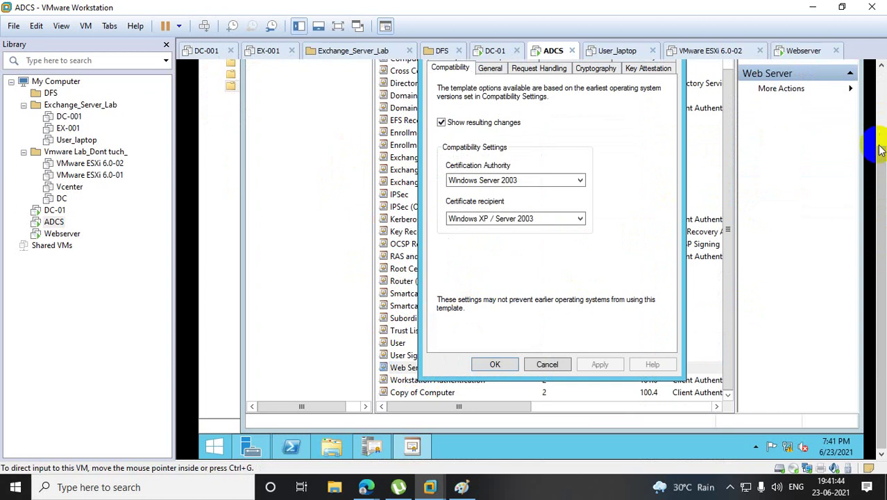
# Rename the new template's display name to 'Webo'.
pyautogui.scroll(3, 876, 243)
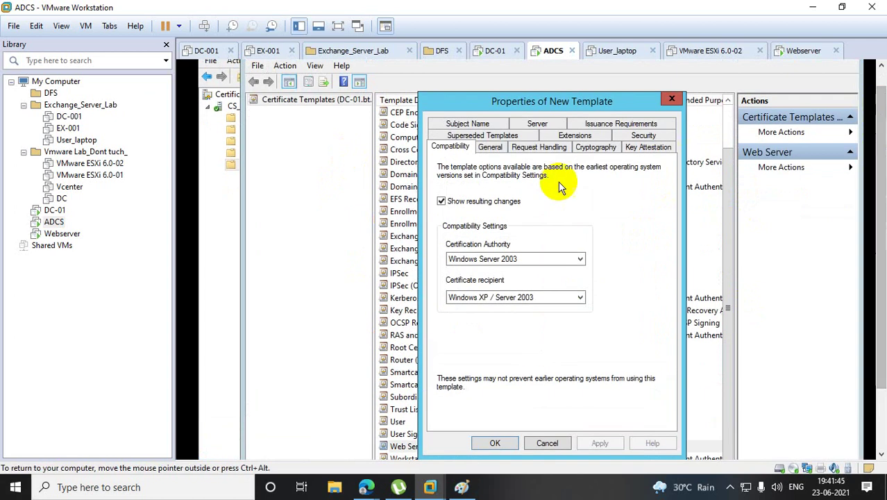
pyautogui.click(489, 147)
pyautogui.click(465, 179)
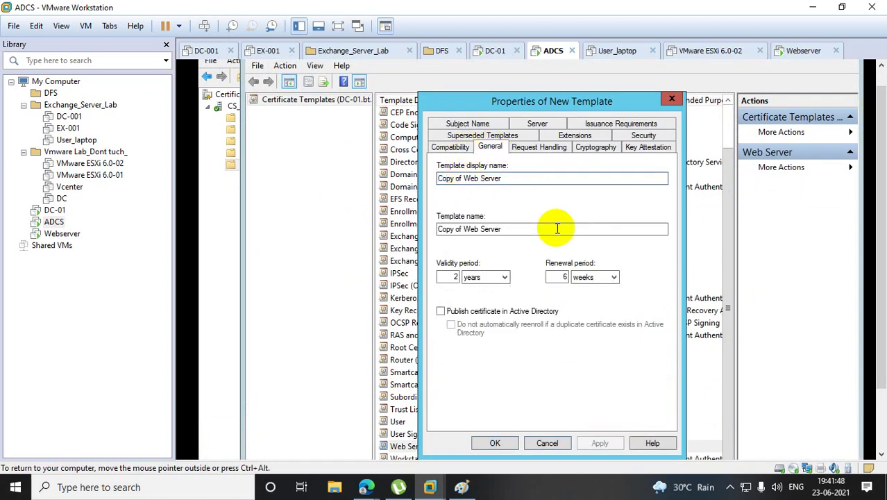
pyautogui.press('BackSpace')
pyautogui.press('BackSpace')
pyautogui.press('BackSpace')
pyautogui.press('BackSpace')
pyautogui.press('BackSpace')
pyautogui.press('BackSpace')
pyautogui.press('BackSpace')
pyautogui.press('BackSpace')
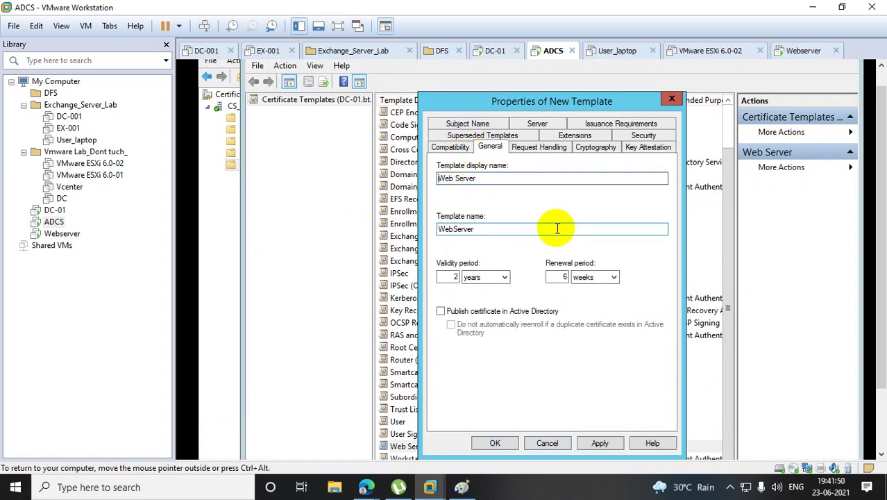
pyautogui.press('Delete')
pyautogui.press('Delete')
pyautogui.press('Delete')
pyautogui.press('Delete')
pyautogui.press('Delete')
pyautogui.press('Delete')
pyautogui.press('Delete')
pyautogui.press('Delete')
pyautogui.press('Delete')
pyautogui.press('Delete')
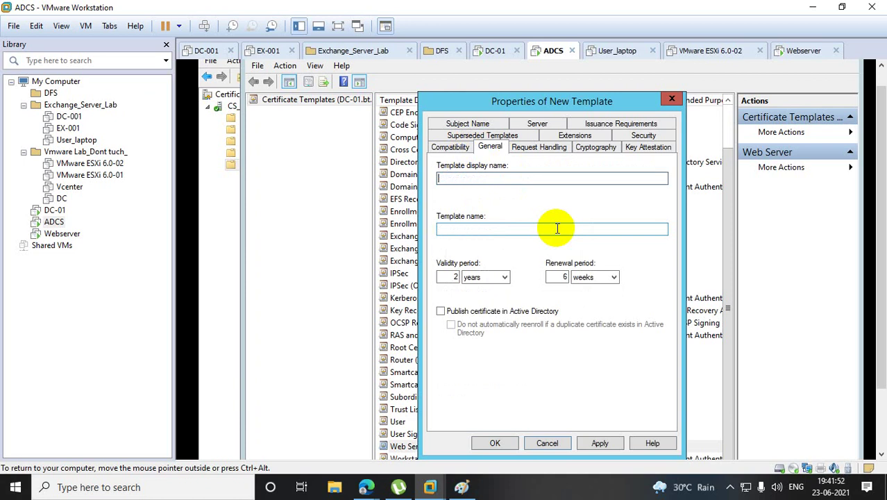
pyautogui.write('Webo')
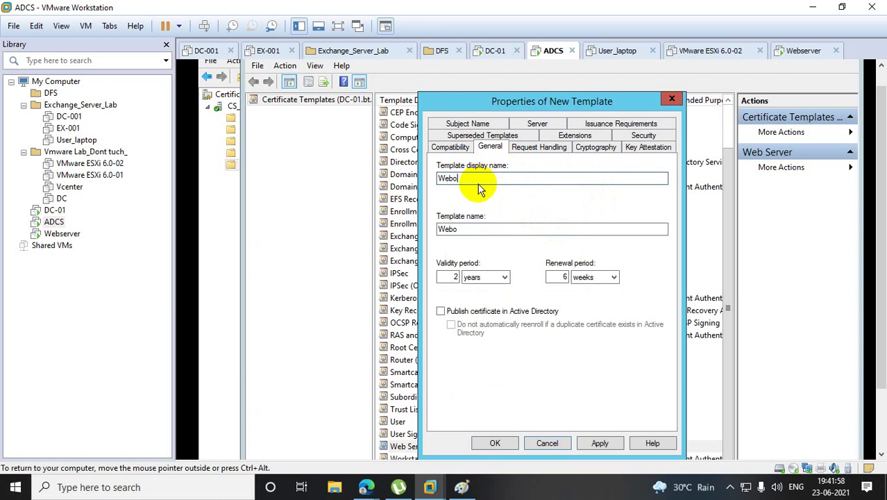
# Enable Publish in Active Directory, Do not reenroll, and Allow private key export for Webo.
pyautogui.click(440, 311)
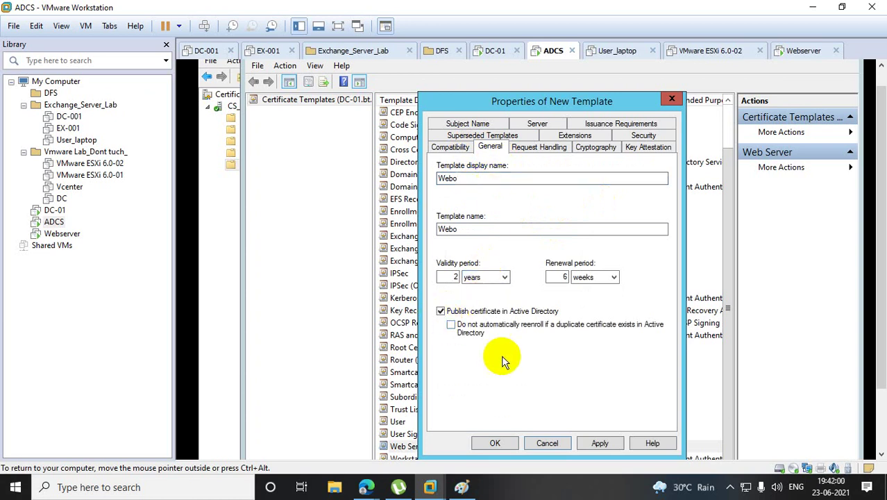
pyautogui.click(451, 324)
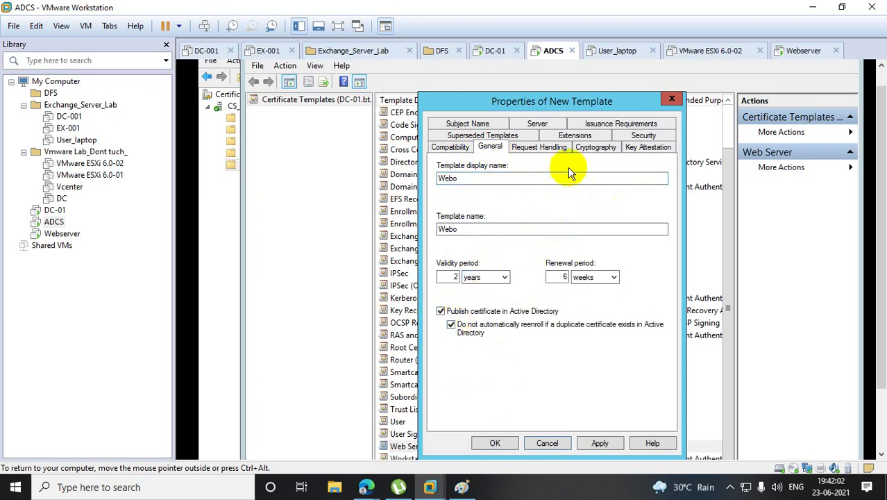
pyautogui.click(543, 148)
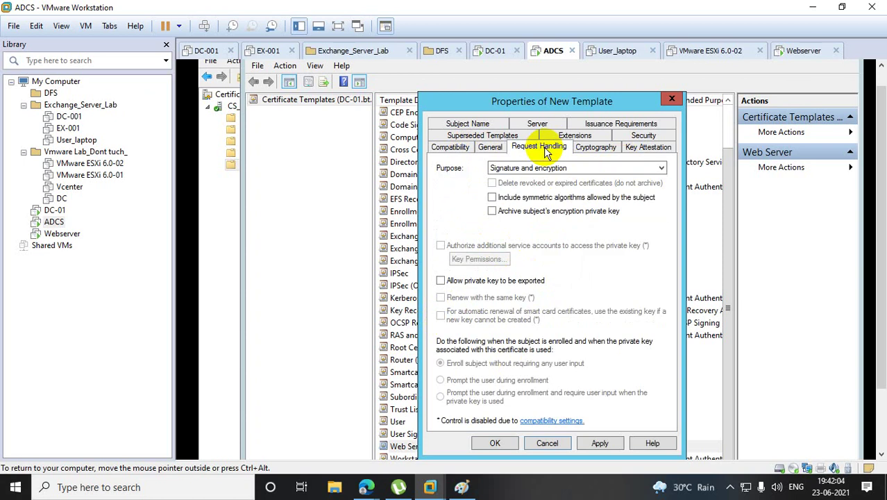
pyautogui.click(440, 280)
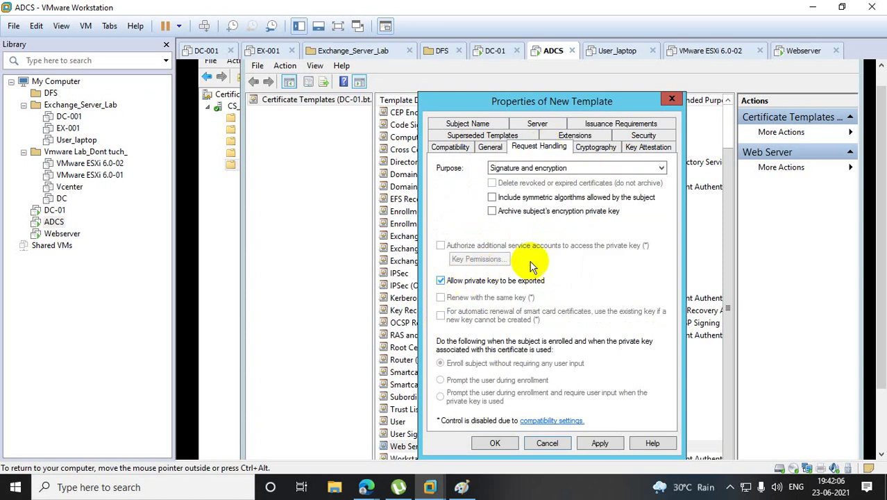
pyautogui.click(596, 148)
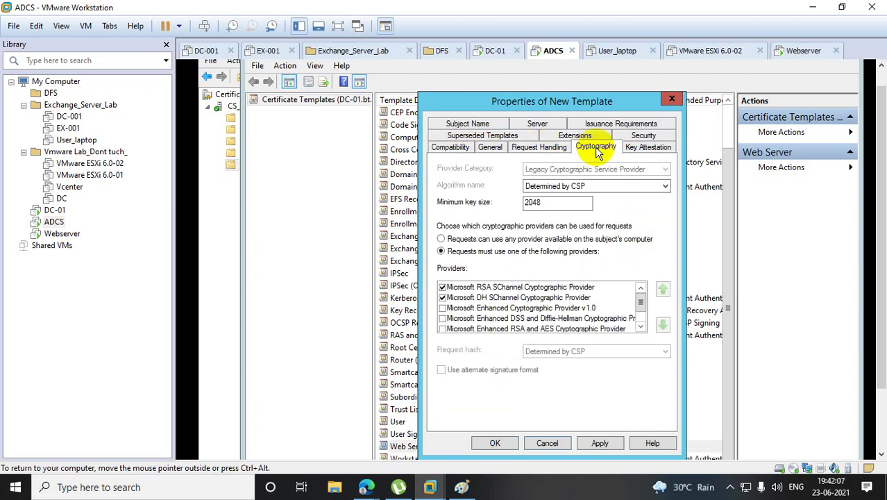
pyautogui.click(659, 154)
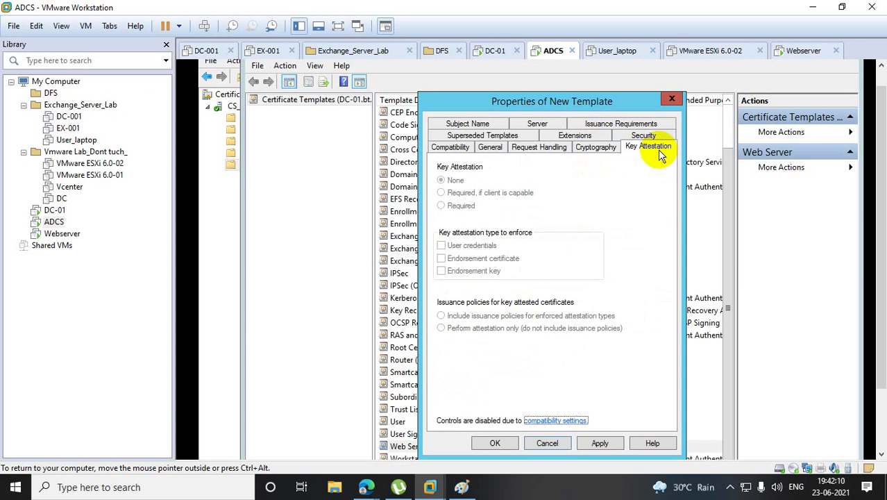
# Grant the adcs account Full Control on the Webo template's Security tab.
pyautogui.click(653, 136)
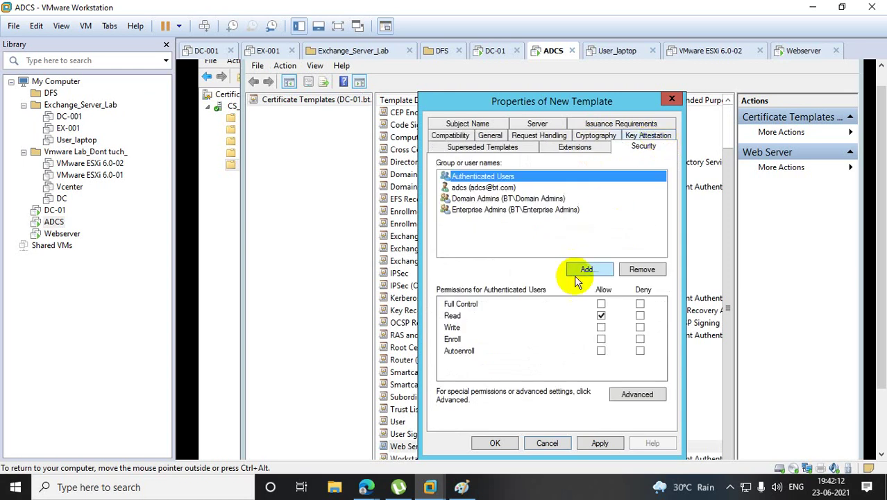
pyautogui.click(484, 188)
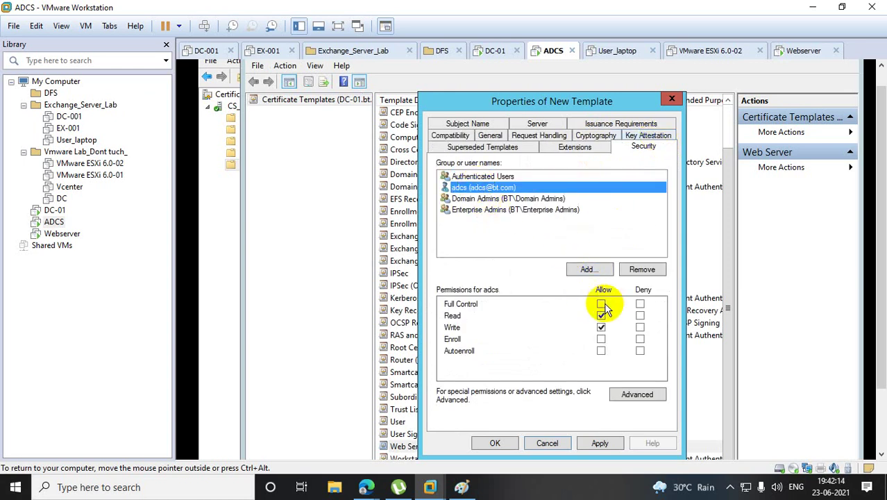
pyautogui.click(601, 304)
# Add Domain Computers, Domain Controllers and Domain Users to the template's security list.
pyautogui.click(589, 270)
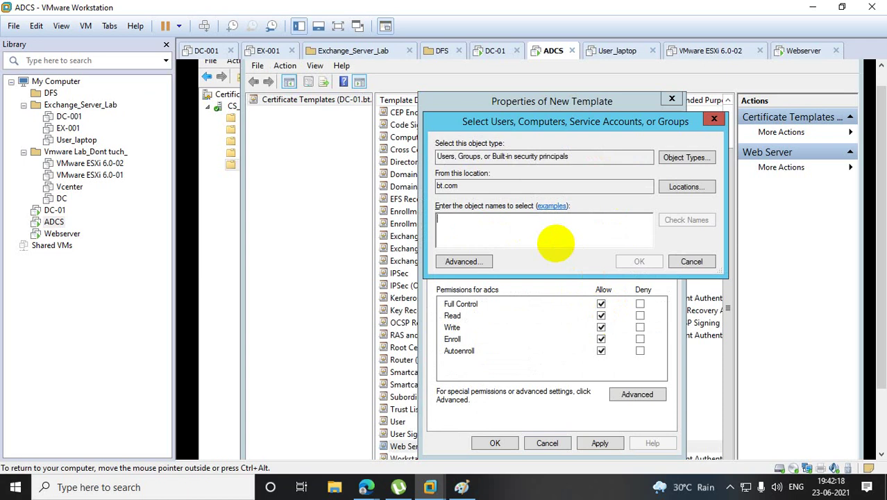
pyautogui.write('domain com')
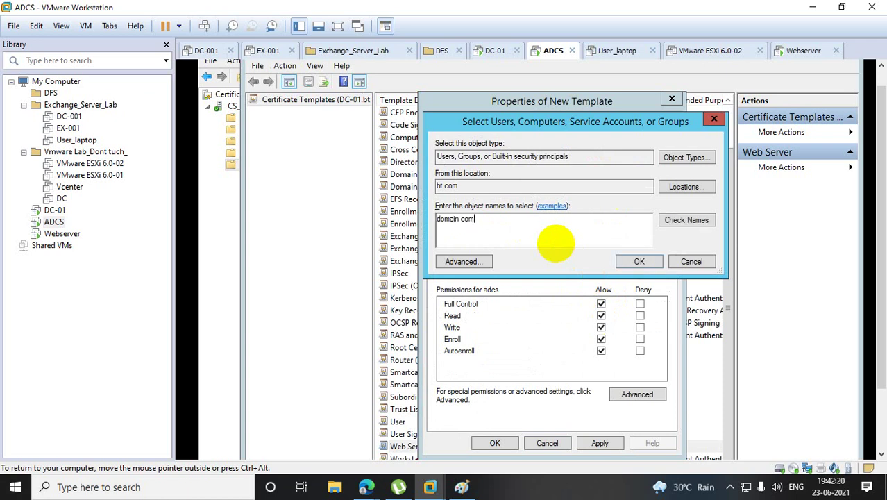
pyautogui.click(687, 220)
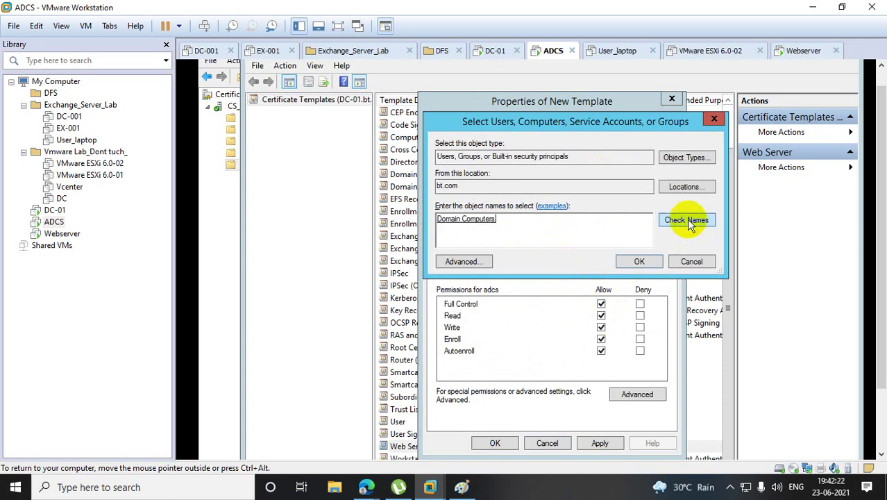
pyautogui.write(';do')
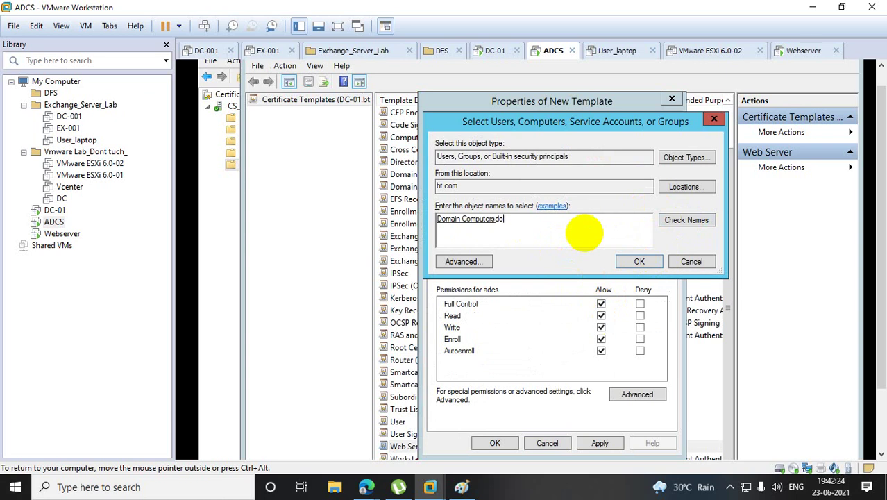
pyautogui.write('main')
pyautogui.write('con')
pyautogui.click(518, 220)
pyautogui.click(660, 222)
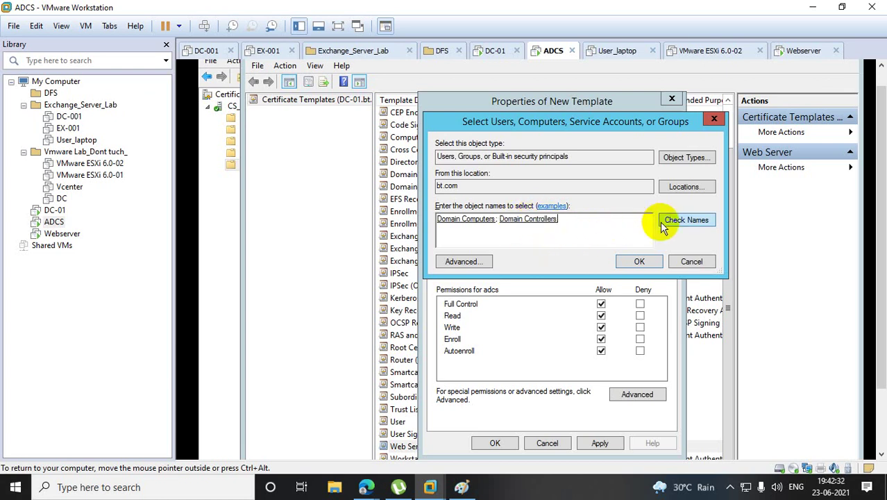
pyautogui.write('domain')
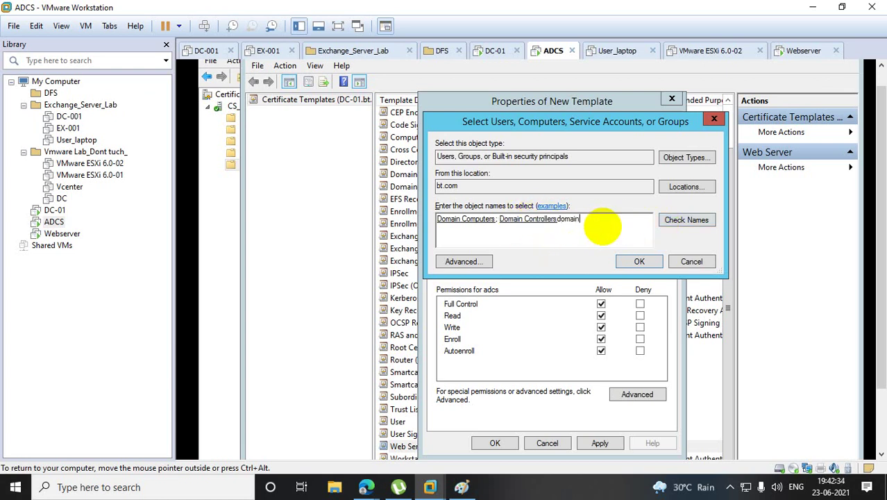
pyautogui.write(' use')
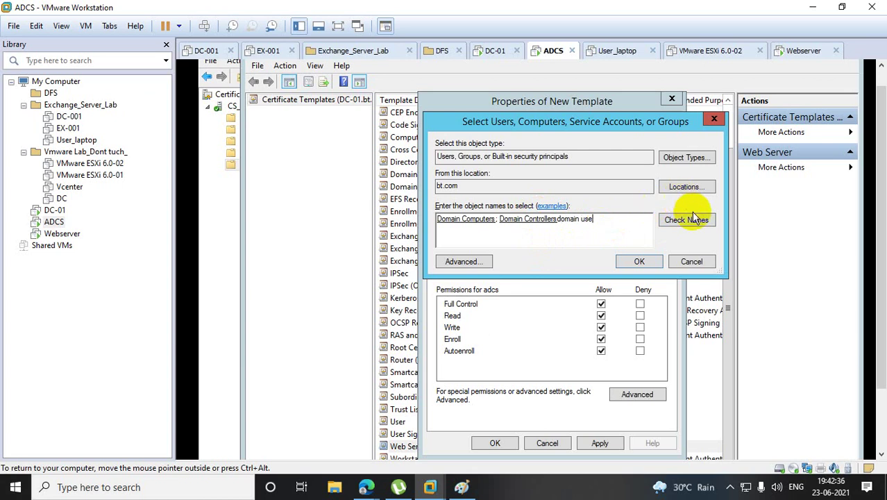
pyautogui.click(688, 218)
pyautogui.click(639, 260)
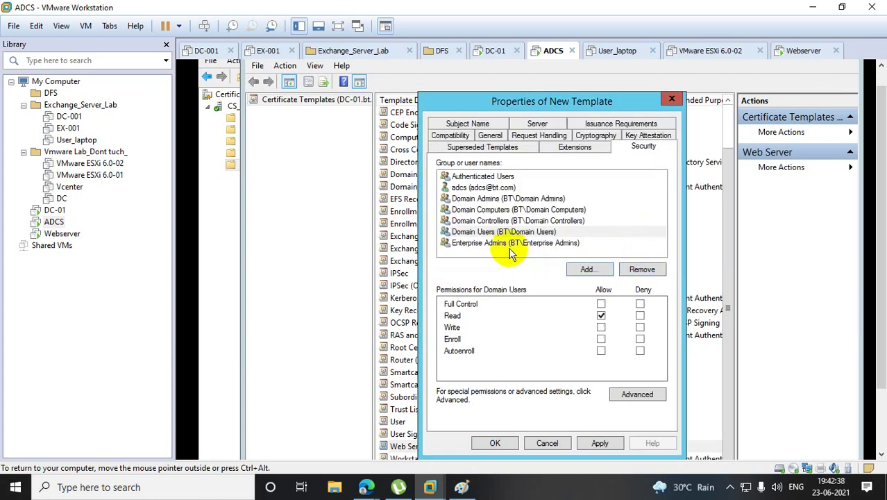
# Allow Full Control for Domain Computers, Domain Controllers and Domain Users.
pyautogui.click(507, 211)
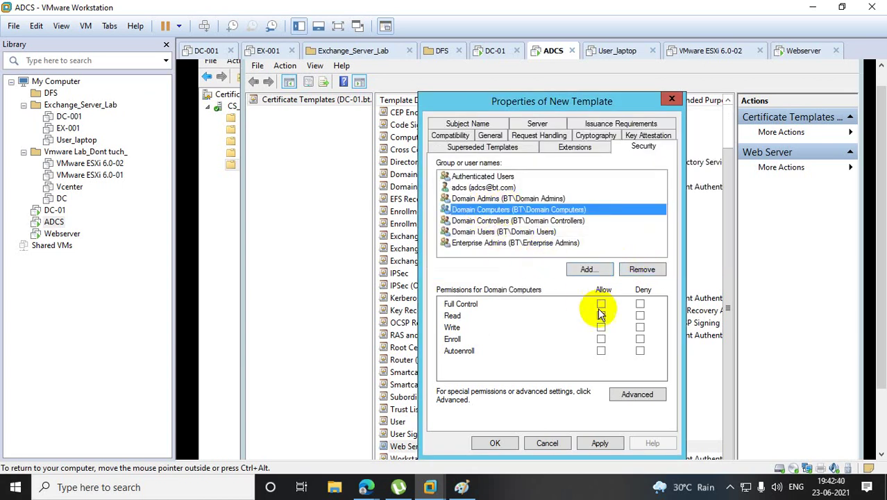
pyautogui.click(601, 305)
pyautogui.click(502, 221)
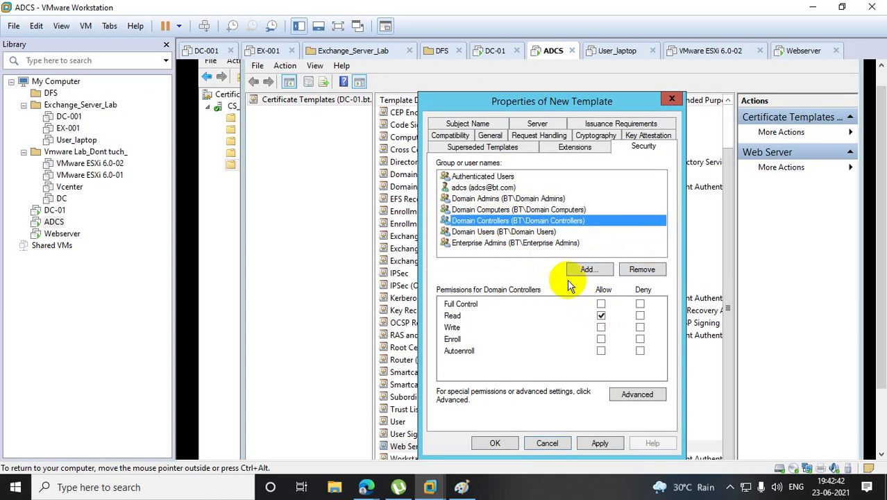
pyautogui.click(601, 305)
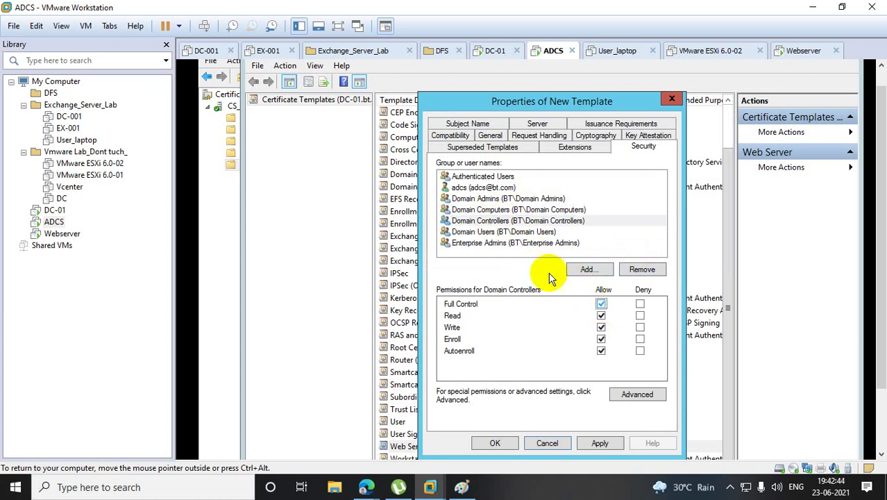
pyautogui.click(509, 232)
pyautogui.click(601, 305)
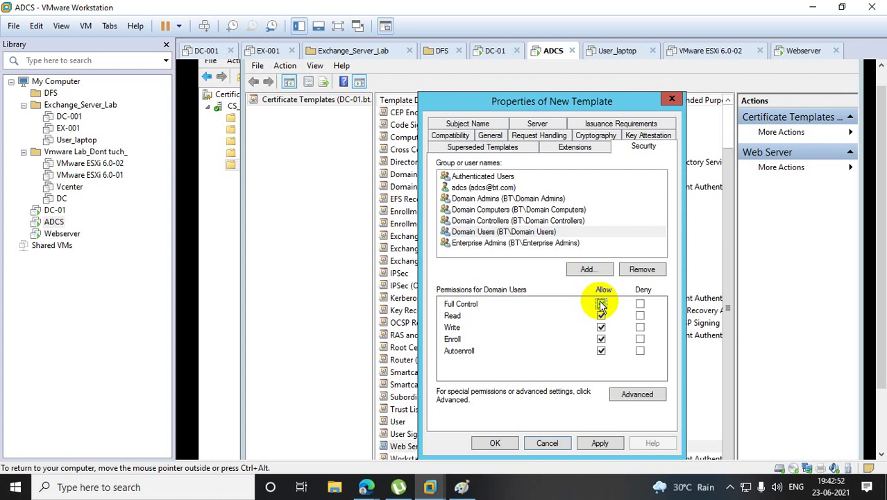
pyautogui.click(645, 137)
# Review Webo's Extensions, Request Handling, General, Cryptography and Subject Name tabs, then save with OK.
pyautogui.click(590, 137)
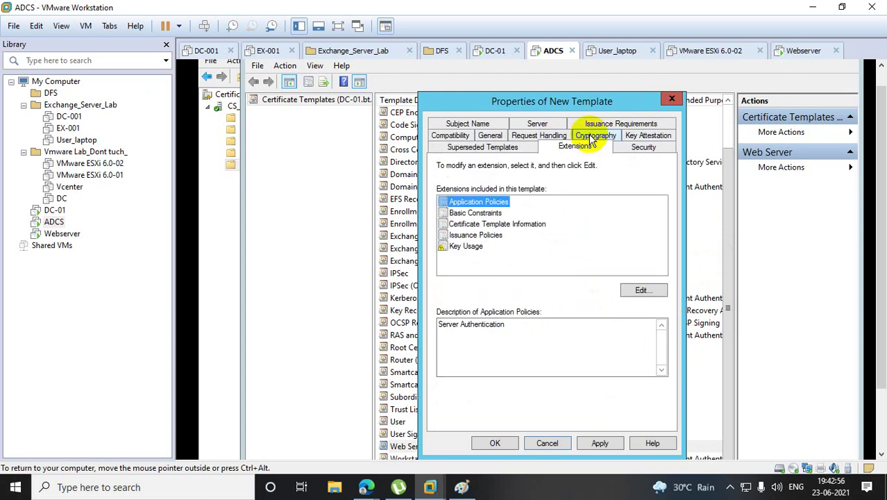
pyautogui.click(530, 139)
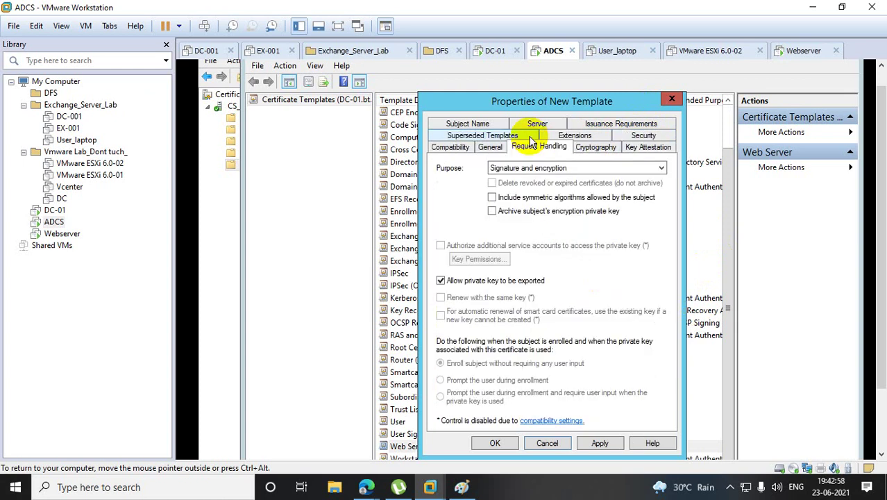
pyautogui.click(483, 136)
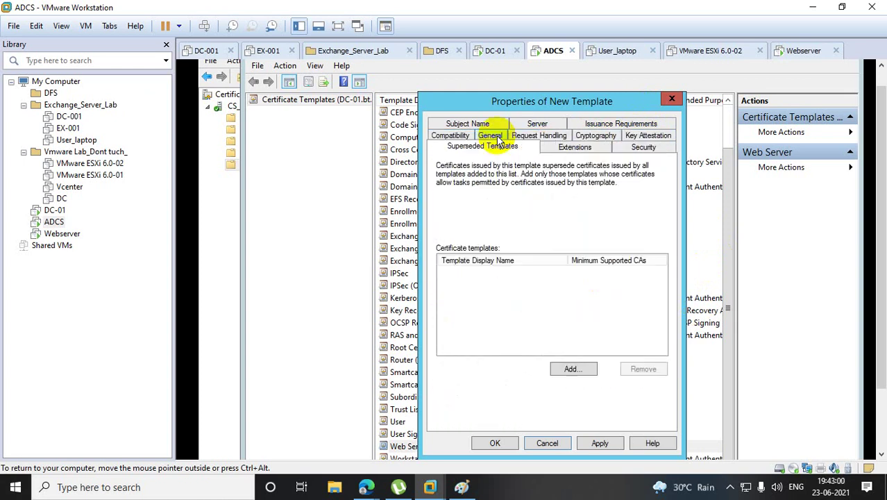
pyautogui.click(538, 125)
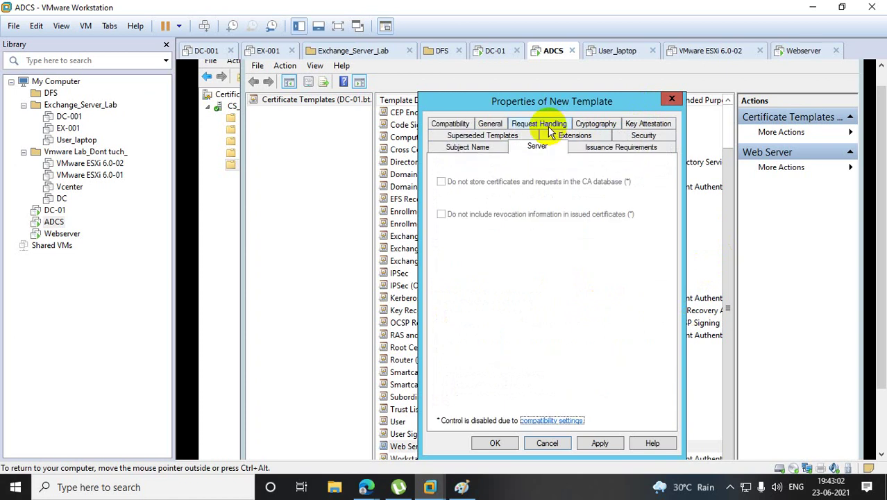
pyautogui.click(454, 125)
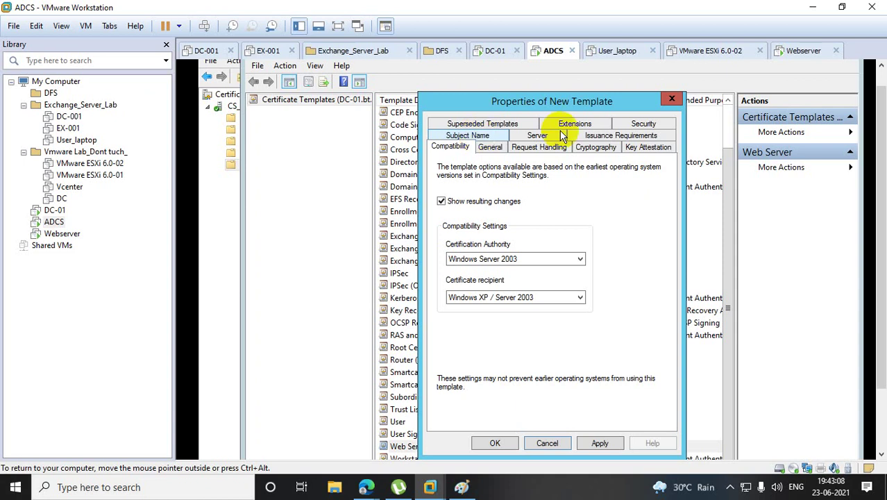
pyautogui.click(479, 135)
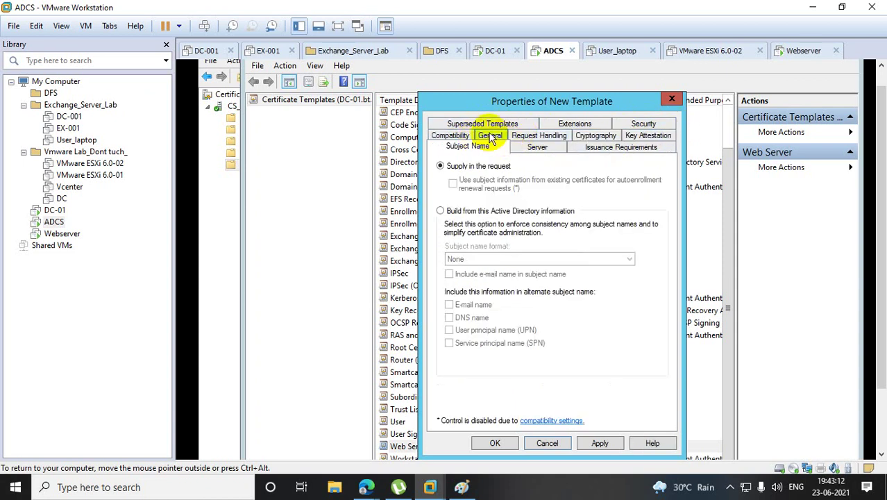
pyautogui.click(490, 136)
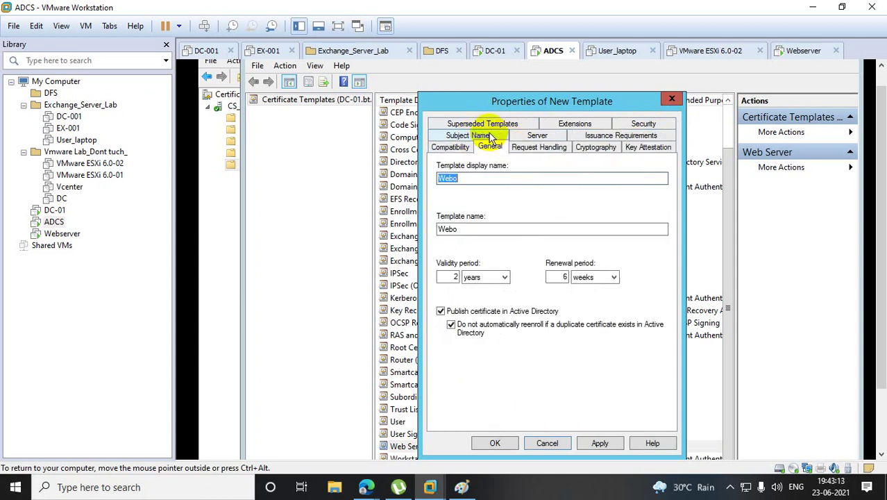
pyautogui.click(546, 147)
pyautogui.click(595, 148)
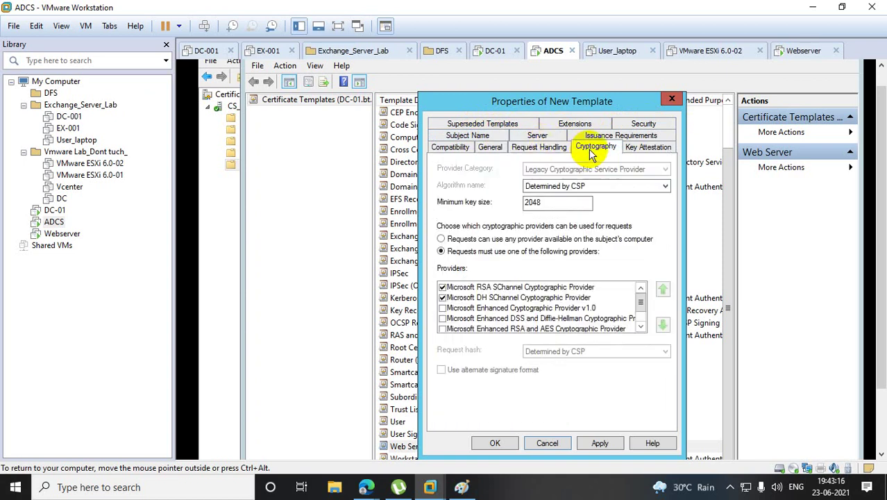
pyautogui.click(640, 151)
pyautogui.click(459, 135)
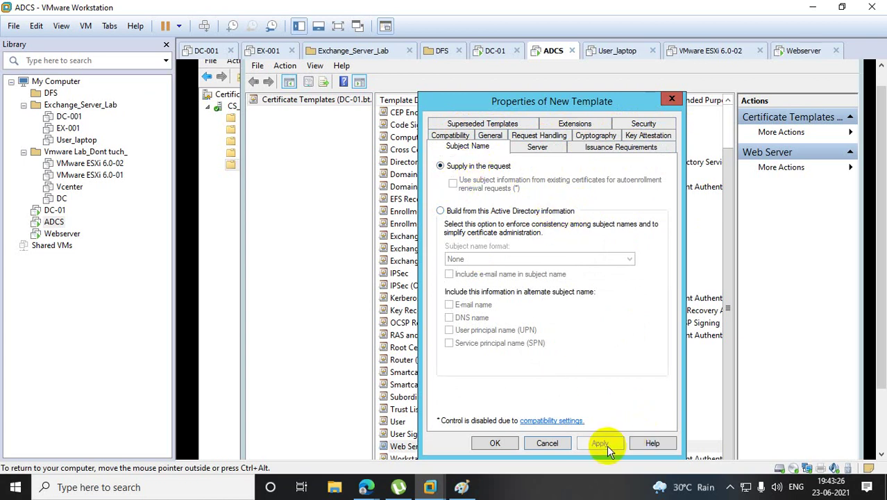
pyautogui.click(495, 443)
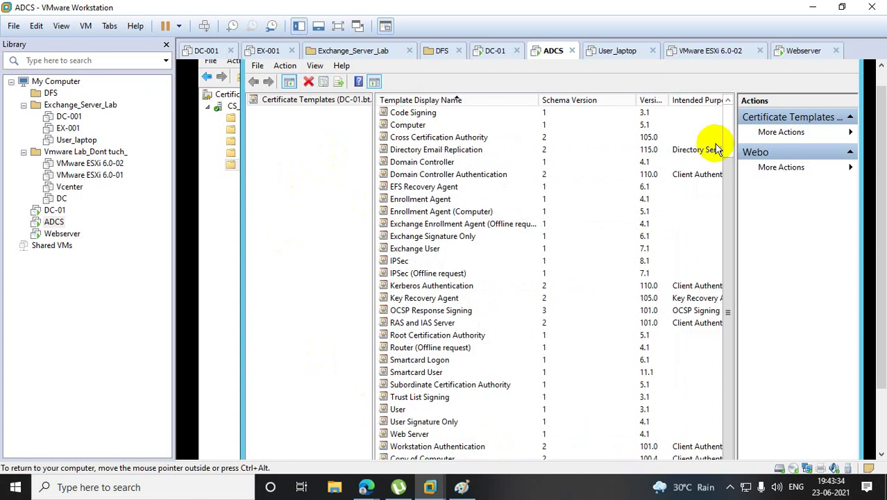
# Duplicate the Computer template and set both its template name and display name to 'Comp'.
pyautogui.rightClick(431, 126)
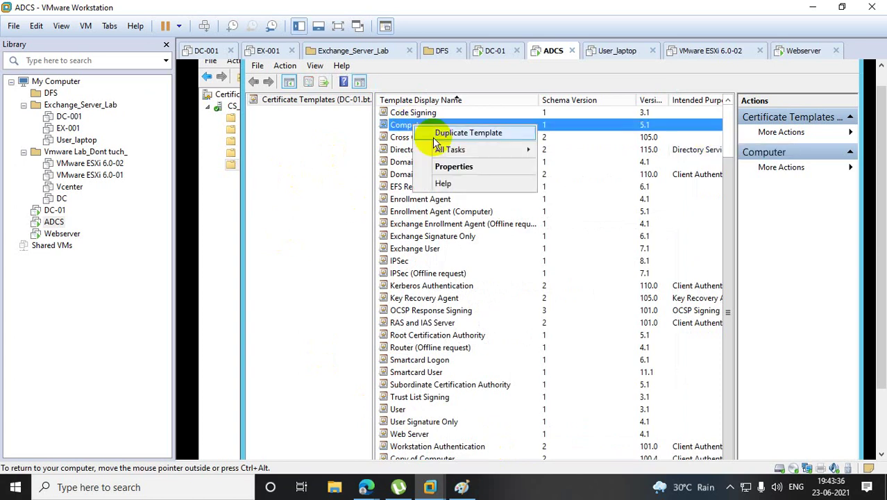
pyautogui.click(436, 136)
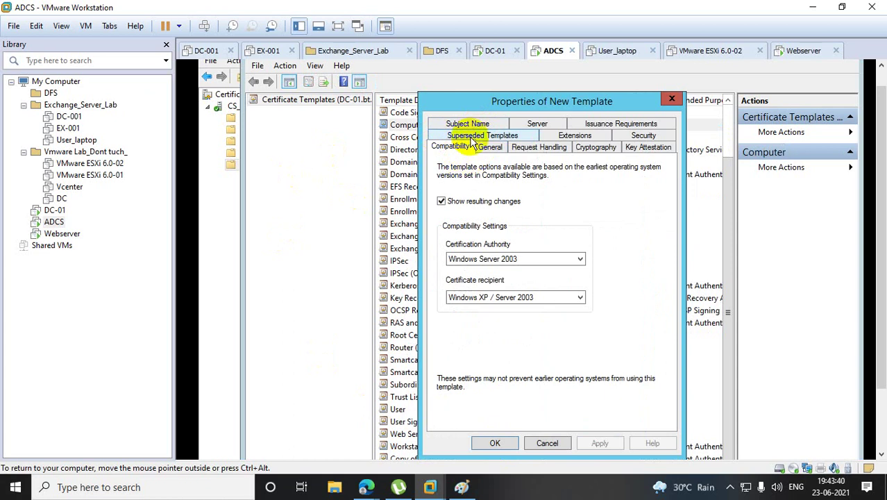
pyautogui.click(489, 148)
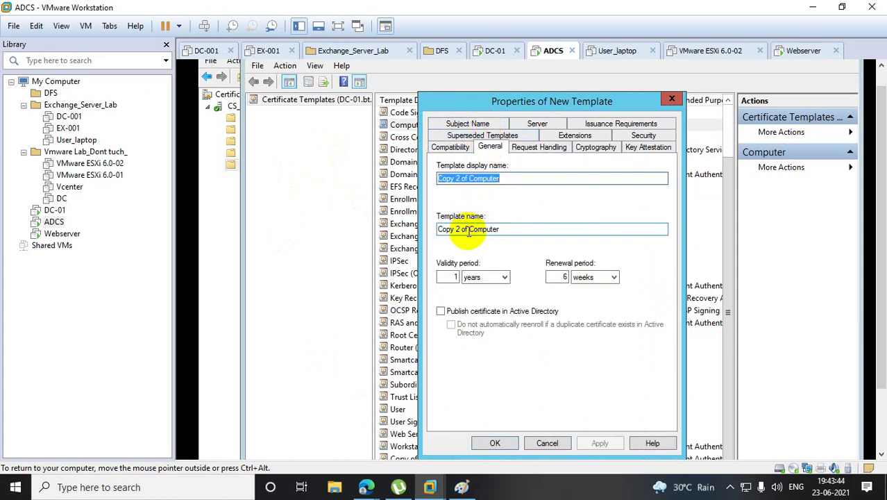
pyautogui.moveTo(524, 229); pyautogui.dragTo(335, 224)
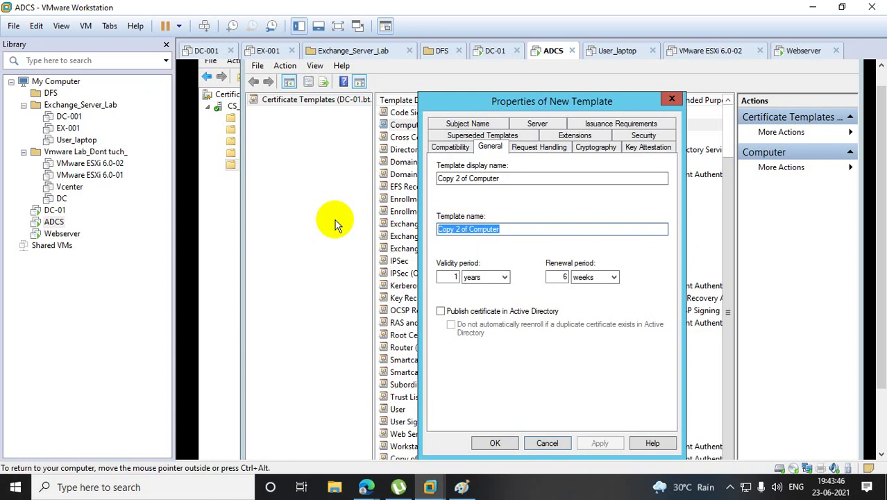
pyautogui.write('Comp')
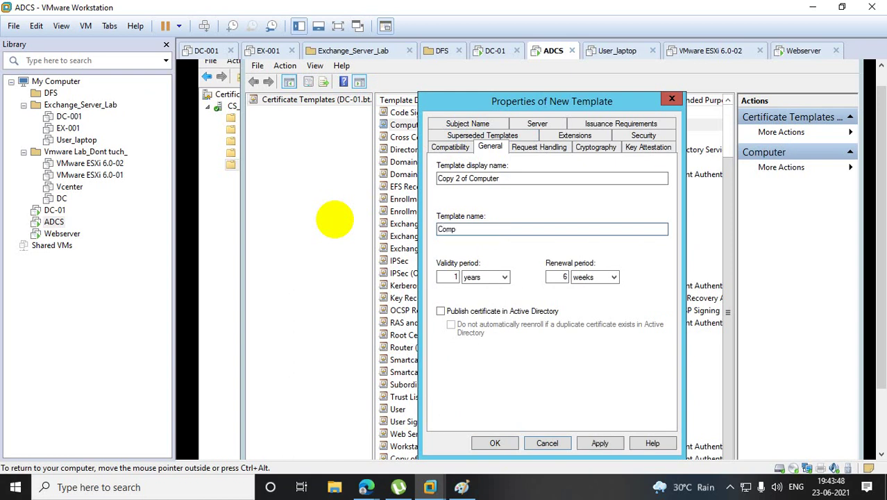
pyautogui.moveTo(522, 178); pyautogui.dragTo(306, 181)
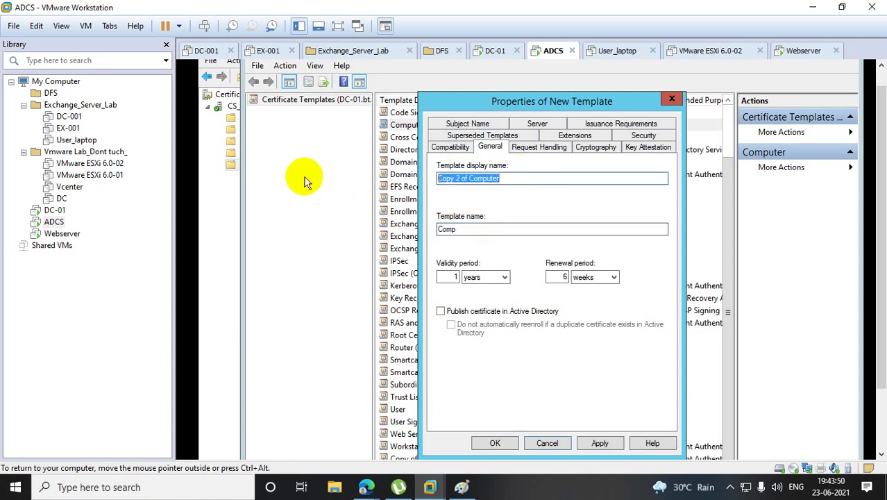
pyautogui.write('Comp')
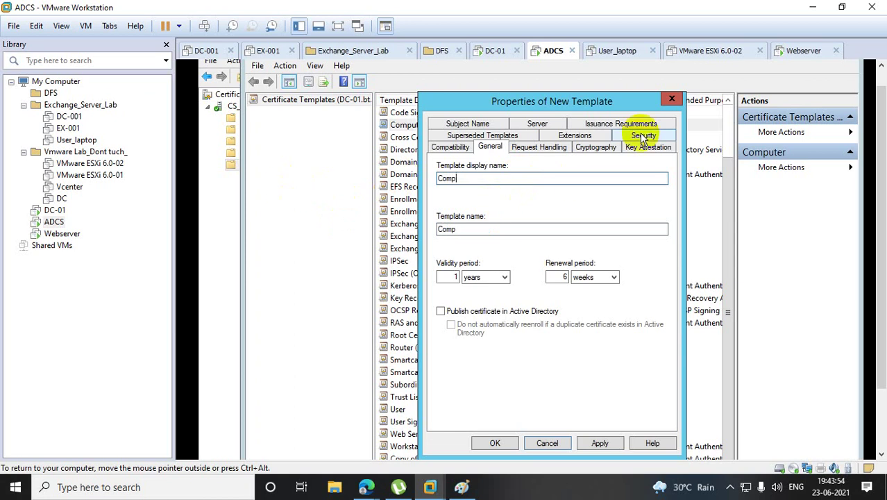
# Give adcs Full Control, Write, Enroll and Autoenroll on the Comp template.
pyautogui.click(643, 136)
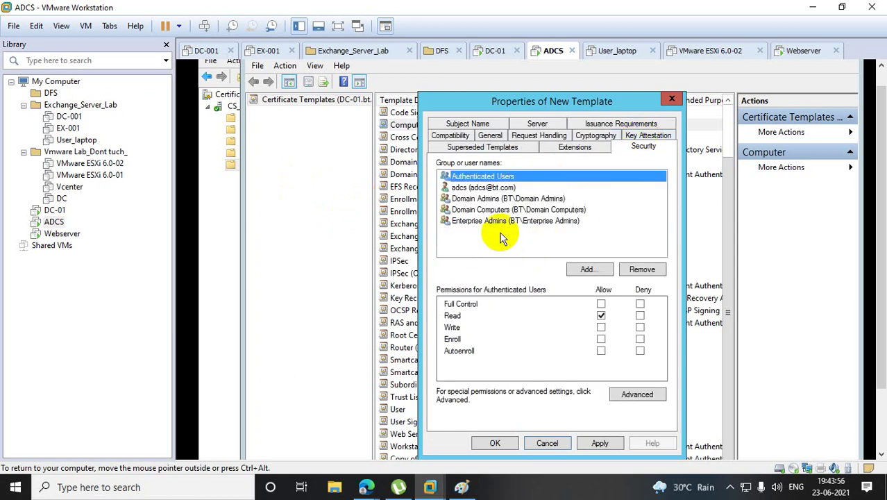
pyautogui.click(497, 188)
pyautogui.click(601, 327)
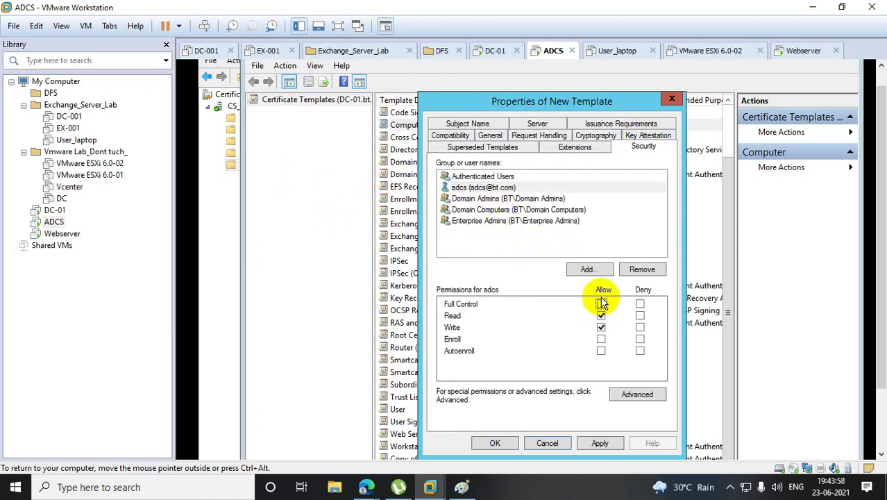
pyautogui.click(602, 304)
pyautogui.click(600, 339)
pyautogui.click(600, 351)
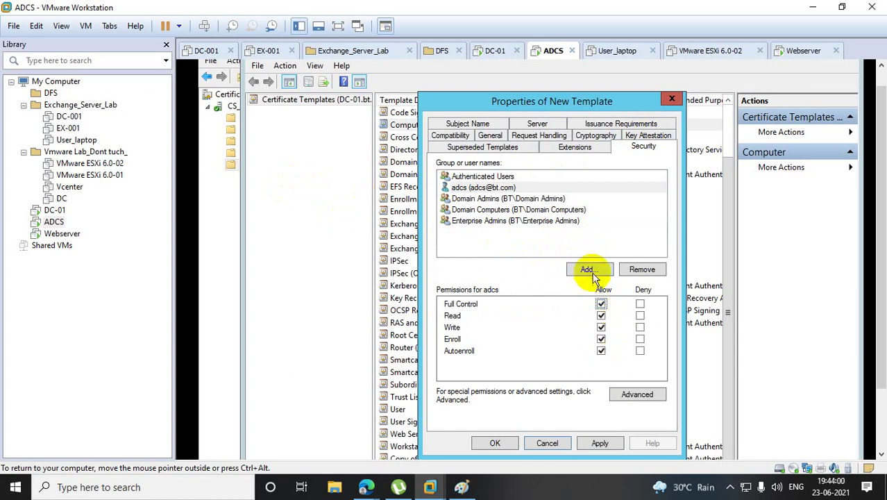
# Add Domain Computers and attempt to resolve the misspelled Domain Controllers group name.
pyautogui.click(587, 269)
pyautogui.write('d')
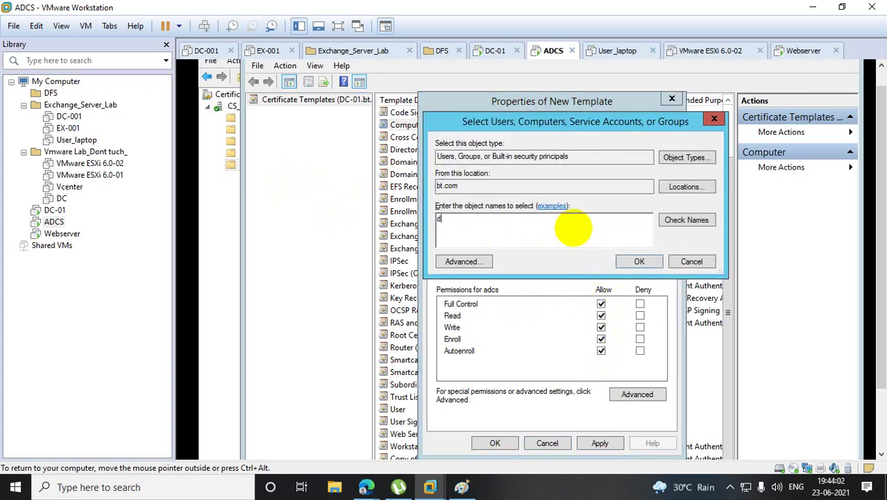
pyautogui.write('omain com')
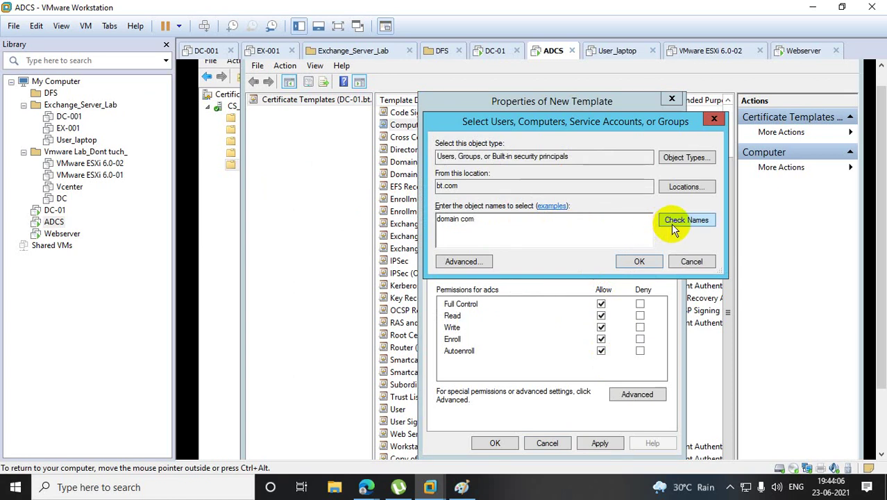
pyautogui.click(673, 223)
pyautogui.write('dom')
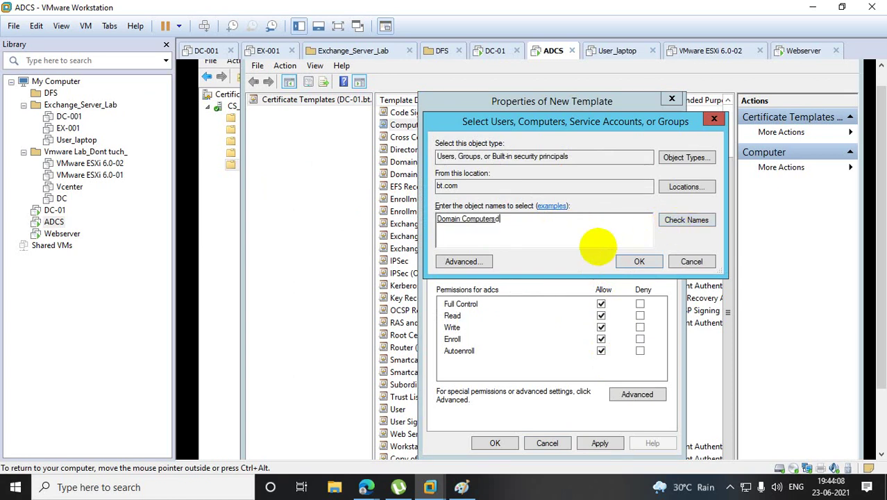
pyautogui.write('ian con')
pyautogui.click(706, 222)
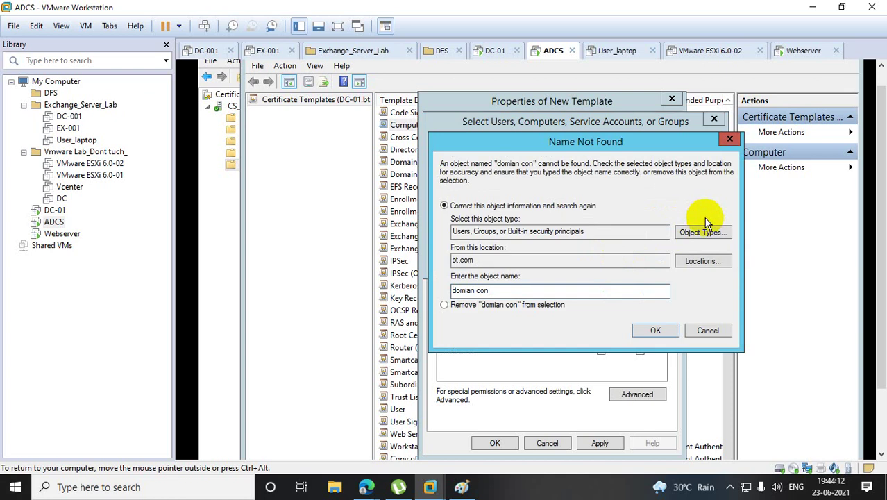
pyautogui.click(494, 291)
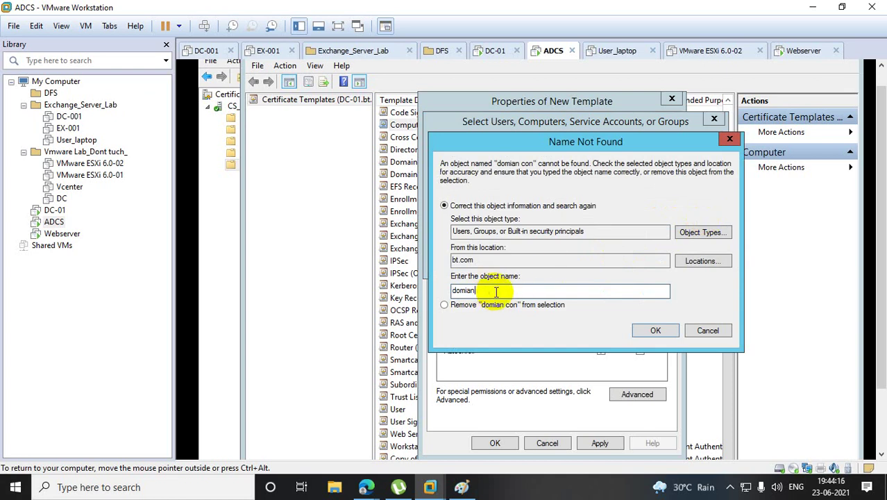
pyautogui.write('con')
pyautogui.click(650, 327)
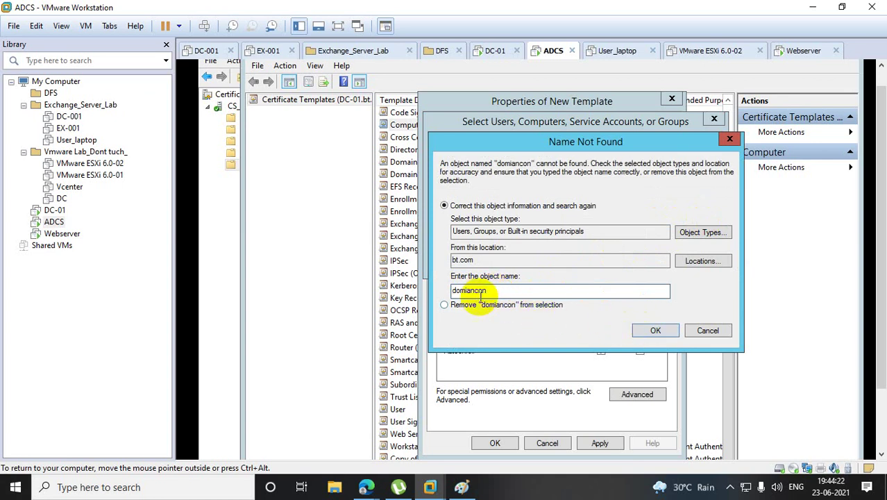
pyautogui.click(477, 291)
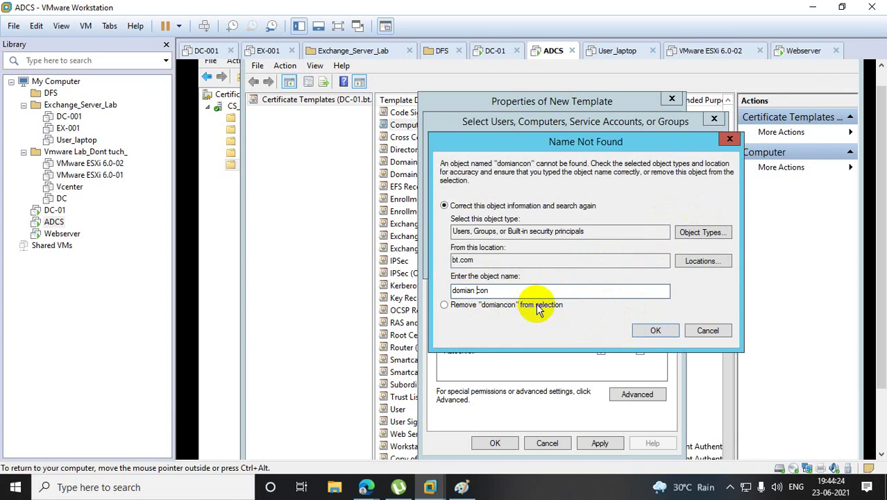
pyautogui.click(659, 331)
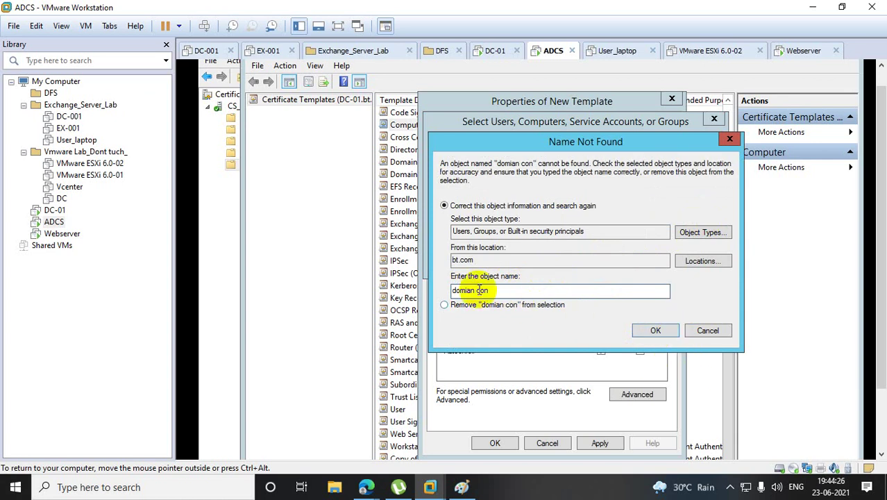
# Pick Domain Controllers from a 'do' search, resolve Domain Users, and add all three groups.
pyautogui.tripleClick(479, 291)
pyautogui.write('do')
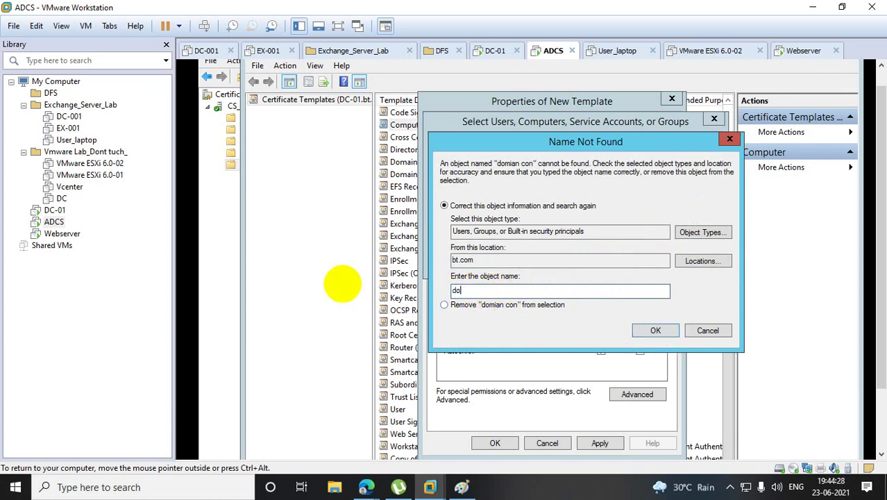
pyautogui.click(654, 331)
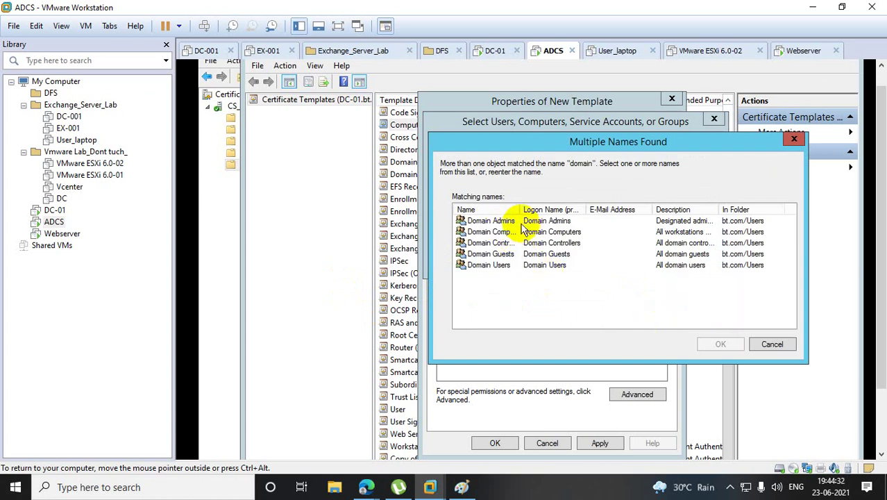
pyautogui.moveTo(519, 208); pyautogui.dragTo(622, 209)
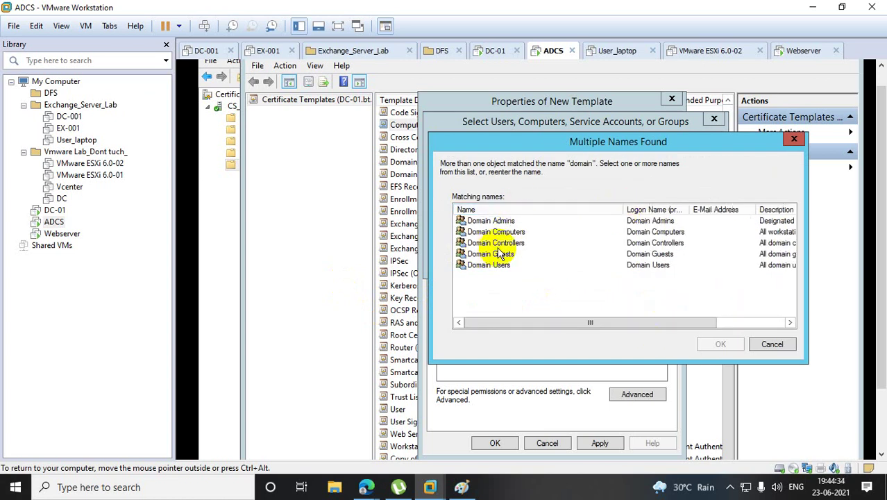
pyautogui.click(494, 243)
pyautogui.click(721, 345)
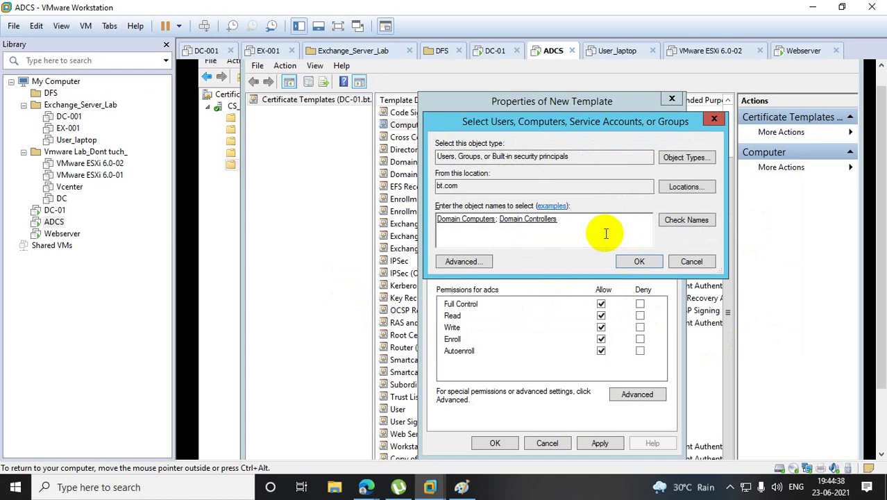
pyautogui.write('domain user')
pyautogui.click(686, 219)
pyautogui.click(639, 261)
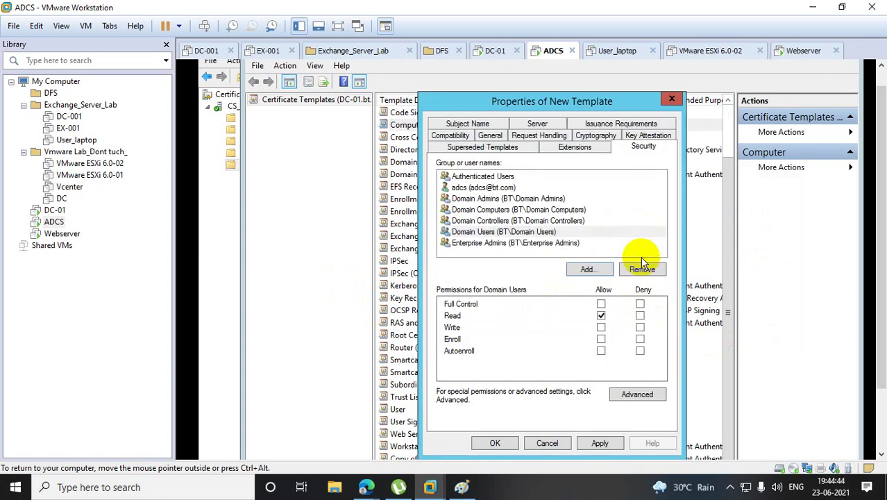
# Allow Full Control for Domain Computers, Domain Controllers and Domain Users on Comp.
pyautogui.click(486, 188)
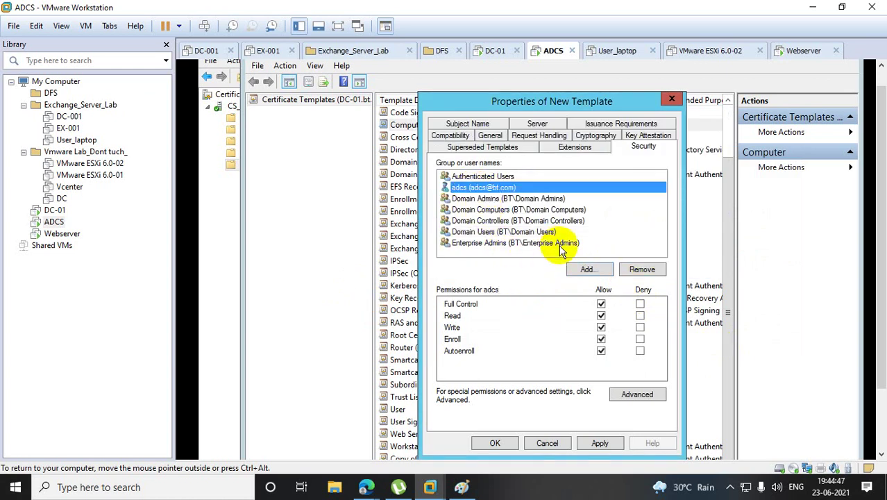
pyautogui.click(480, 209)
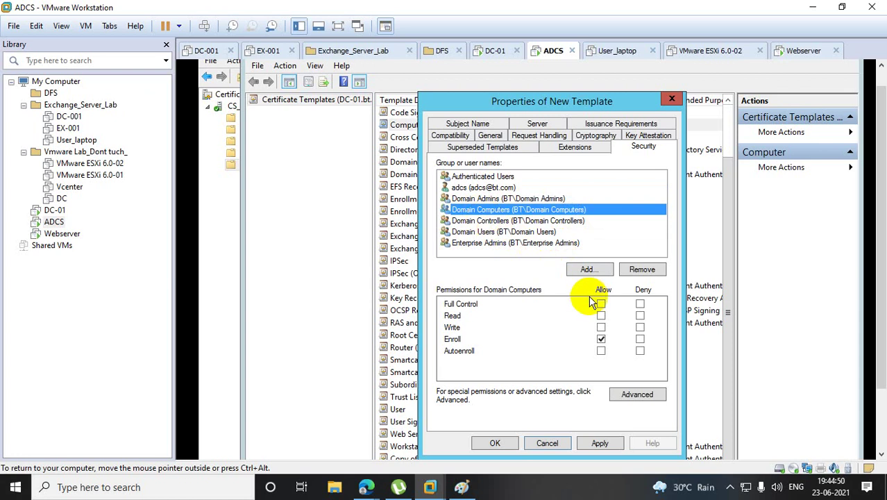
pyautogui.click(601, 305)
pyautogui.click(486, 221)
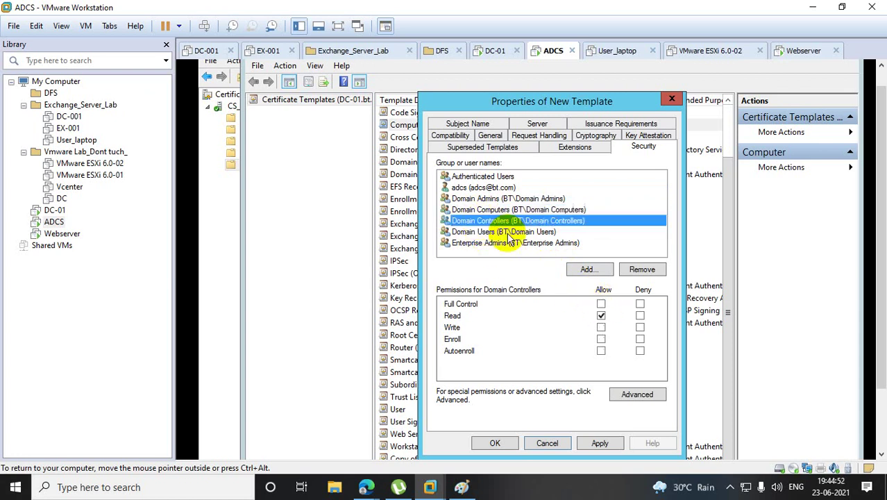
pyautogui.click(601, 304)
pyautogui.click(504, 232)
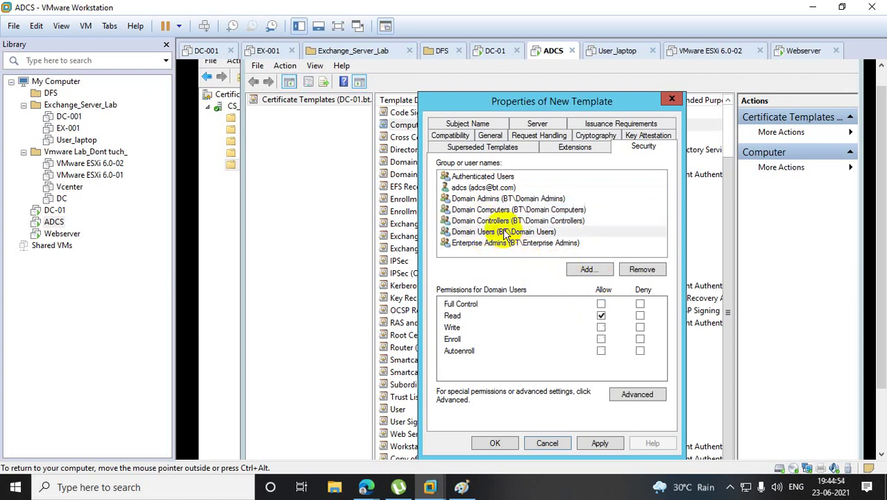
pyautogui.click(601, 304)
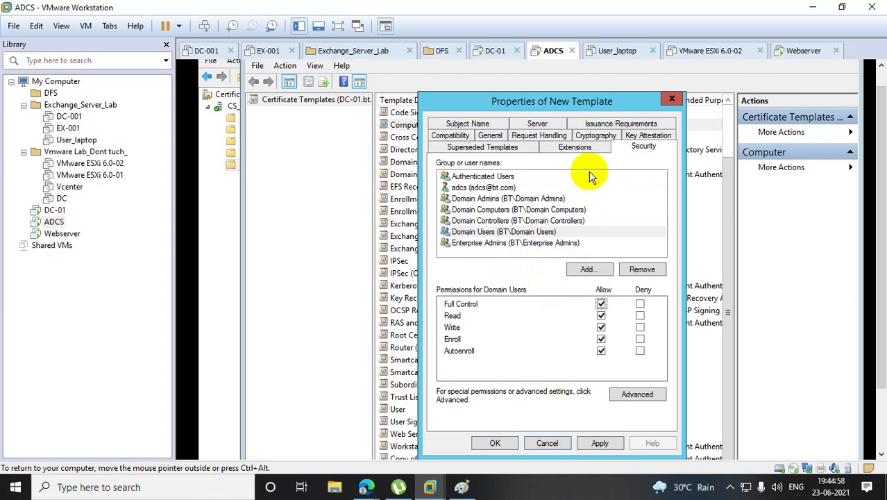
# Enable Publish in Active Directory, Do not reenroll, and Allow private key export for Comp.
pyautogui.click(489, 137)
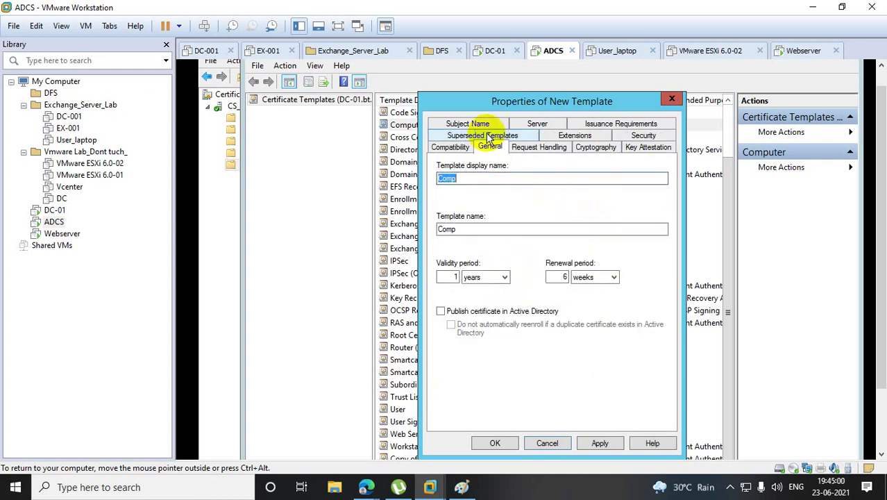
pyautogui.click(441, 311)
pyautogui.click(451, 325)
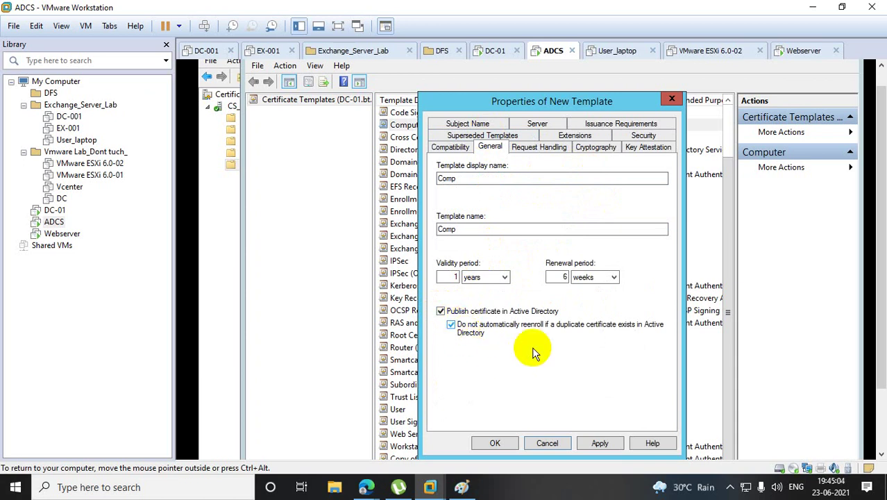
pyautogui.click(459, 149)
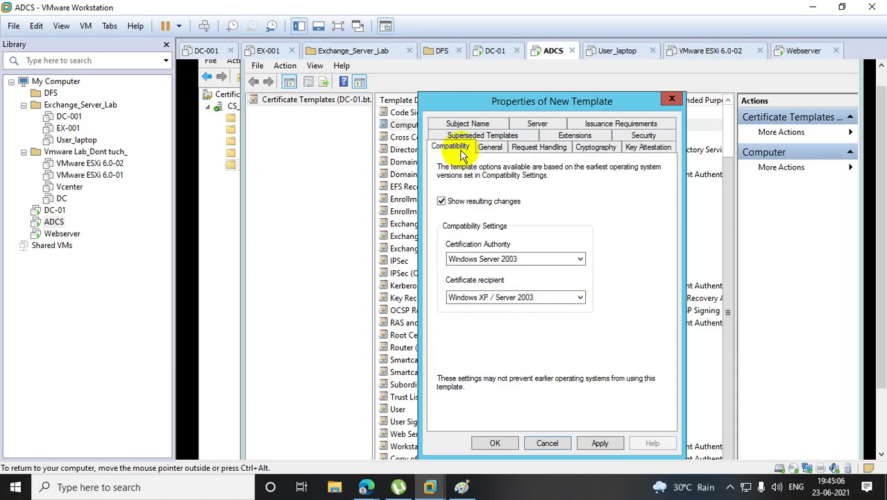
pyautogui.click(540, 149)
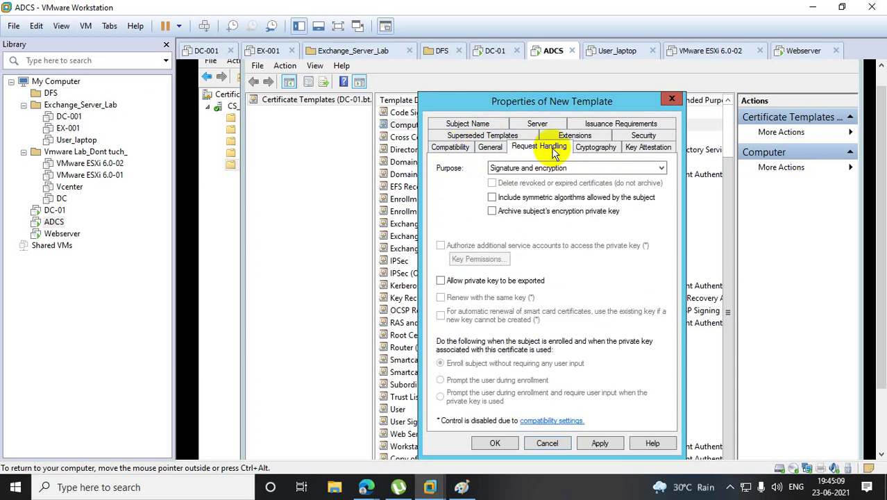
pyautogui.click(442, 282)
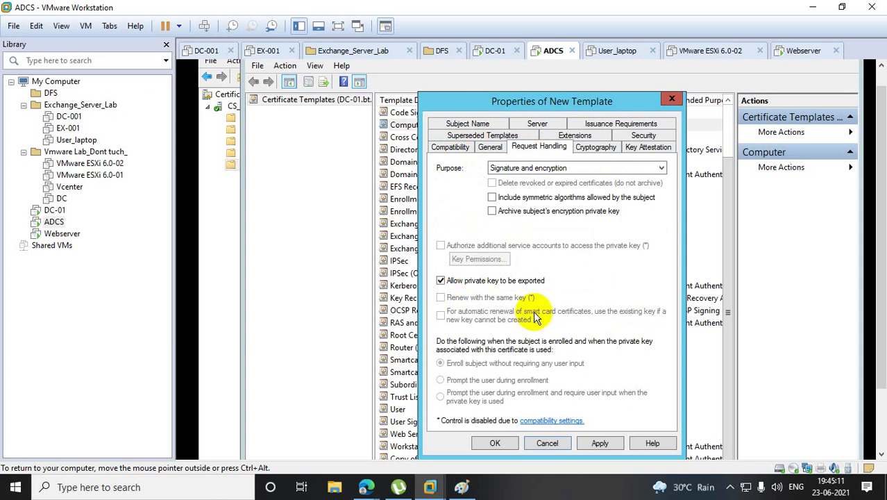
# Set Comp's subject name to Supply in the request, then apply and close.
pyautogui.click(469, 136)
pyautogui.click(461, 124)
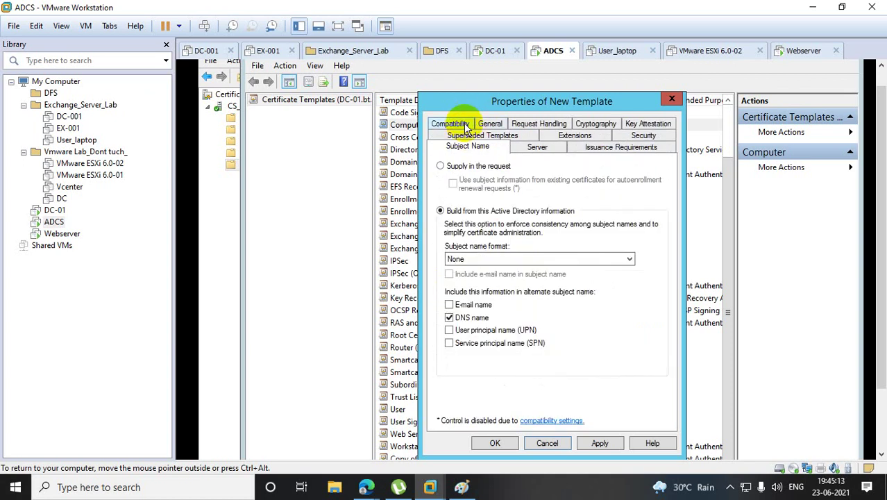
pyautogui.click(442, 167)
pyautogui.click(652, 335)
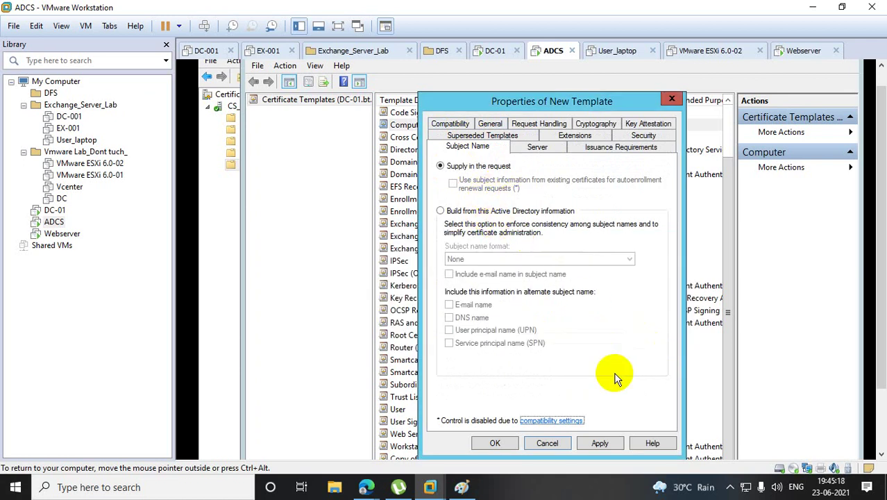
pyautogui.click(610, 440)
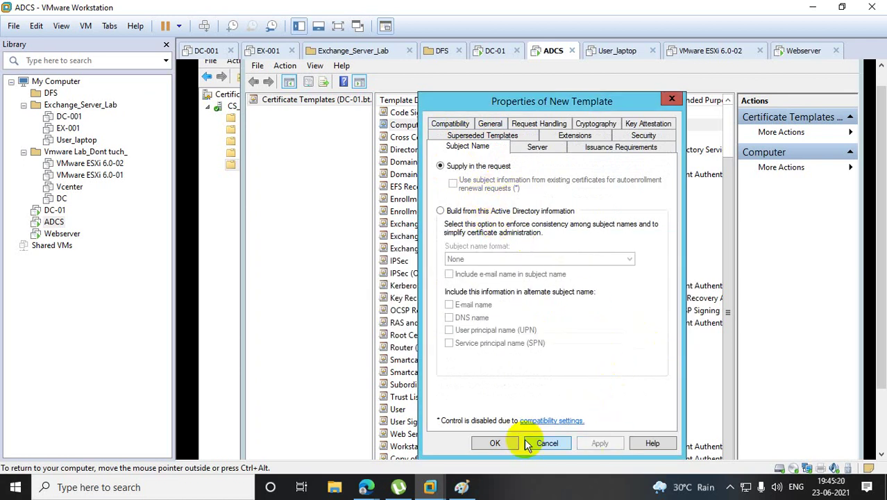
pyautogui.click(497, 443)
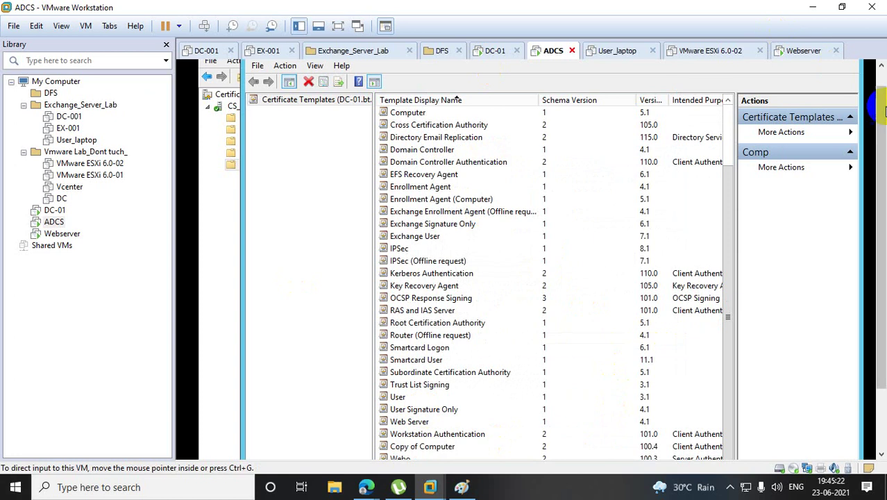
# Issue the Comp and Webo certificate templates from the CA's Certificate Templates folder.
pyautogui.scroll(1, 880, 236)
pyautogui.click(840, 66)
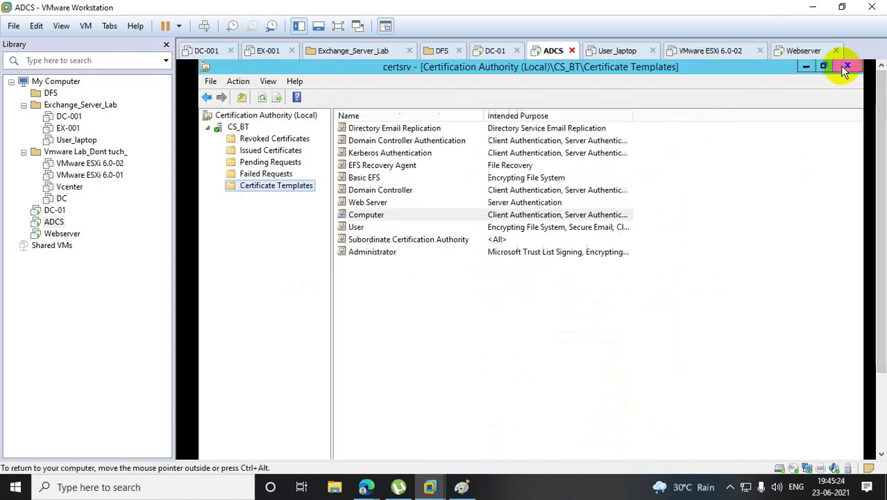
pyautogui.rightClick(276, 186)
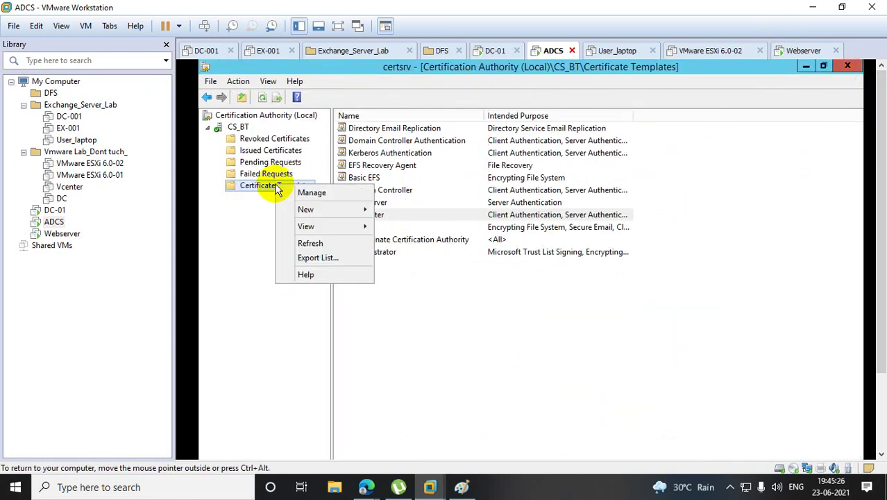
pyautogui.moveTo(319, 209)
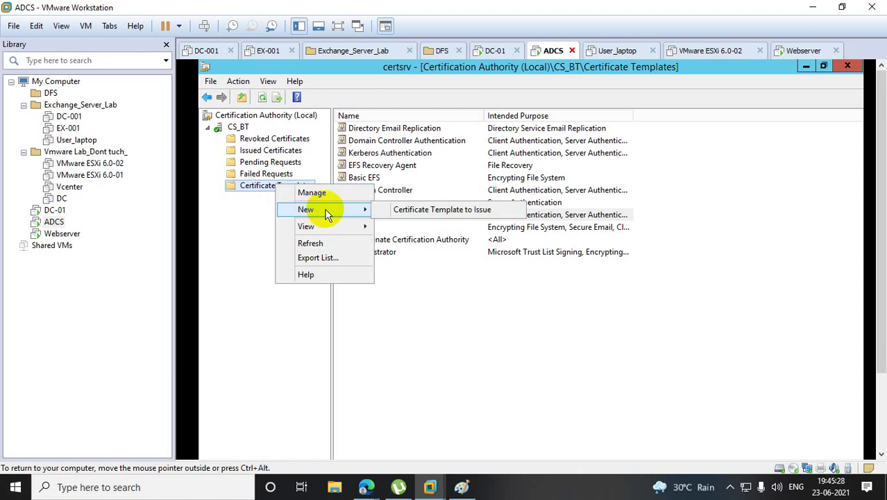
pyautogui.click(469, 209)
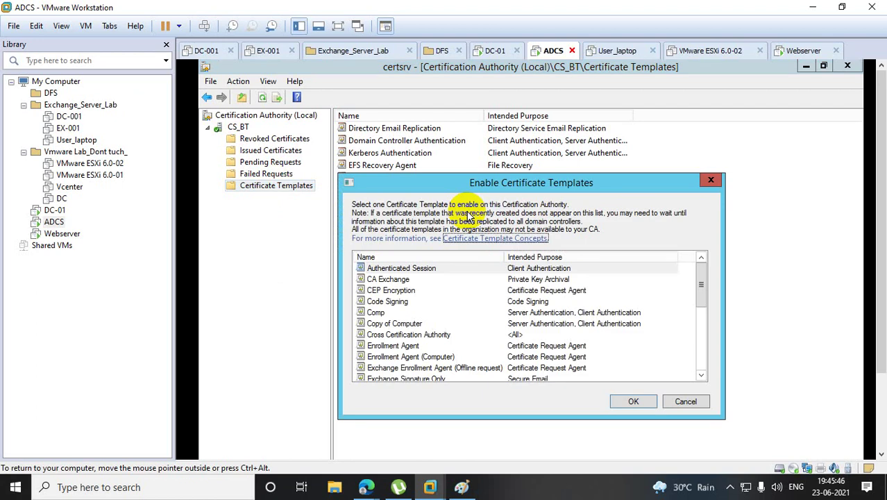
pyautogui.click(376, 313)
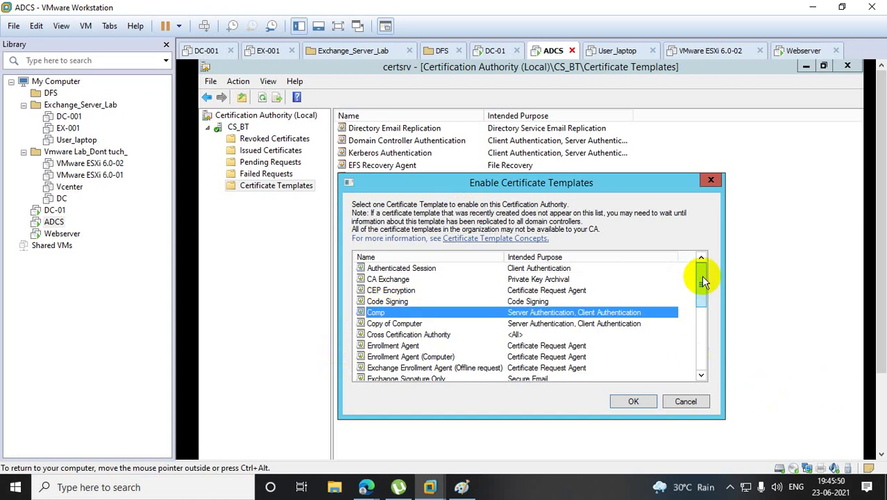
pyautogui.moveTo(701, 276); pyautogui.dragTo(721, 363)
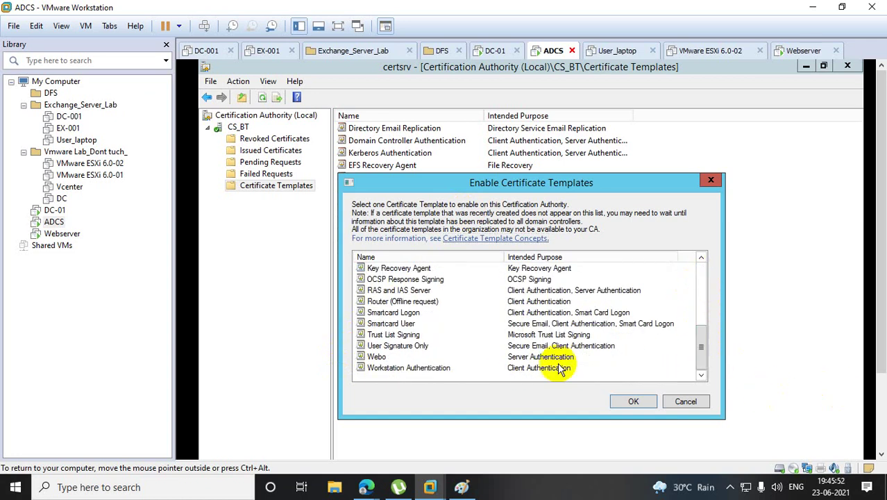
pyautogui.click(378, 357)
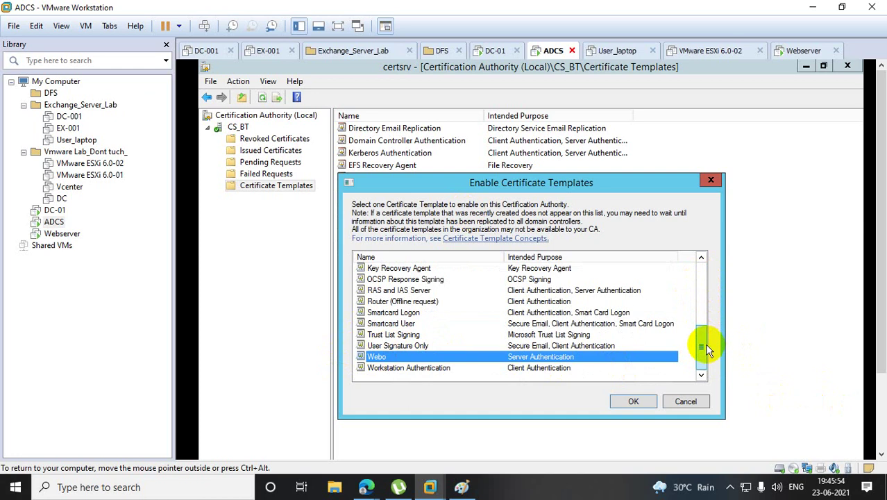
pyautogui.moveTo(706, 346); pyautogui.dragTo(706, 274)
pyautogui.click(633, 401)
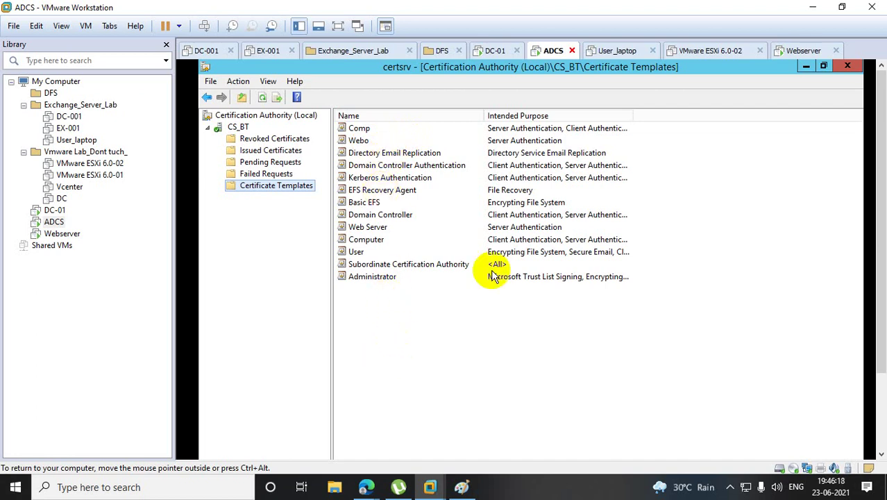
# Close the certification authority console and Server Manager, then bring up the Paint diagram.
pyautogui.click(850, 65)
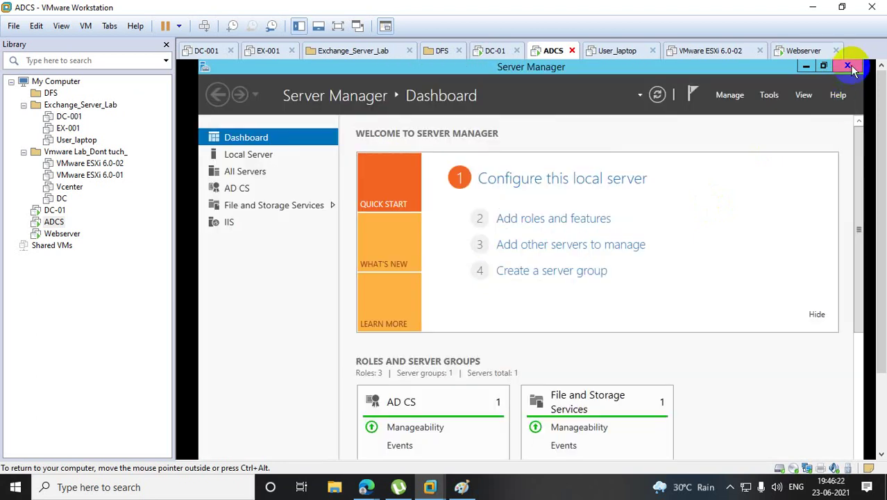
pyautogui.click(850, 65)
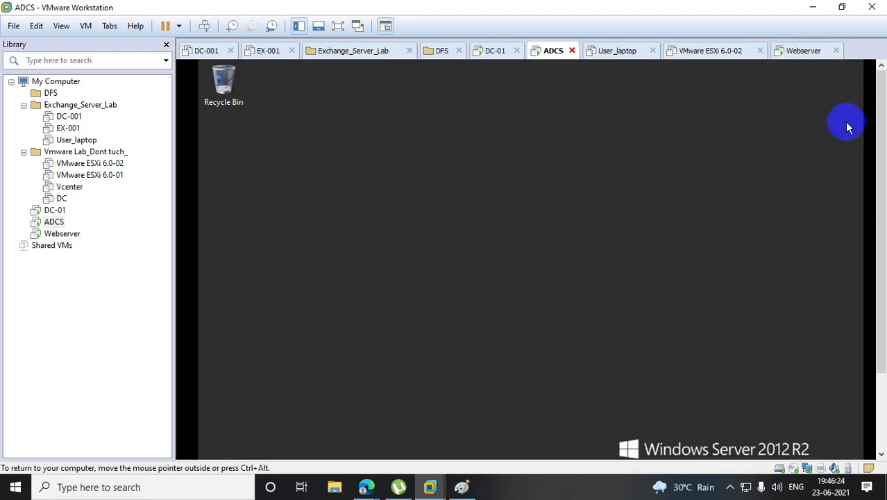
pyautogui.click(461, 486)
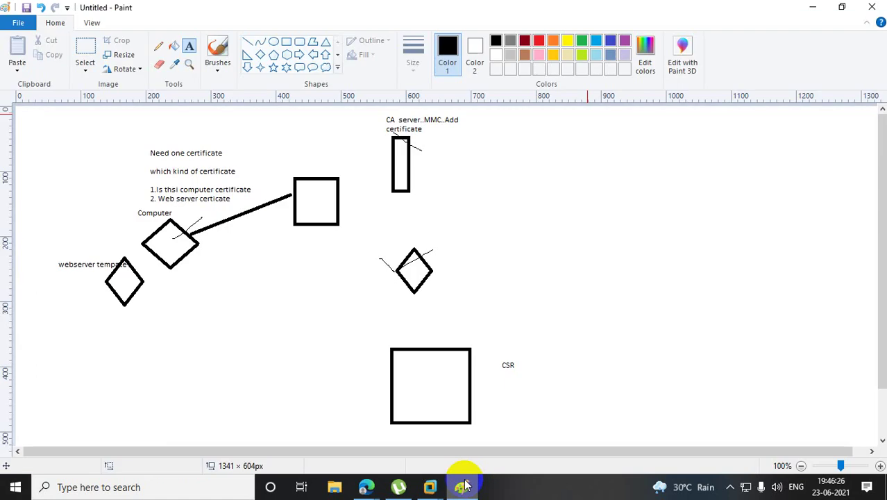
# Pencil marks by the left diamonds and a line from square to right diamond, then minimize Paint.
pyautogui.click(159, 46)
pyautogui.moveTo(109, 241)
pyautogui.mouseDown()
pyautogui.moveTo(108, 274)
pyautogui.moveTo(154, 220)
pyautogui.moveTo(159, 232)
pyautogui.mouseUp()
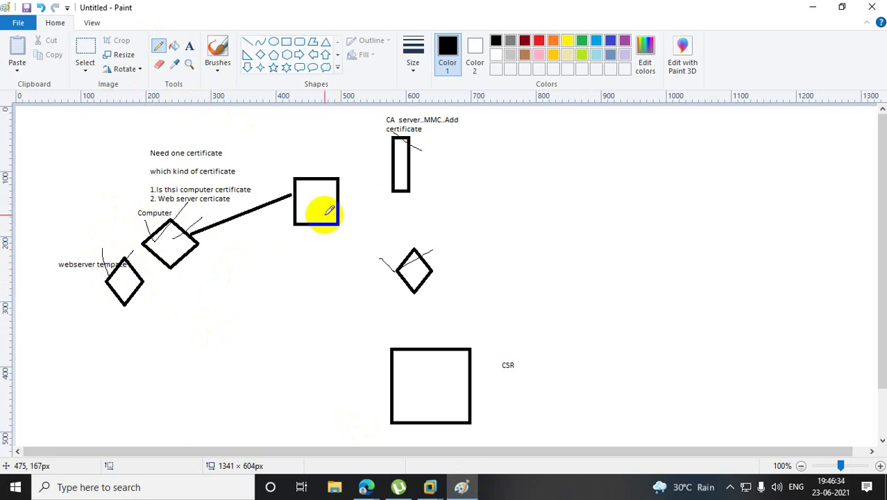
pyautogui.moveTo(338, 201); pyautogui.dragTo(399, 261)
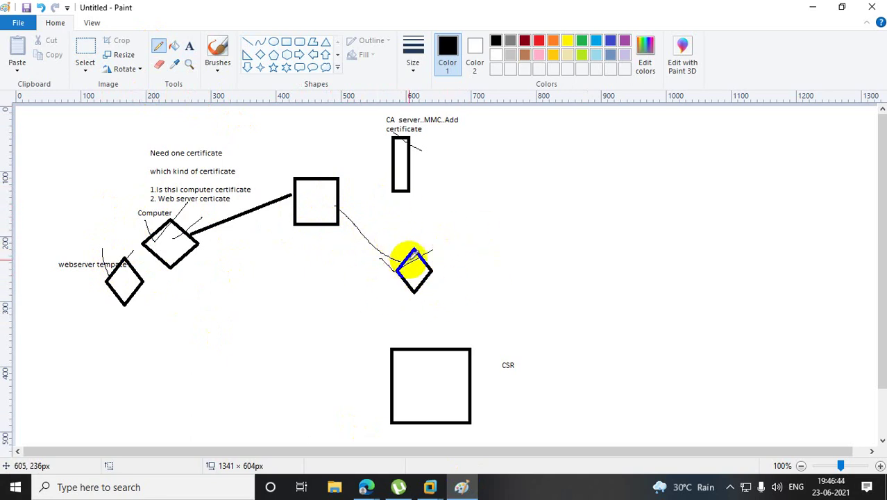
pyautogui.click(809, 13)
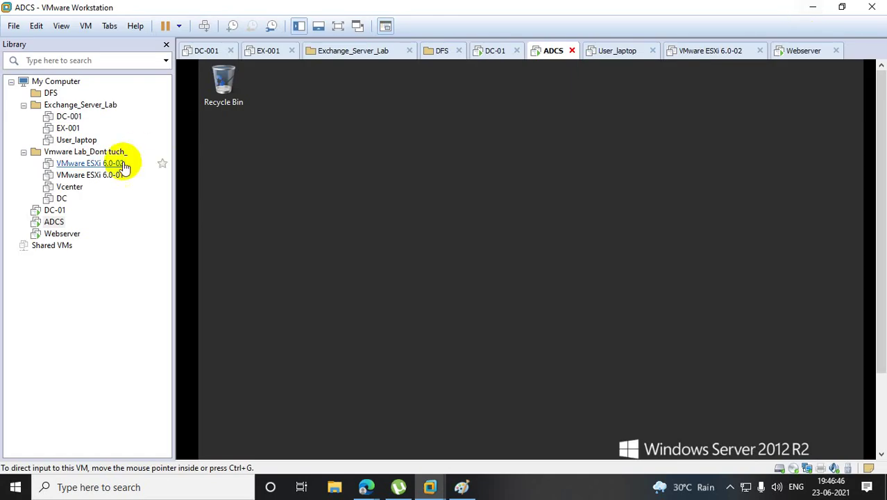
# On the Webserver VM, launch an elevated mmc console via Run and maximize it.
pyautogui.click(73, 236)
pyautogui.click(676, 260)
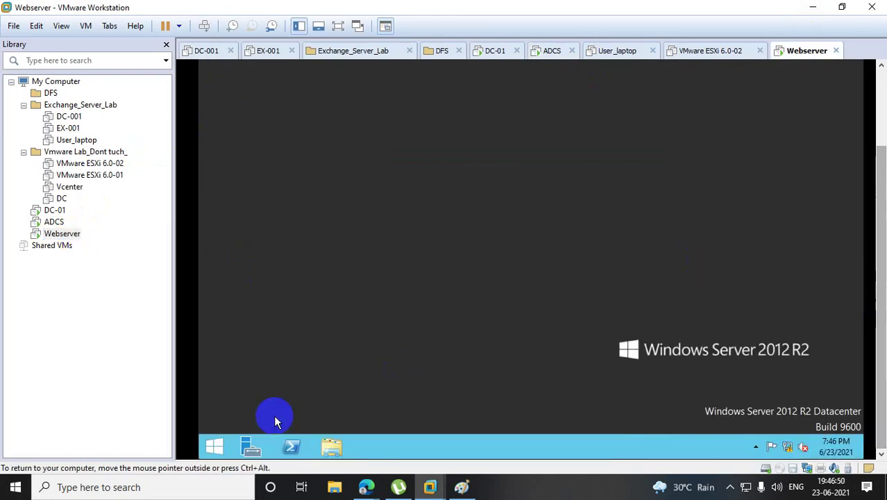
pyautogui.rightClick(223, 451)
pyautogui.click(269, 408)
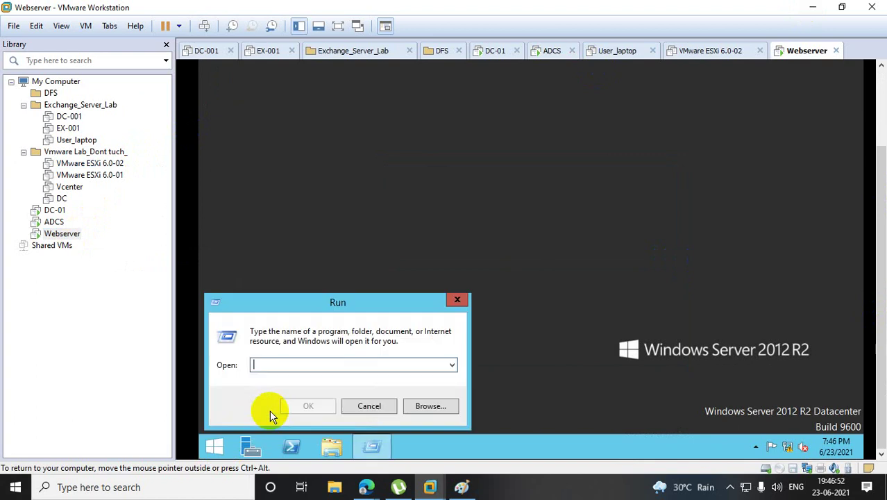
pyautogui.write('mmc')
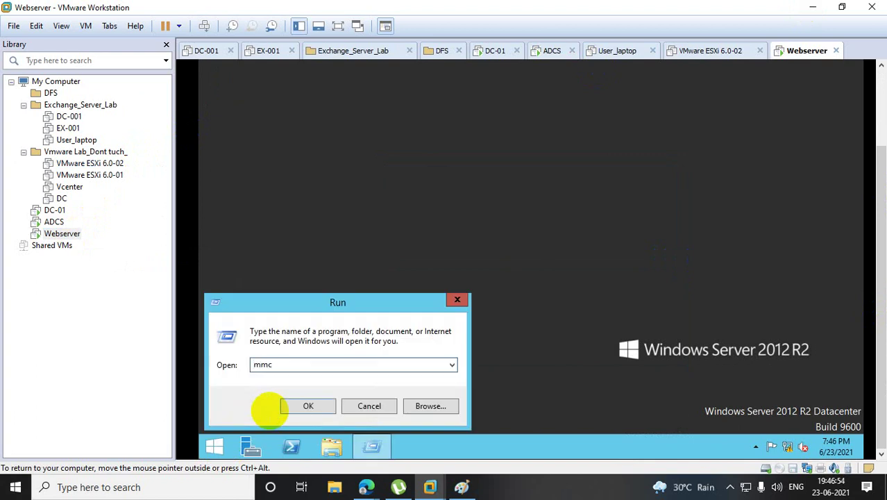
pyautogui.press('Return')
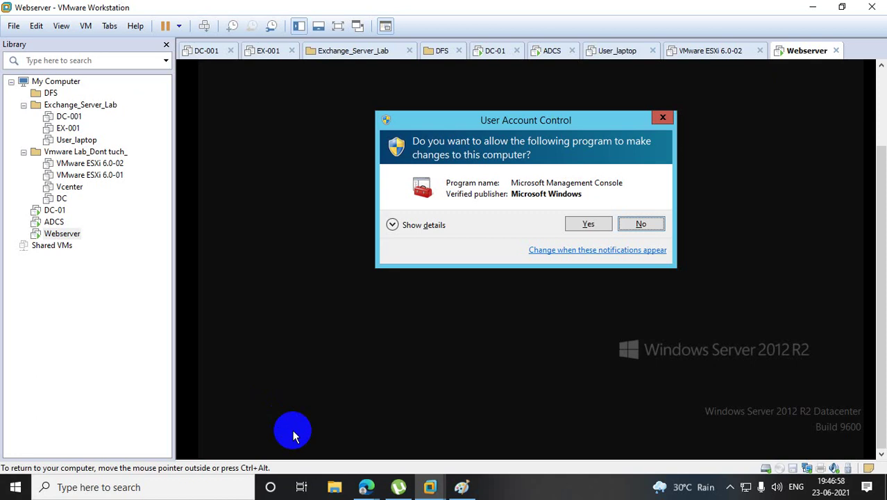
pyautogui.click(590, 225)
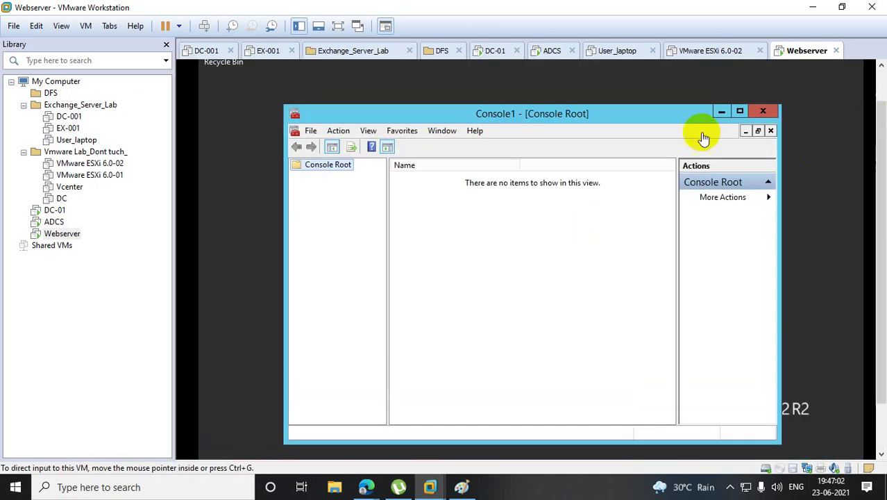
pyautogui.click(740, 111)
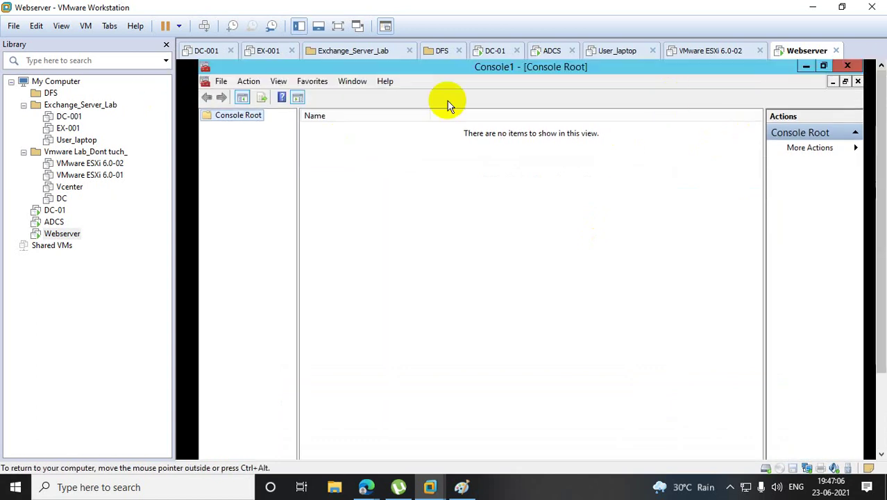
# Add the Certificates snap-in for the Local Computer account to the console.
pyautogui.click(219, 82)
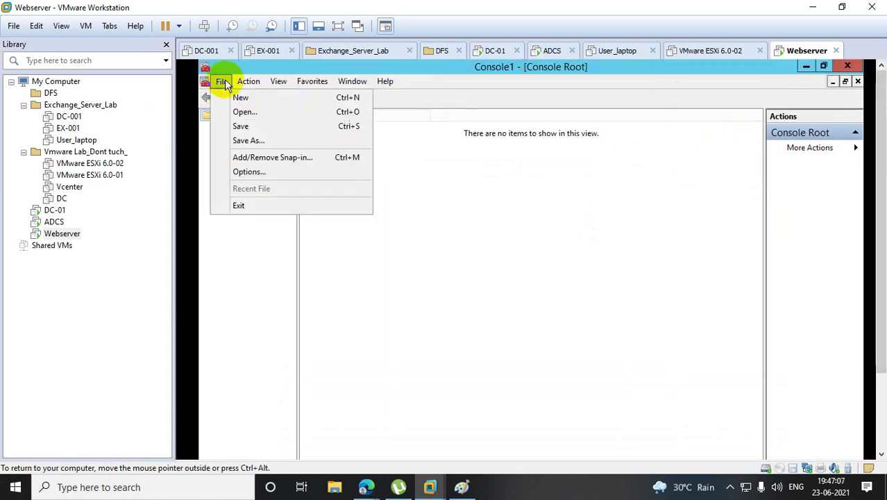
pyautogui.click(271, 158)
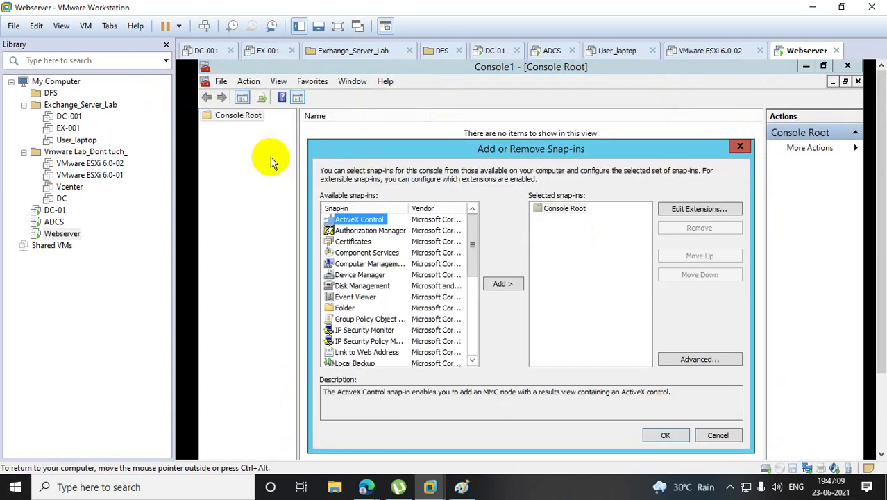
pyautogui.click(354, 242)
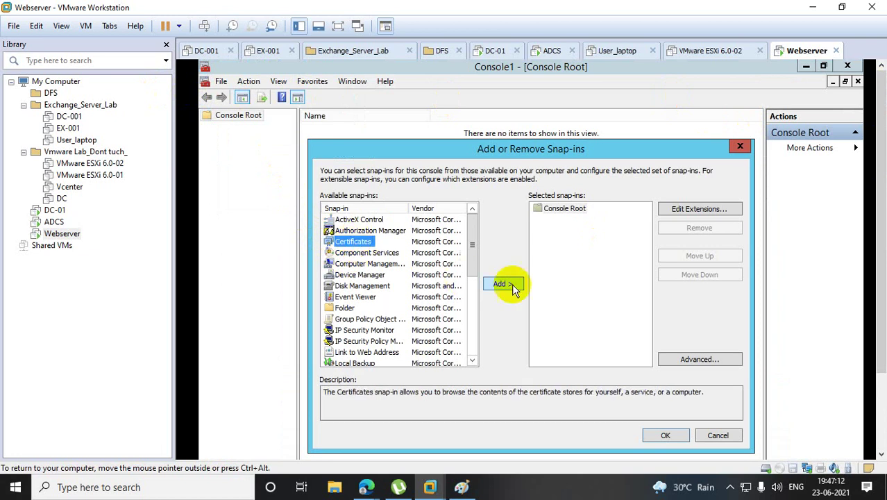
pyautogui.click(505, 283)
pyautogui.click(375, 231)
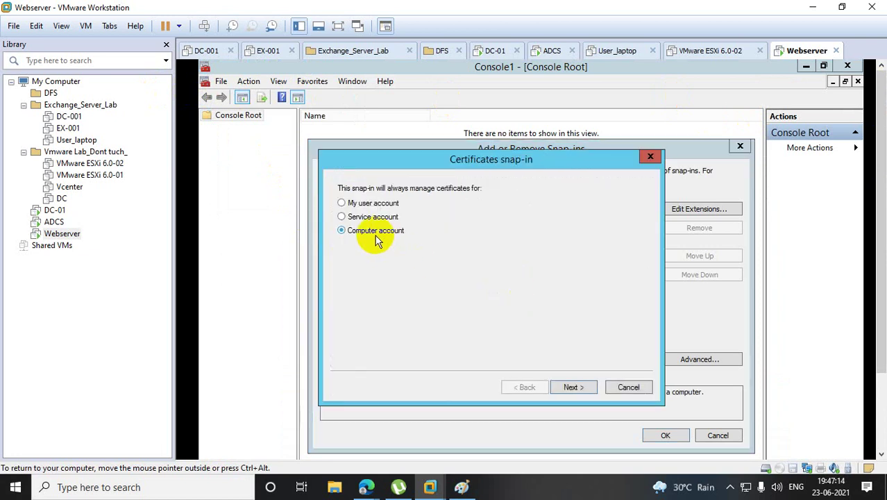
pyautogui.click(588, 392)
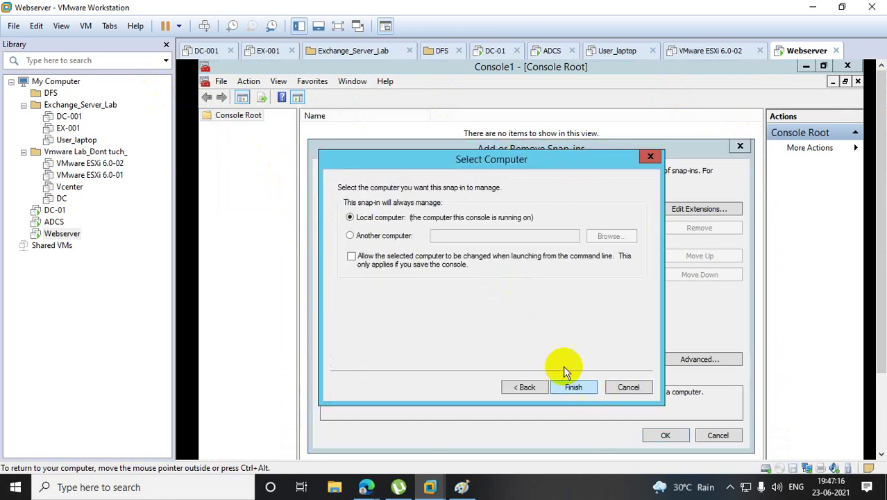
pyautogui.click(575, 389)
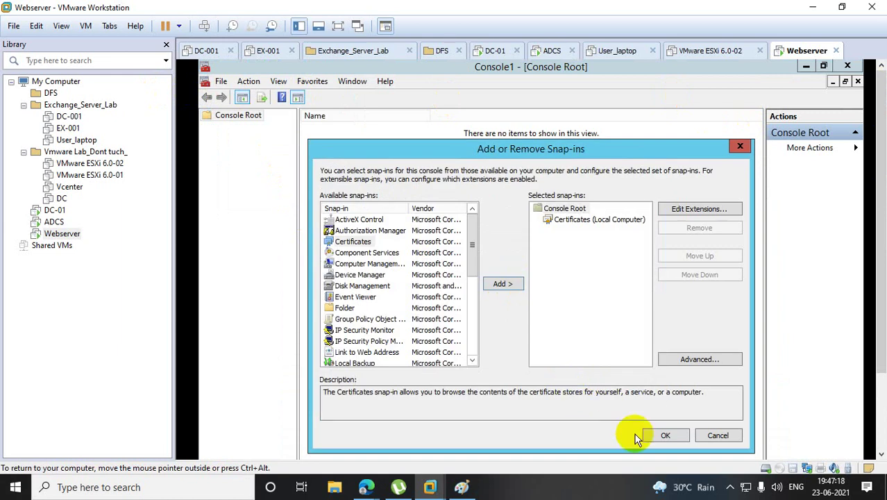
pyautogui.click(657, 435)
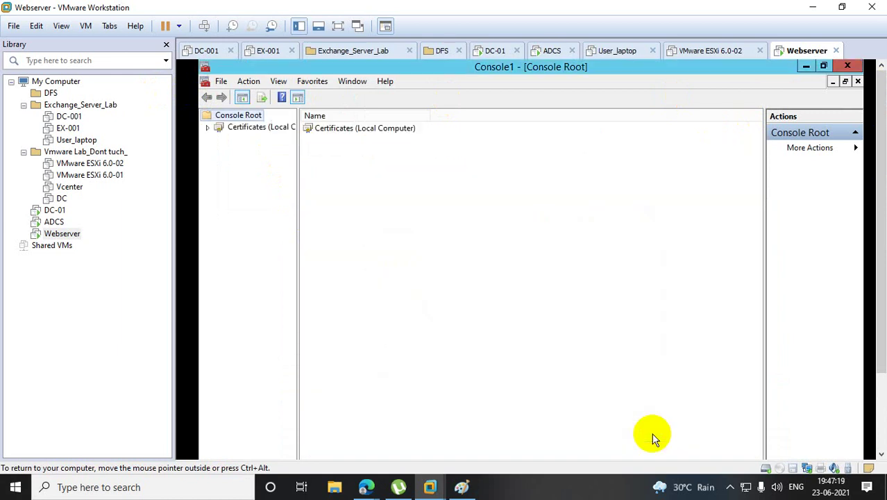
# Expand Certificates (Local Computer), widen the tree pane, and select the empty Personal store.
pyautogui.click(207, 128)
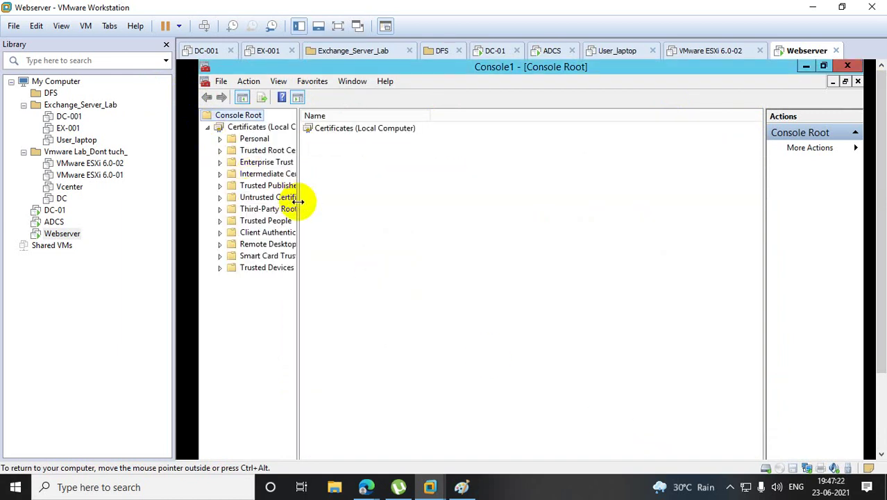
pyautogui.moveTo(300, 195); pyautogui.dragTo(381, 197)
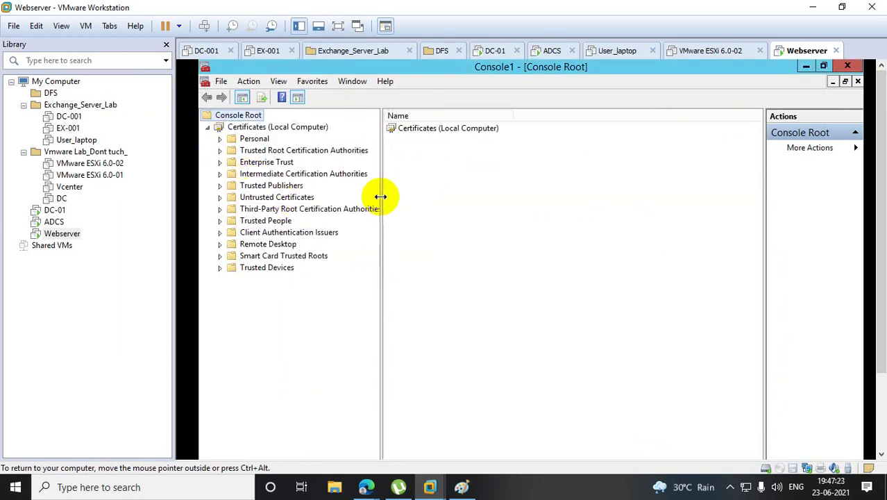
pyautogui.click(249, 140)
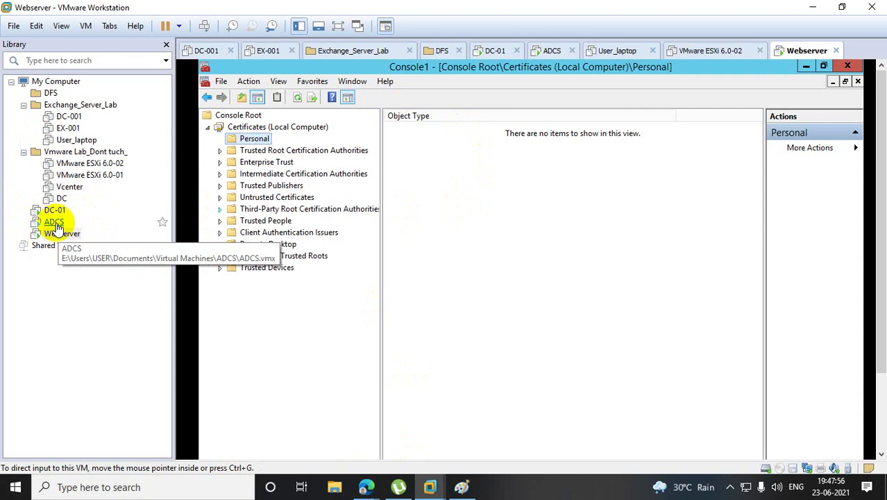
# On the ADCS VM, launch Certification Authority and open CS_BT's Properties security permissions.
pyautogui.click(55, 225)
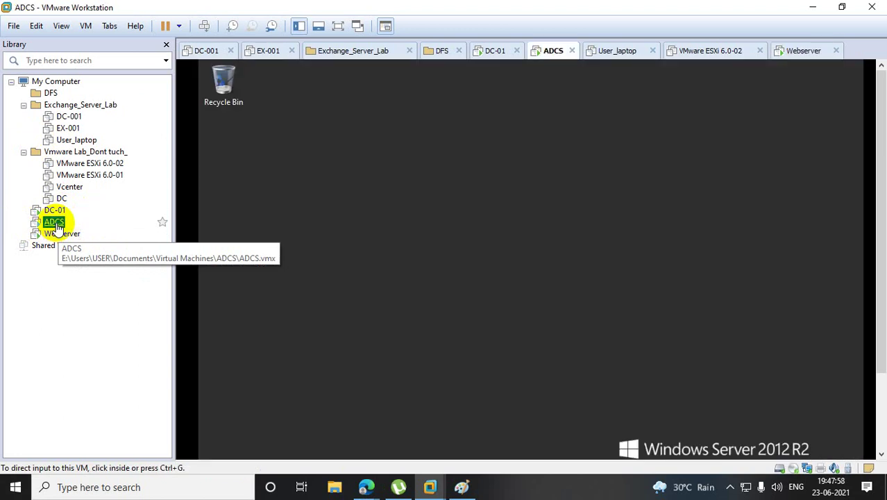
pyautogui.scroll(-3, 881, 161)
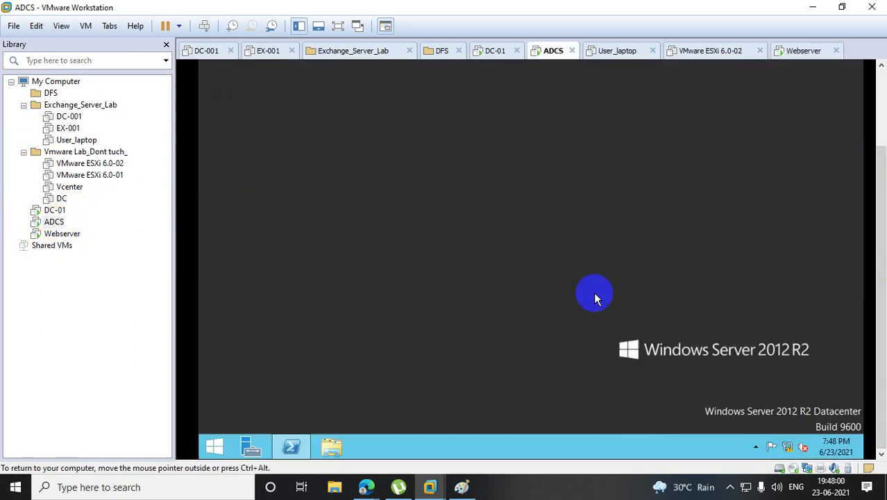
pyautogui.click(216, 448)
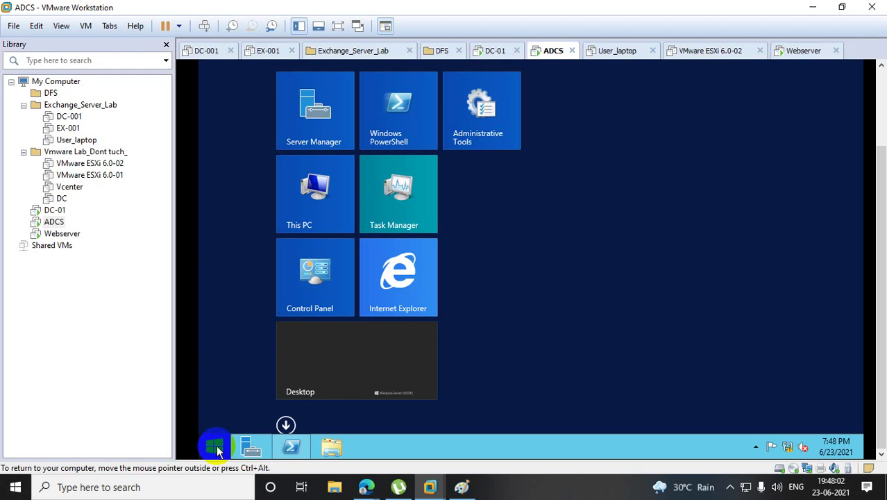
pyautogui.click(505, 109)
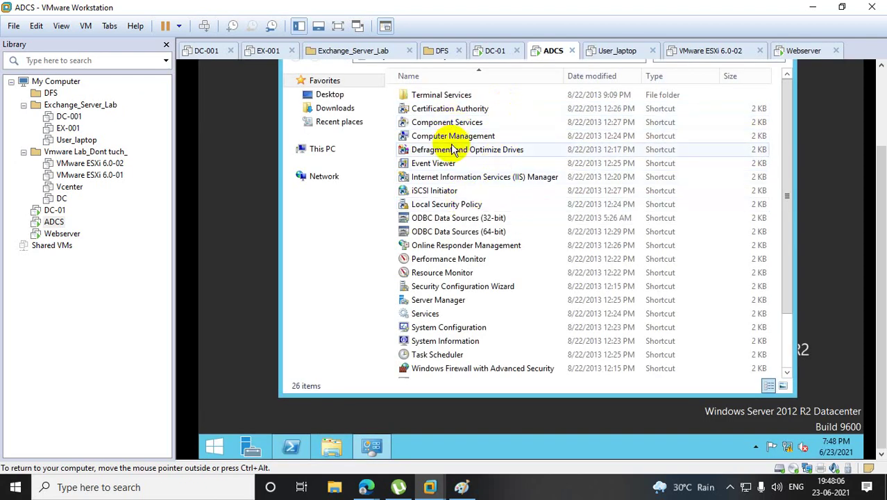
pyautogui.click(455, 113)
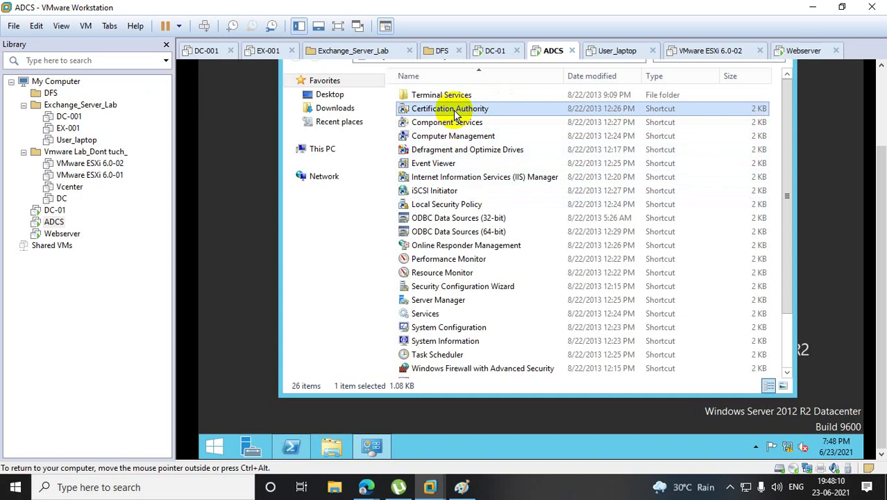
pyautogui.doubleClick(455, 113)
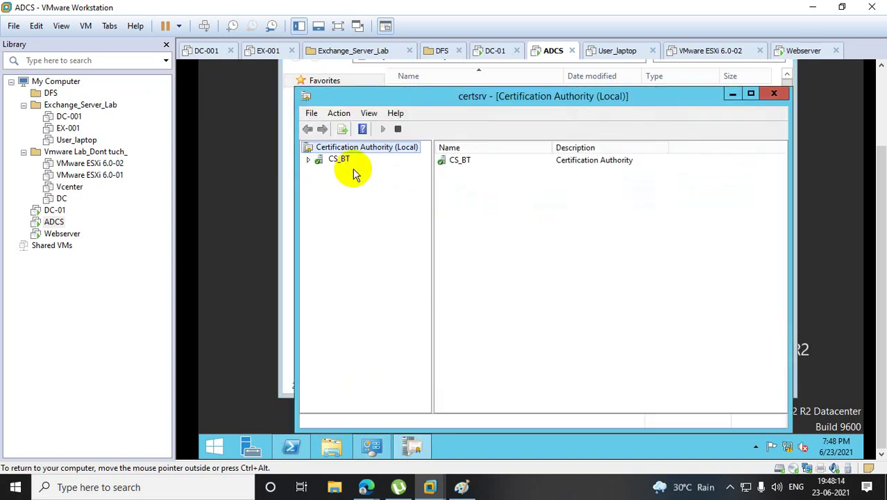
pyautogui.click(309, 159)
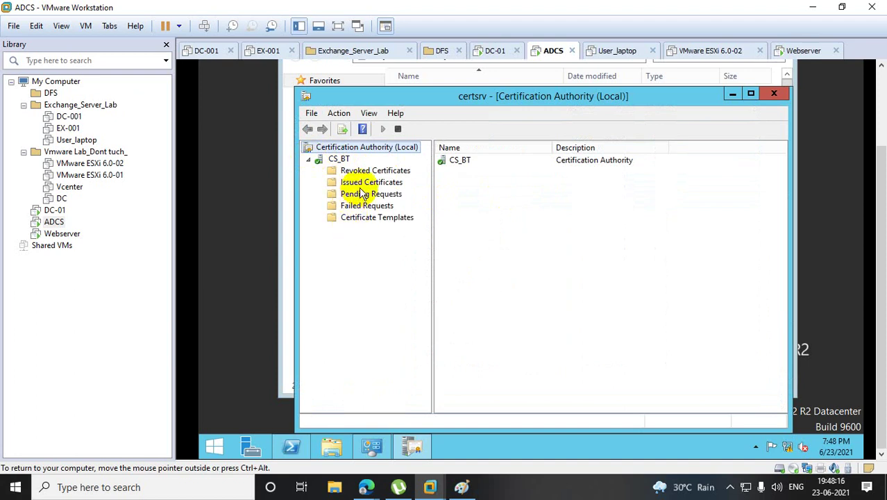
pyautogui.rightClick(338, 161)
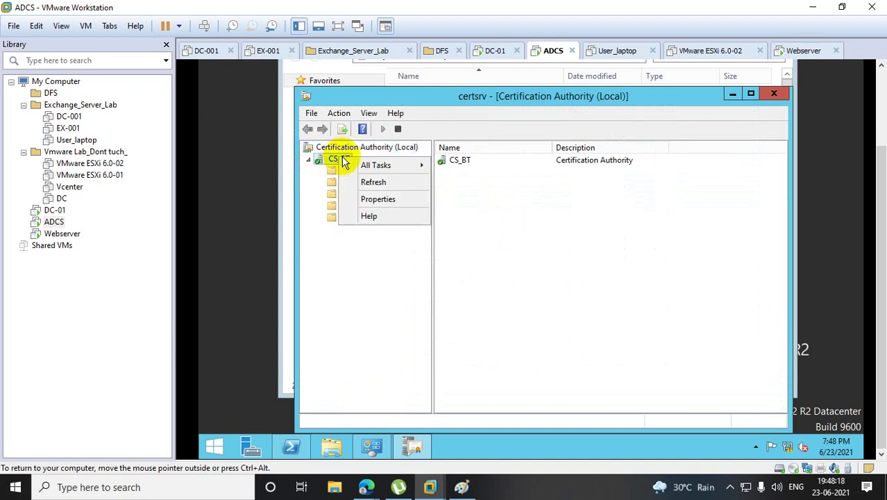
pyautogui.click(372, 200)
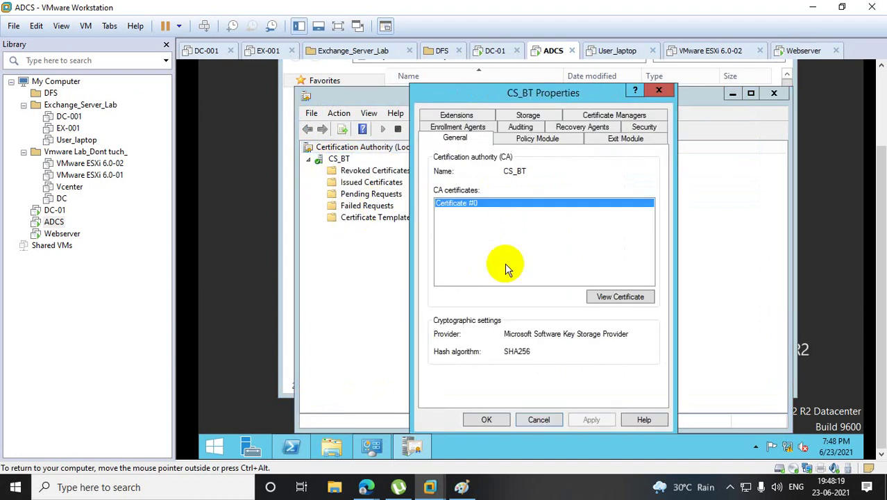
pyautogui.click(645, 129)
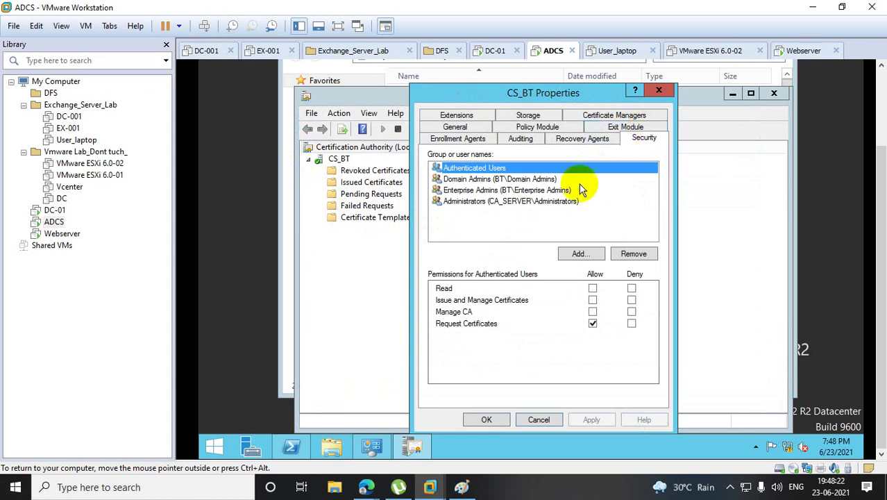
# Add the adcs account to CS_BT's security list.
pyautogui.click(576, 255)
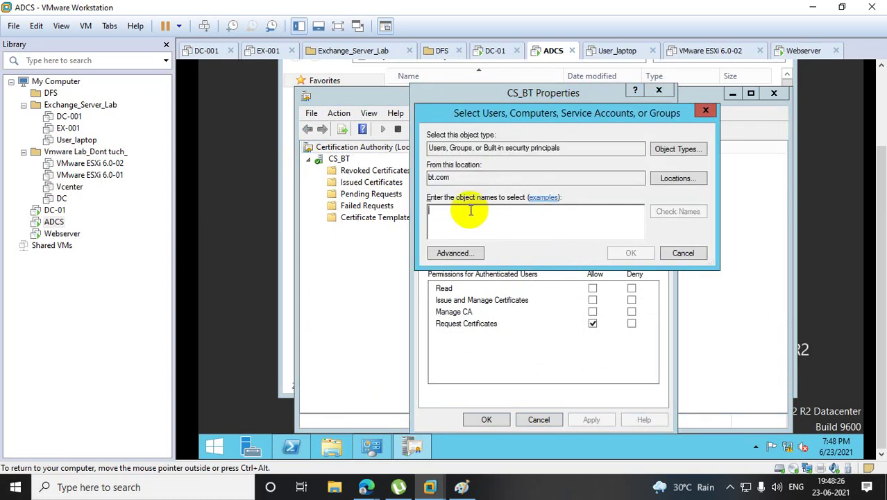
pyautogui.write('adcs')
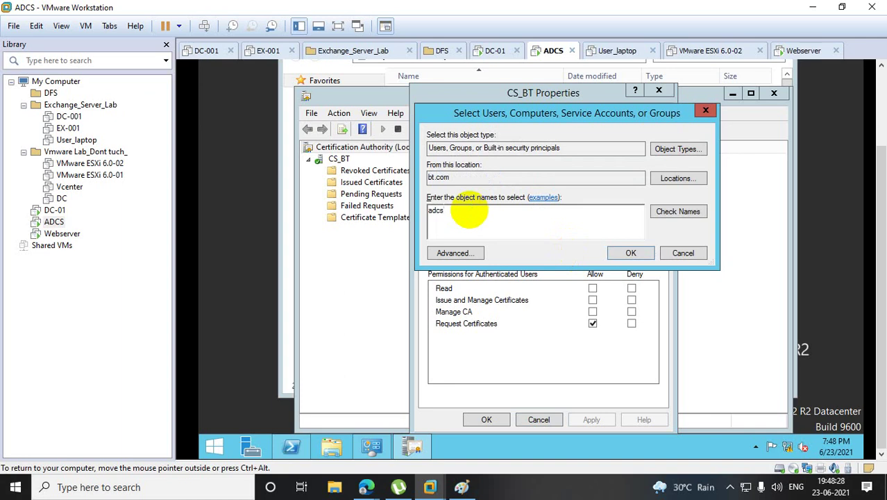
pyautogui.click(675, 212)
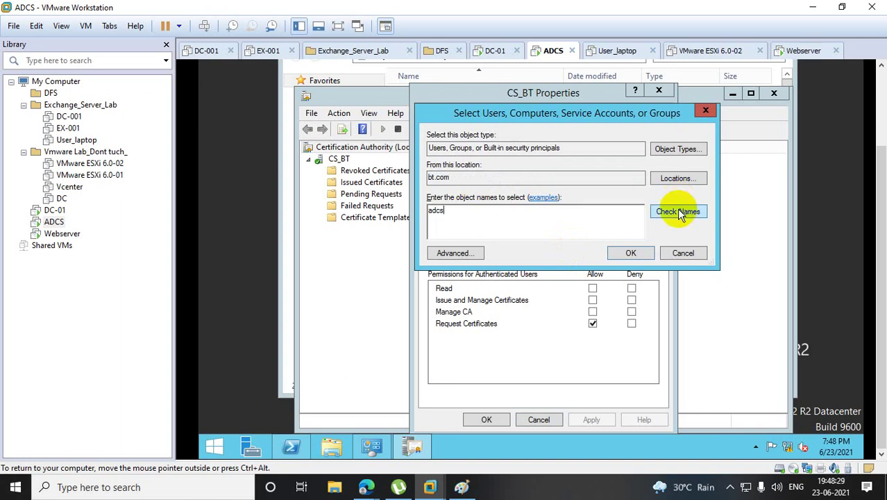
pyautogui.click(628, 254)
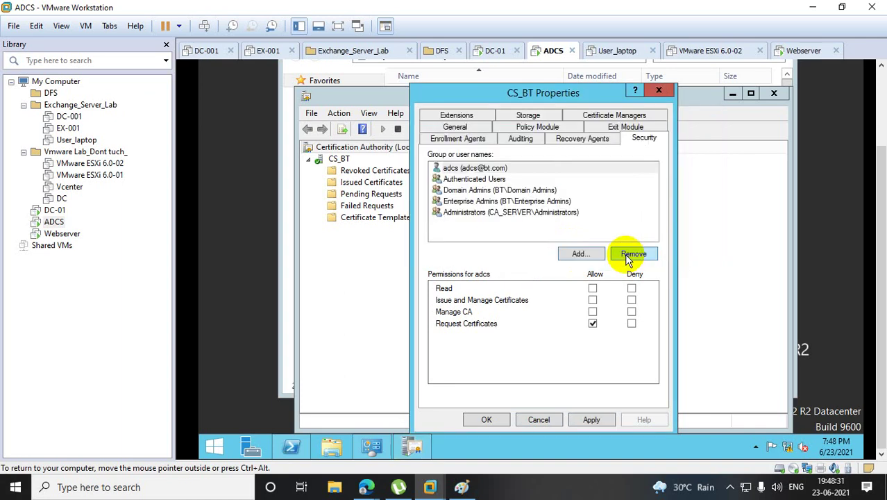
# Add Domain Admins, Domain Computers, Domain Controllers and Domain Users found by a 'domn' name lookup.
pyautogui.click(580, 259)
pyautogui.write('d')
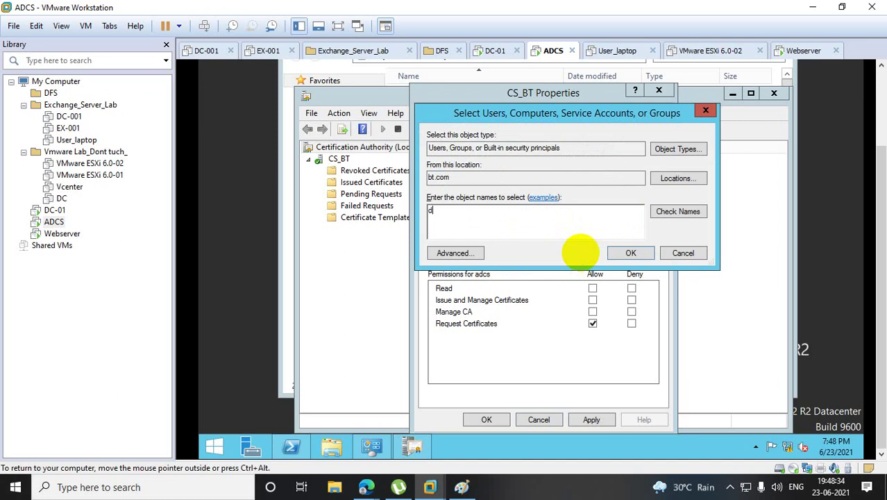
pyautogui.write('omai')
pyautogui.write('n')
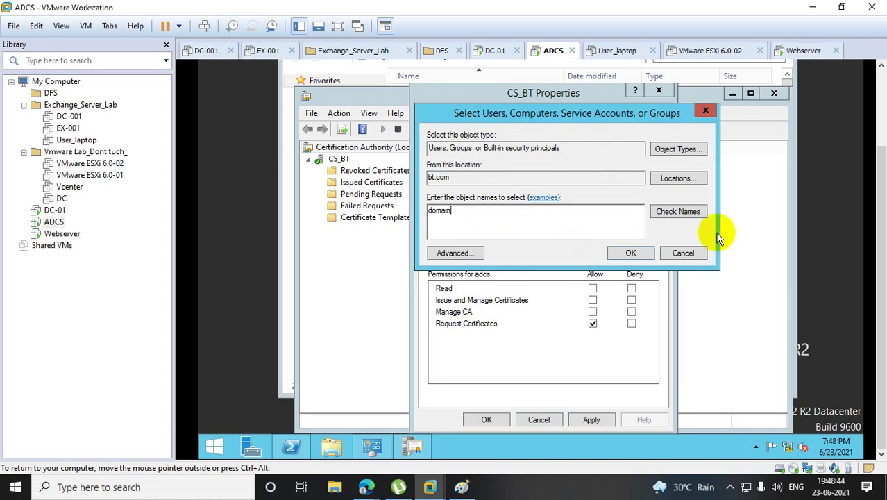
pyautogui.click(681, 212)
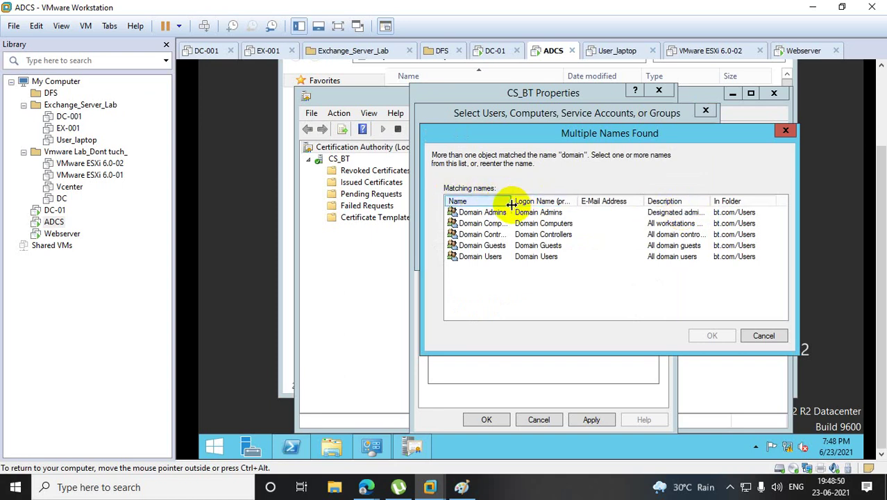
pyautogui.moveTo(514, 201); pyautogui.dragTo(605, 205)
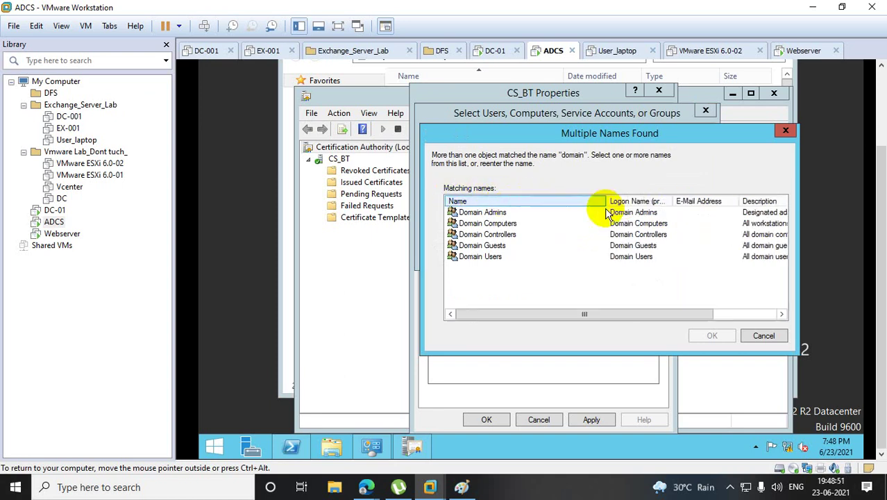
pyautogui.click(501, 223)
pyautogui.keyDown('ctrl'); pyautogui.click(509, 236); pyautogui.keyUp('ctrl')
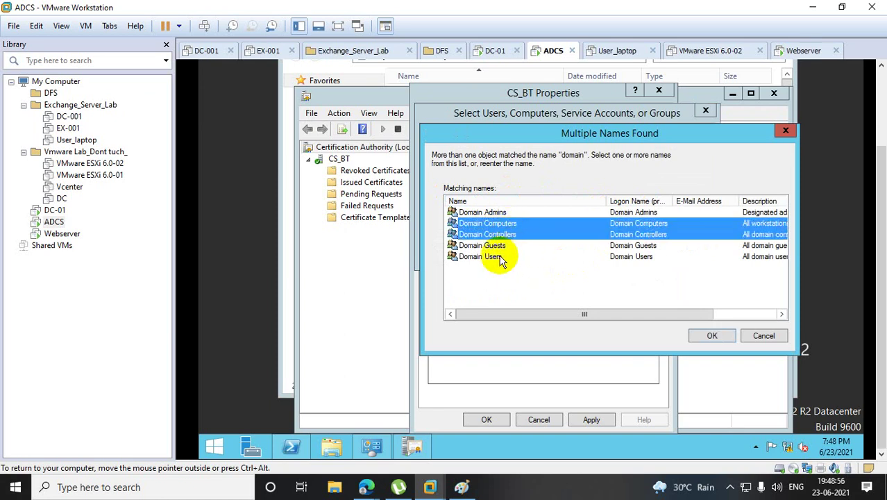
pyautogui.keyDown('ctrl'); pyautogui.click(499, 256); pyautogui.keyUp('ctrl')
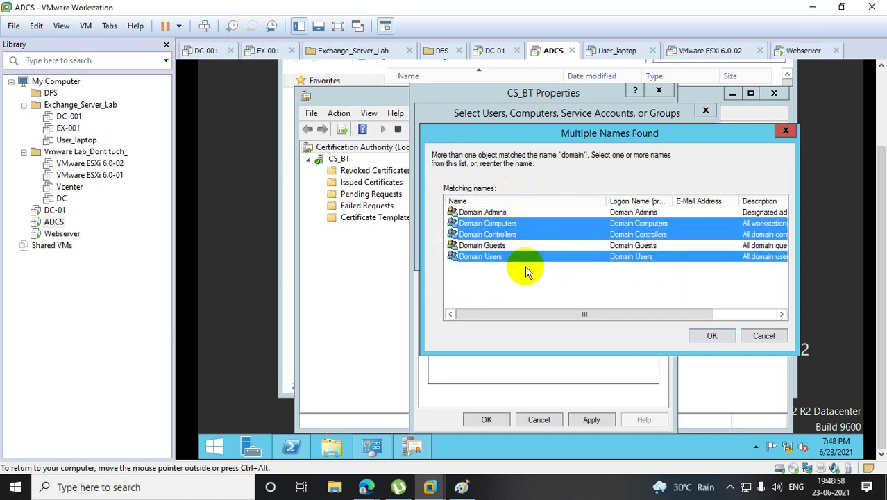
pyautogui.keyDown('ctrl'); pyautogui.click(496, 214); pyautogui.keyUp('ctrl')
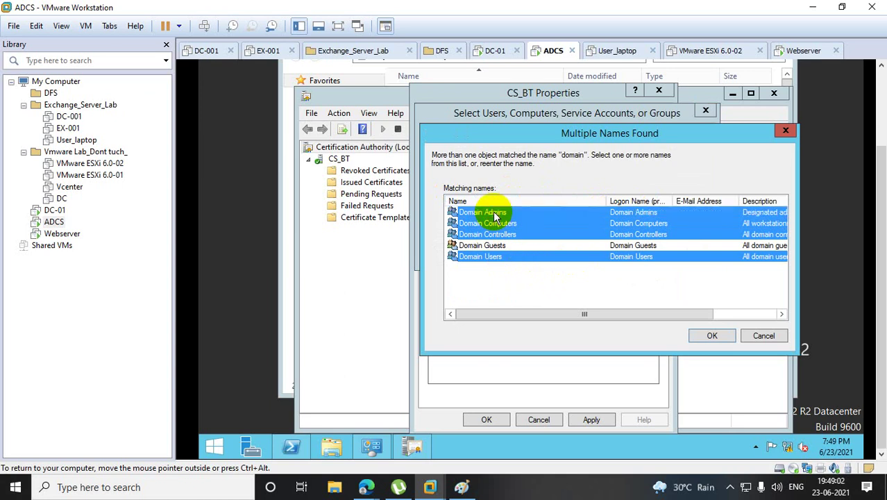
pyautogui.click(712, 335)
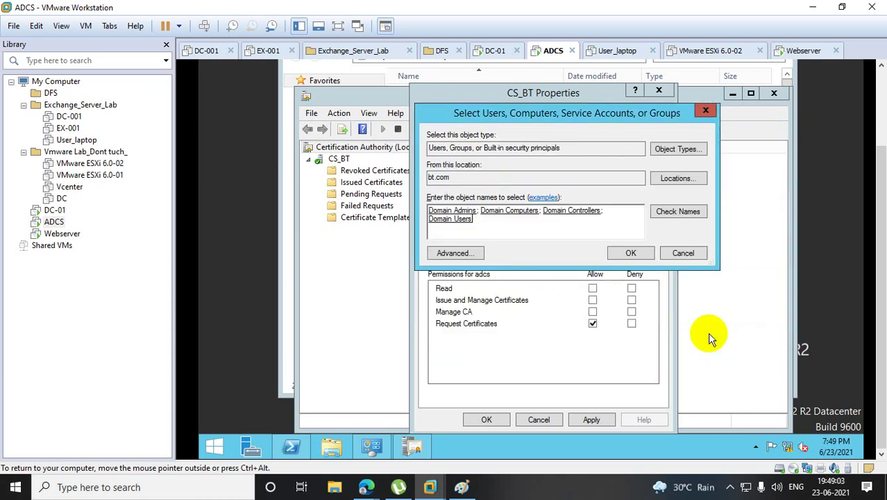
pyautogui.click(630, 253)
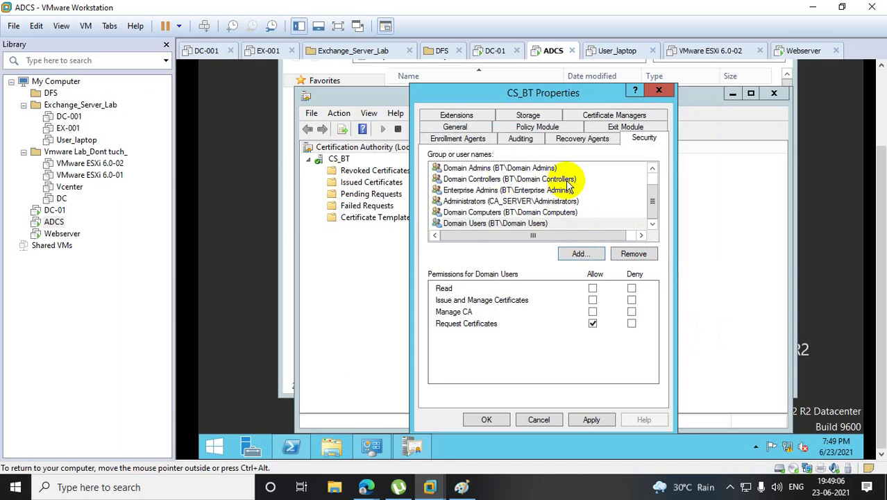
# Grant adcs Read and Issue/Manage Certificates, Domain Admins Read, Domain Controllers Read and Manage CA.
pyautogui.moveTo(653, 192); pyautogui.dragTo(653, 164)
pyautogui.click(450, 169)
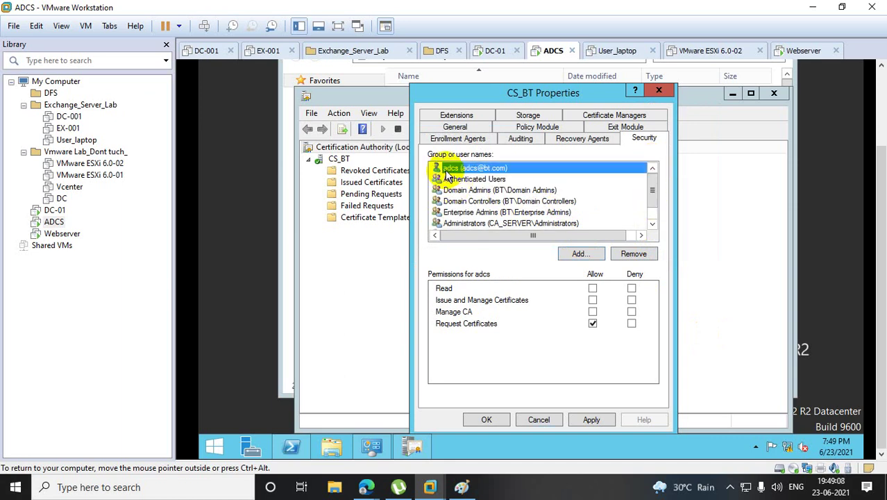
pyautogui.click(593, 289)
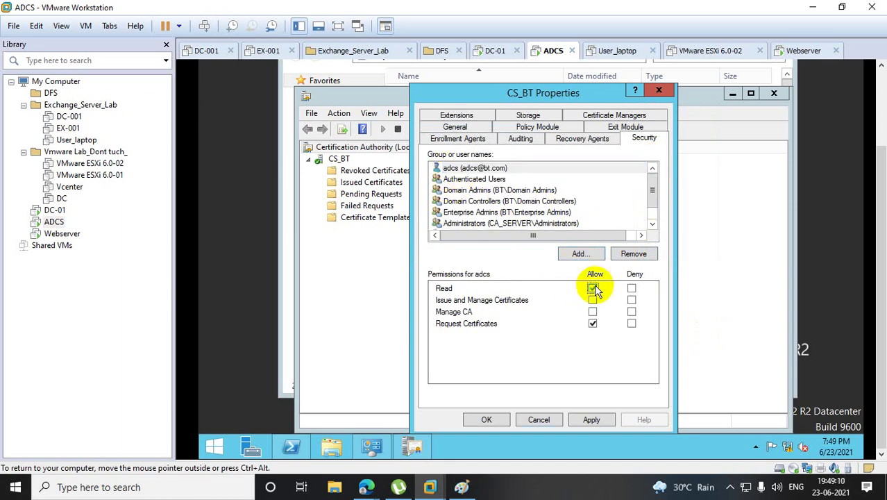
pyautogui.click(593, 300)
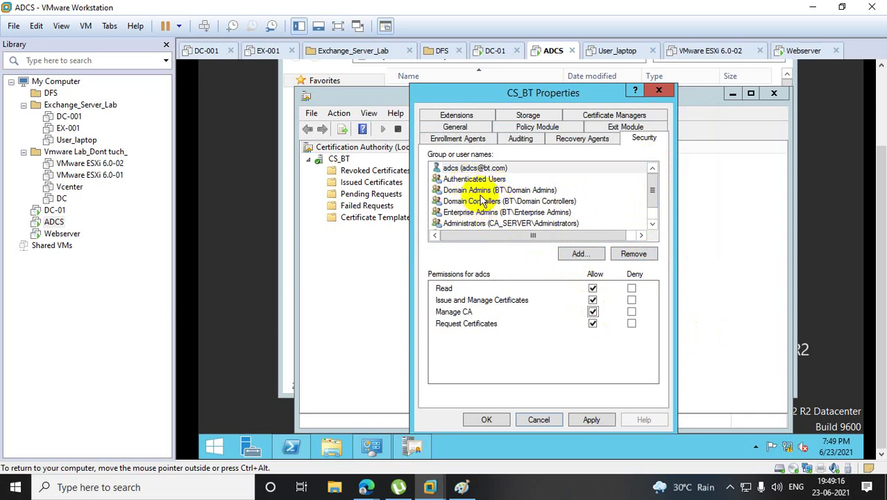
pyautogui.click(480, 191)
pyautogui.click(592, 288)
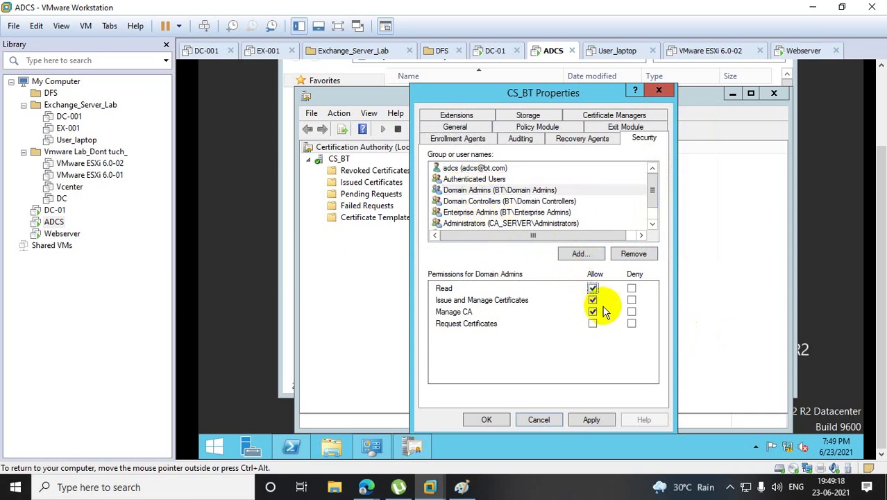
pyautogui.click(479, 203)
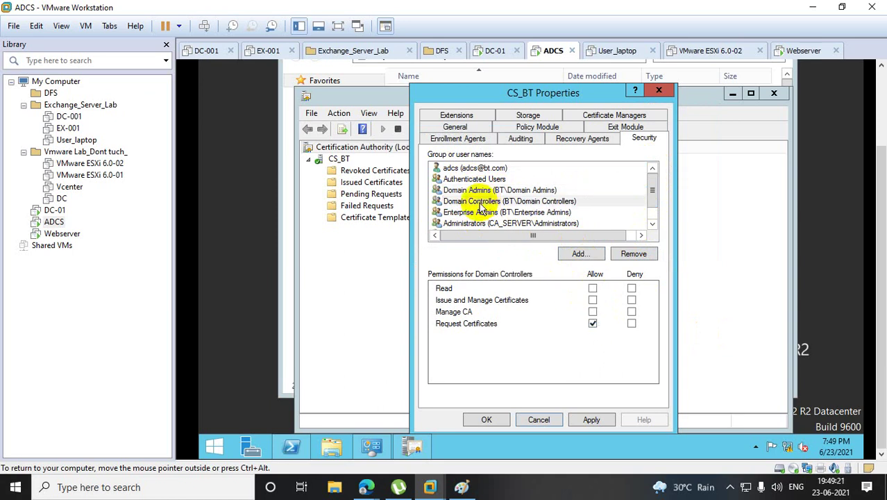
pyautogui.click(592, 288)
pyautogui.click(594, 311)
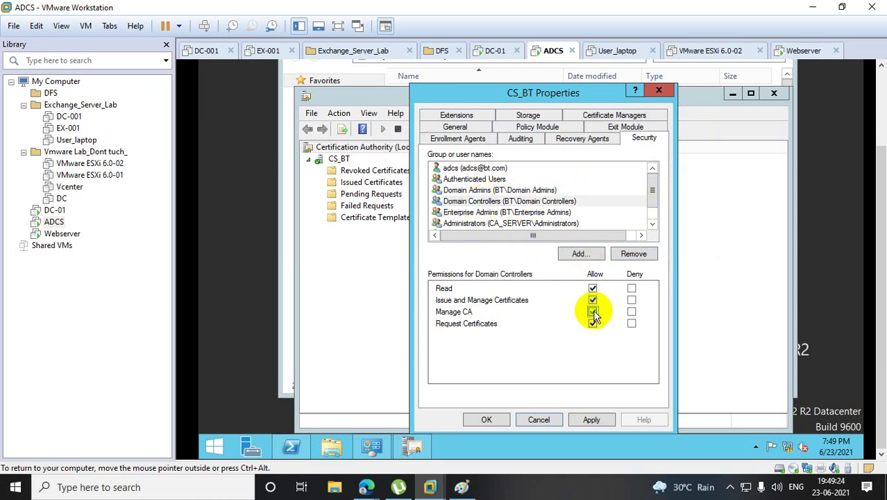
# Allow Read for Enterprise Admins and review the Administrators group's permissions.
pyautogui.click(499, 212)
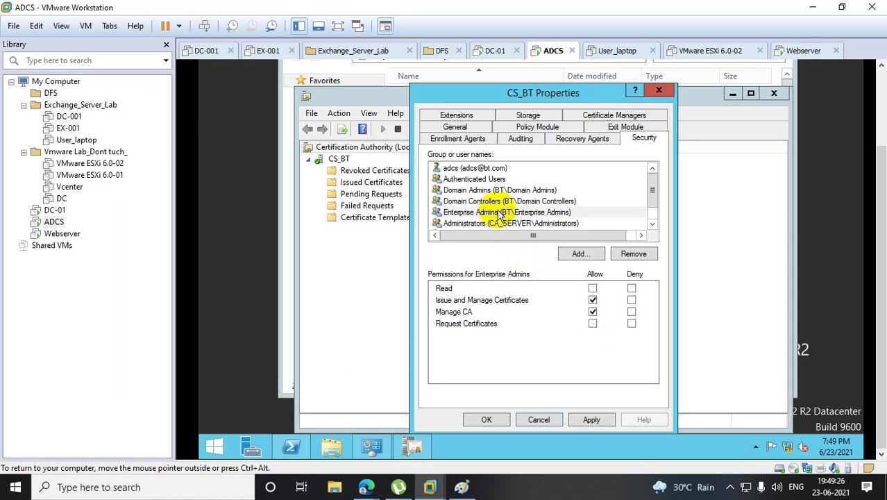
pyautogui.click(593, 288)
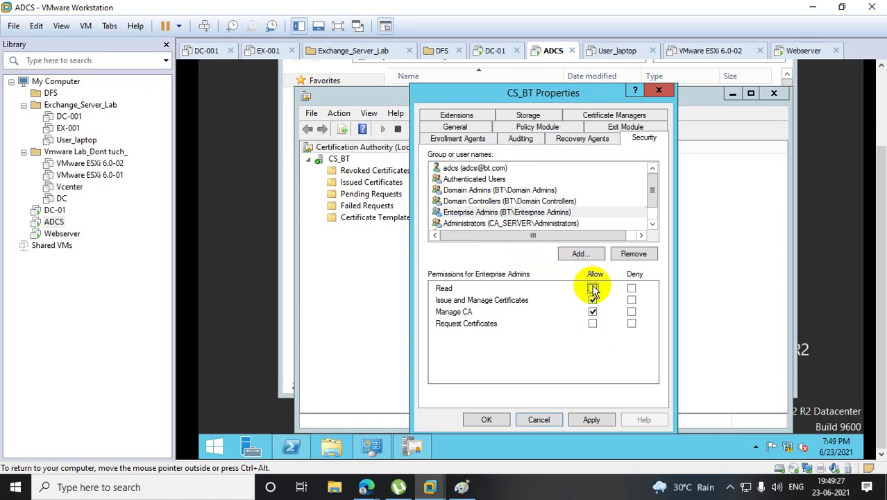
pyautogui.click(519, 223)
pyautogui.click(652, 224)
pyautogui.click(653, 224)
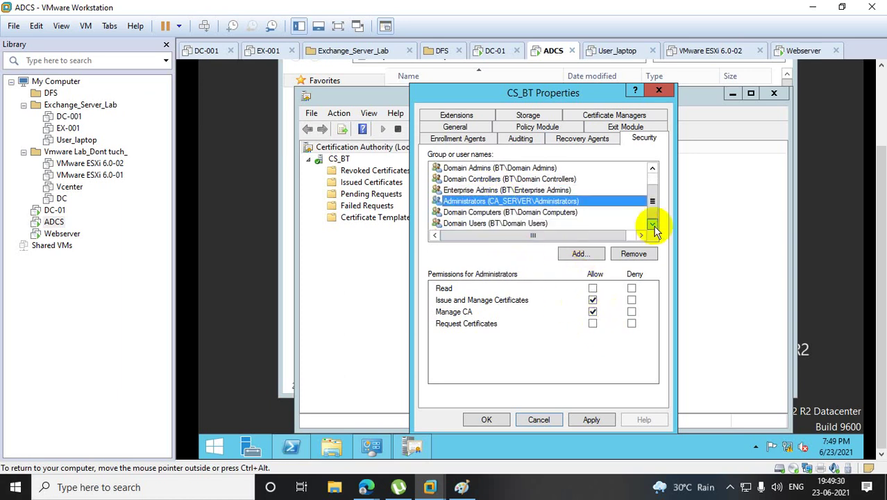
# Grant Domain Computers and Domain Users Read, Issue and Manage Certificates, and Manage CA.
pyautogui.click(485, 214)
pyautogui.click(593, 289)
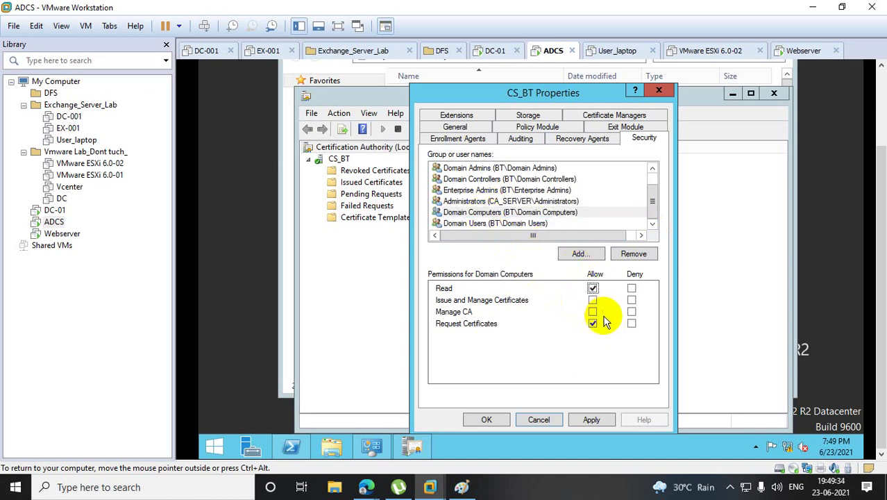
pyautogui.click(592, 300)
pyautogui.click(593, 312)
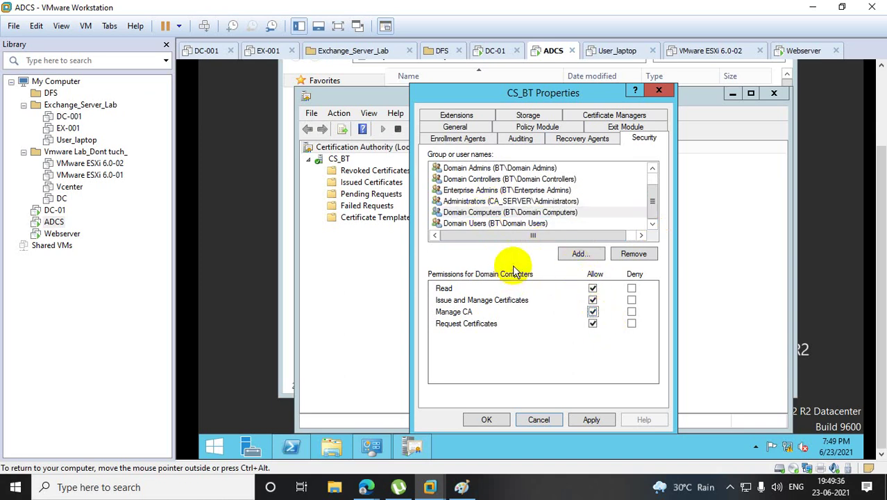
pyautogui.click(498, 223)
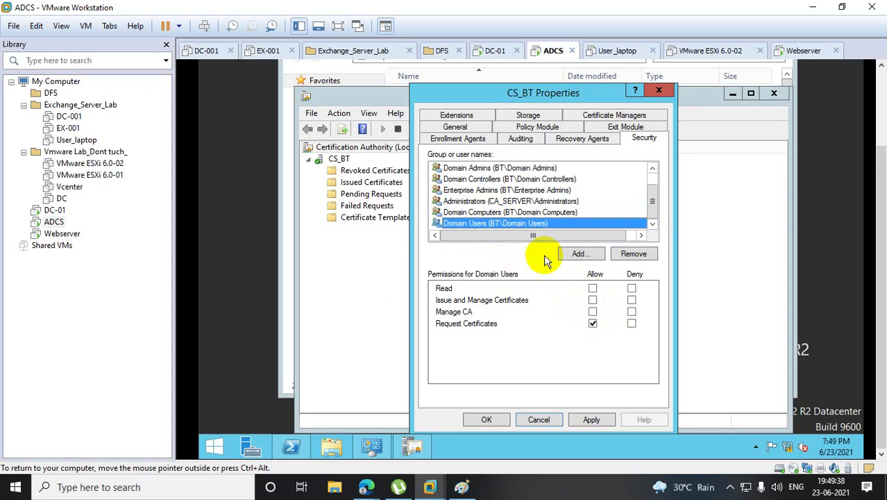
pyautogui.click(592, 288)
pyautogui.click(593, 300)
pyautogui.click(592, 312)
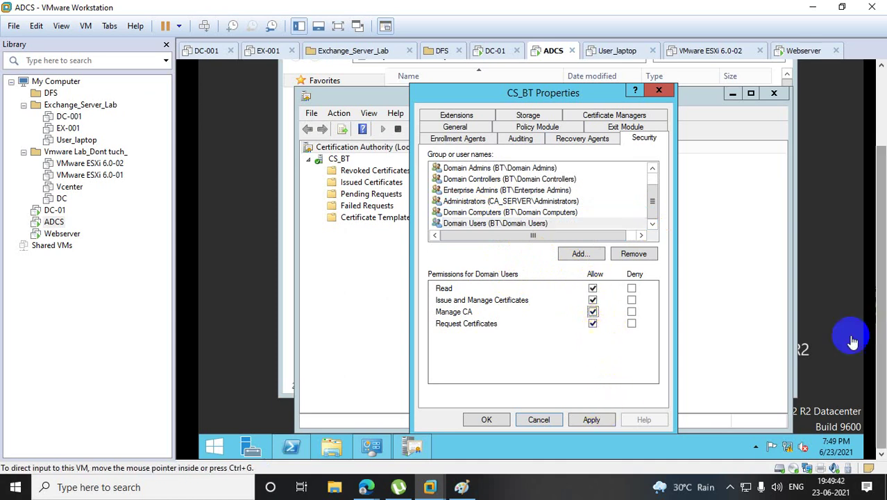
# Apply the CA permissions, close CS_BT Properties and return to the Paint diagram.
pyautogui.click(590, 420)
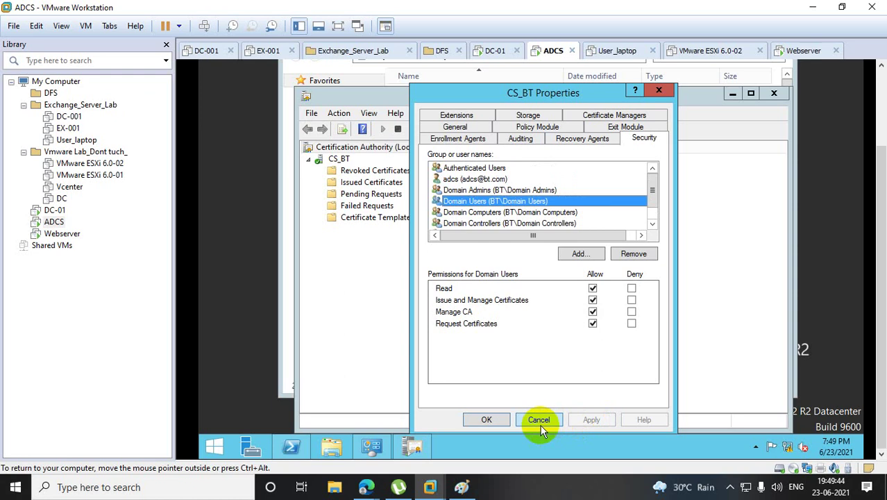
pyautogui.click(501, 419)
pyautogui.click(462, 486)
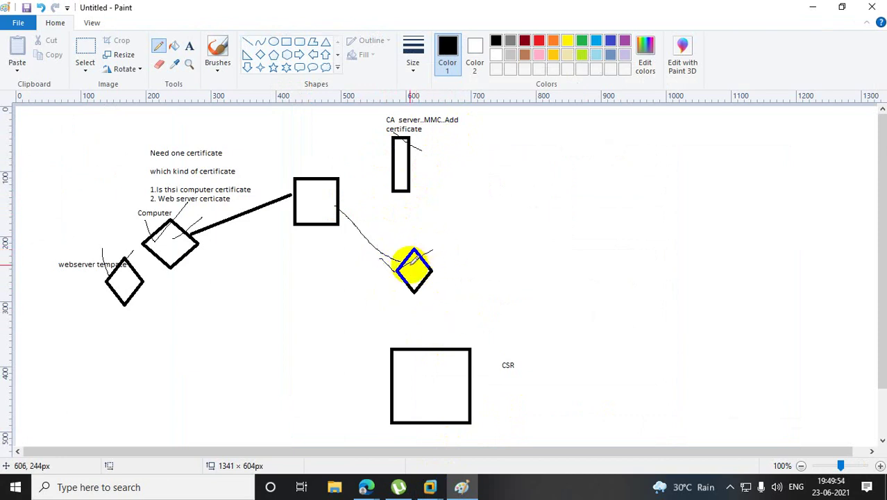
# Draw a pencil line from the diamond up to the CA server box, then minimize Paint.
pyautogui.moveTo(416, 263)
pyautogui.mouseDown()
pyautogui.moveTo(421, 186)
pyautogui.moveTo(411, 162)
pyautogui.mouseUp()
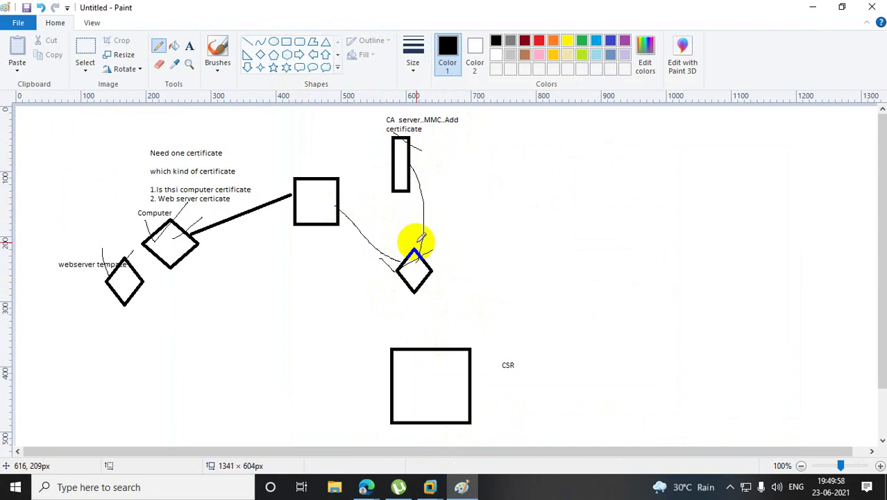
pyautogui.click(815, 8)
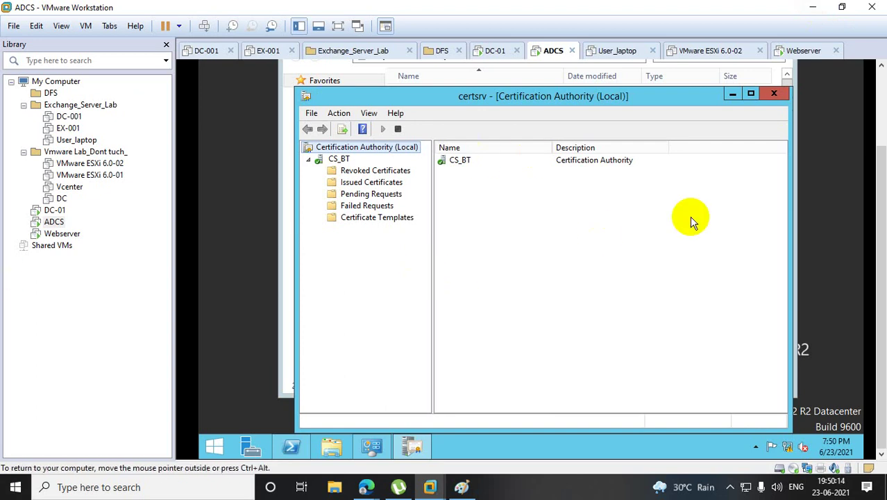
# On Webserver, close the old console without saving and launch a fresh elevated, maximized mmc console.
pyautogui.click(117, 234)
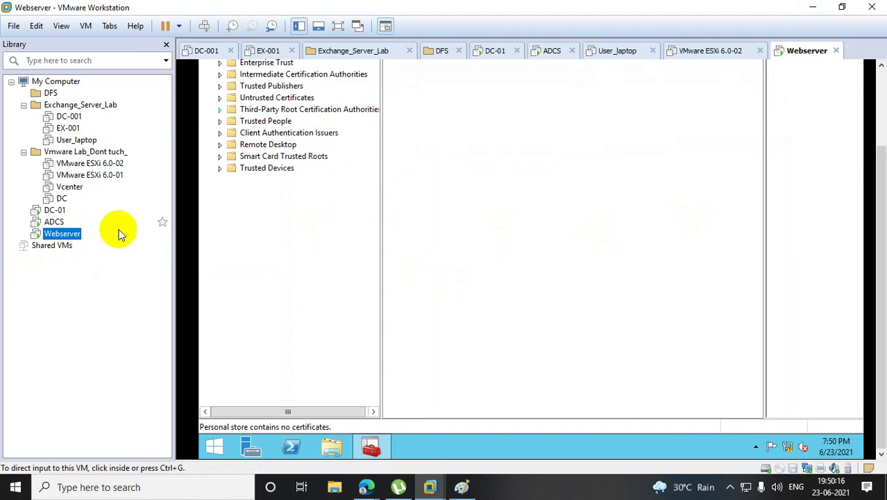
pyautogui.moveTo(874, 214); pyautogui.dragTo(873, 143)
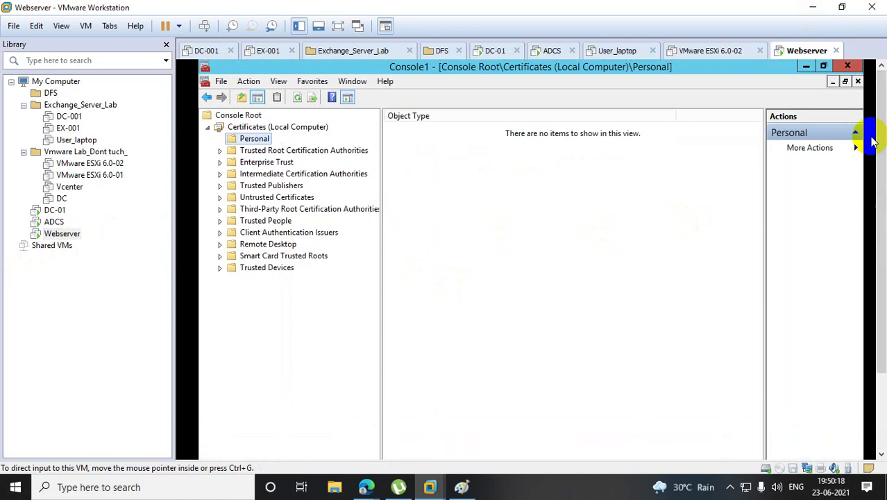
pyautogui.click(848, 66)
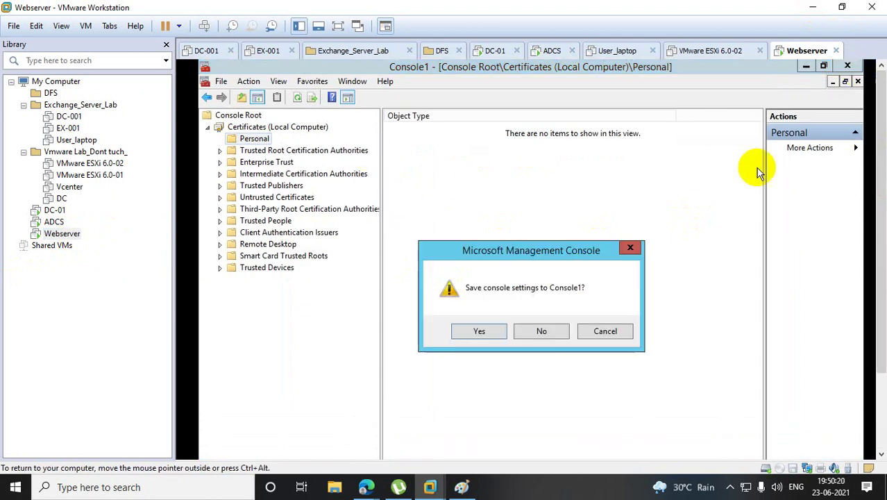
pyautogui.click(555, 329)
pyautogui.moveTo(873, 199); pyautogui.dragTo(881, 333)
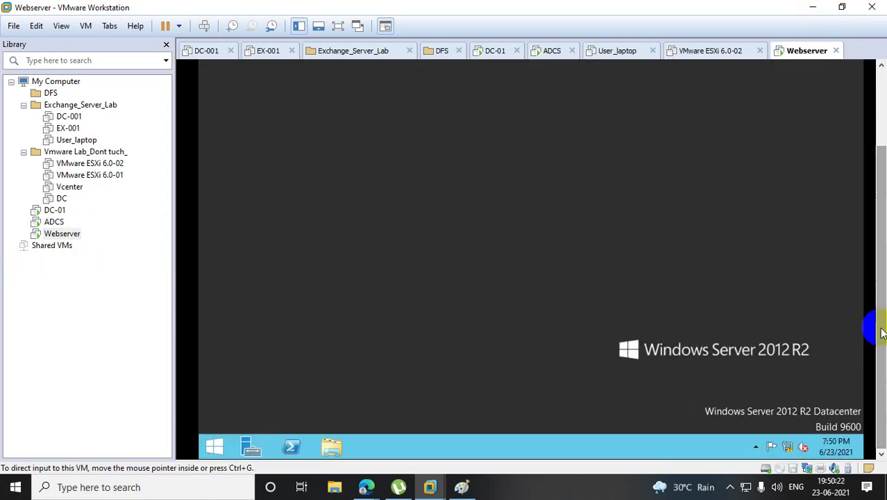
pyautogui.rightClick(214, 445)
pyautogui.click(253, 419)
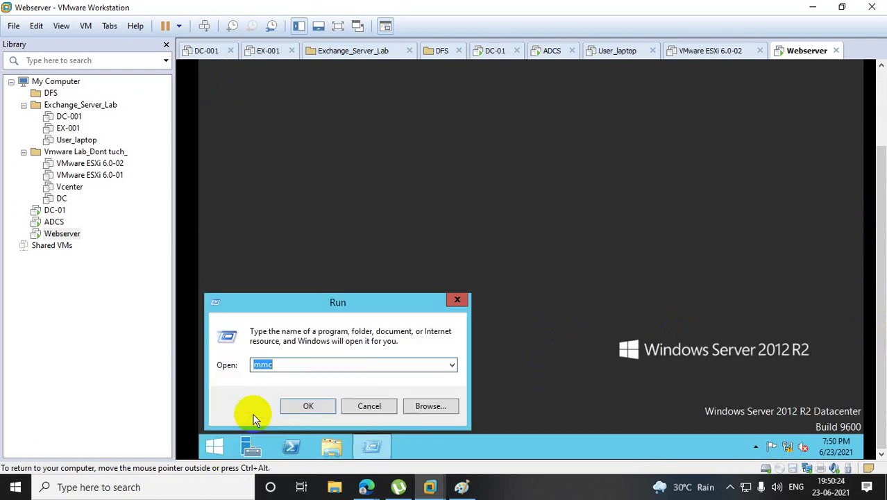
pyautogui.press('Return')
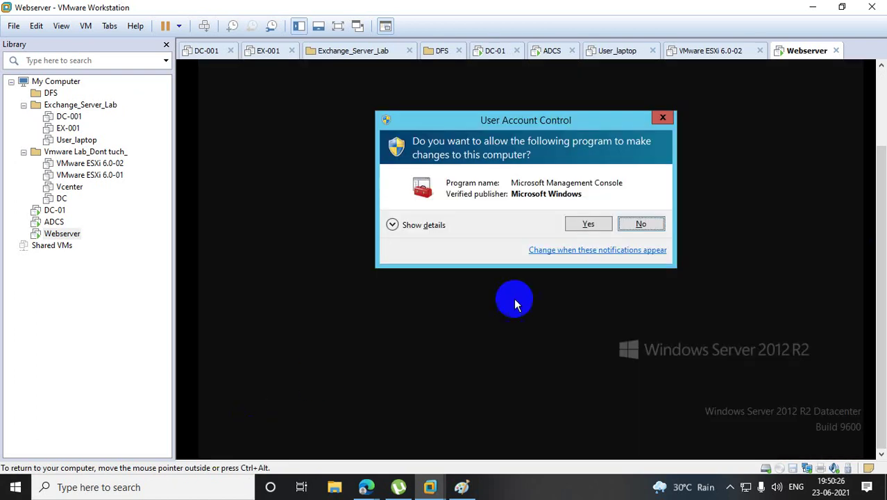
pyautogui.click(584, 225)
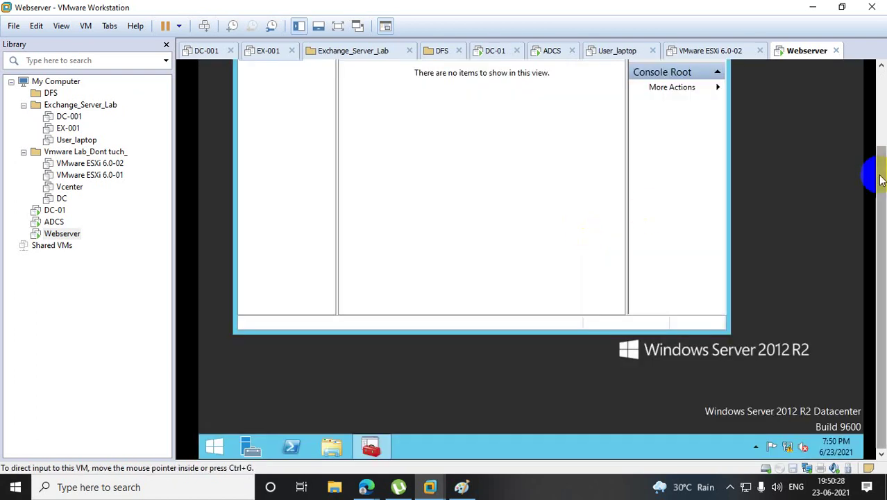
pyautogui.moveTo(872, 174); pyautogui.dragTo(874, 76)
pyautogui.click(689, 102)
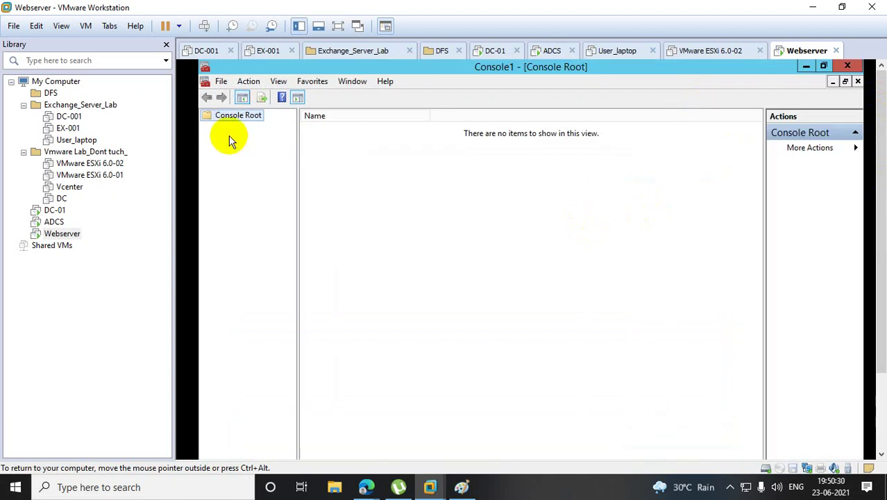
# Add the Certificates snap-in targeting the local computer account.
pyautogui.click(221, 82)
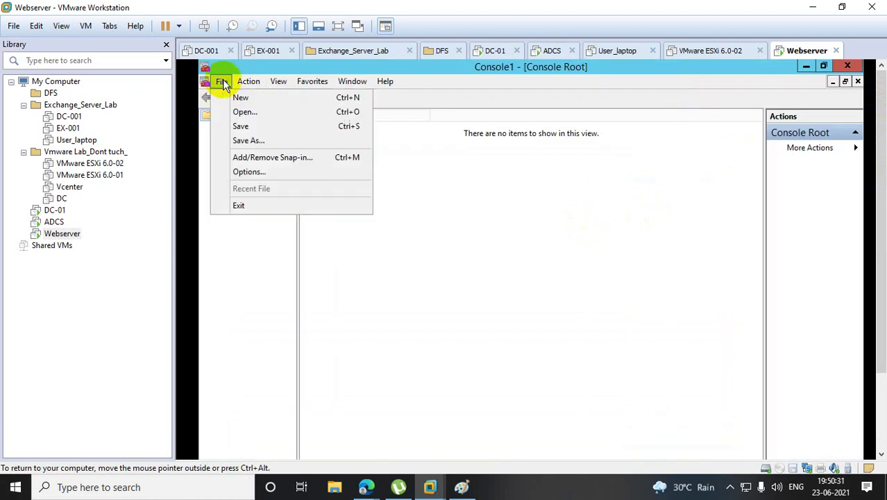
pyautogui.click(272, 159)
pyautogui.click(351, 241)
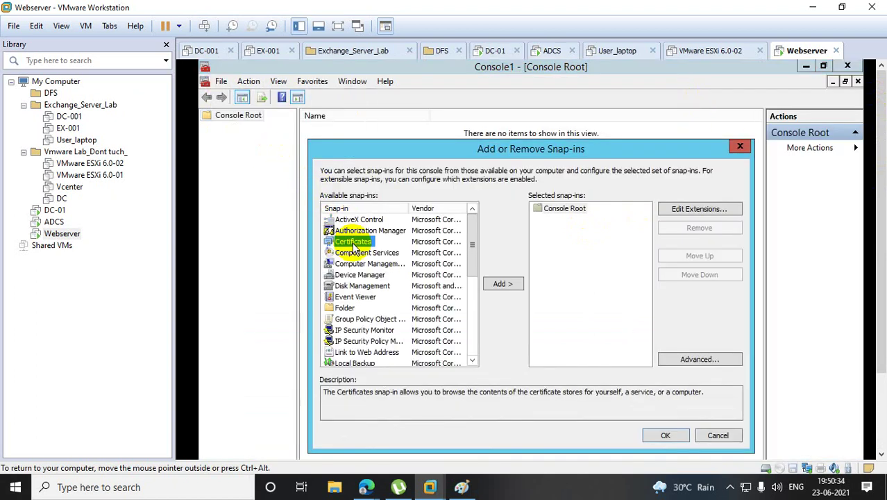
pyautogui.click(502, 285)
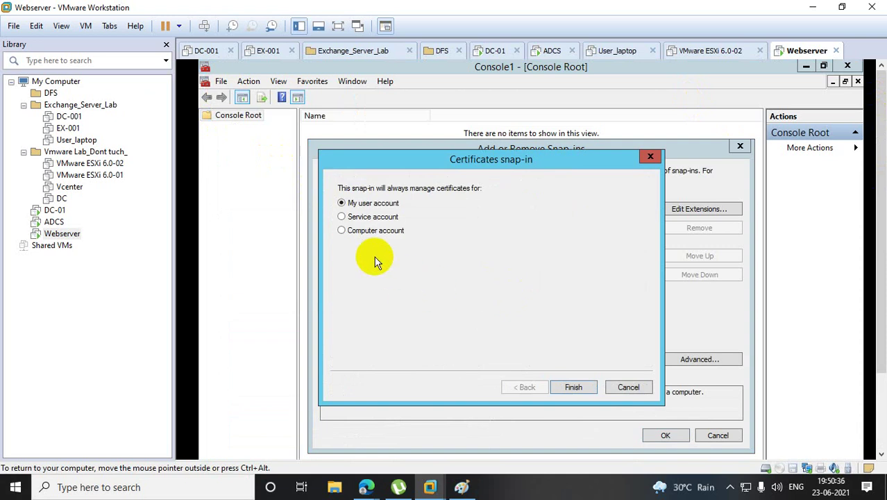
pyautogui.click(342, 230)
pyautogui.click(573, 387)
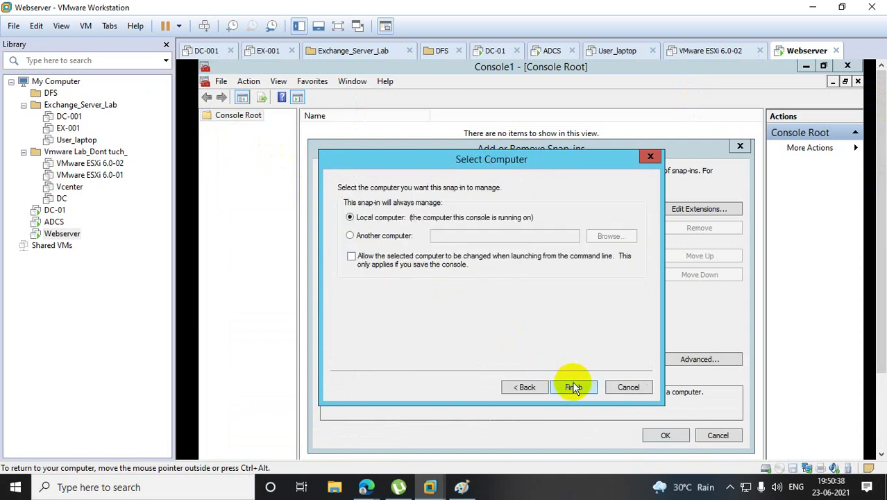
pyautogui.click(573, 386)
pyautogui.click(673, 436)
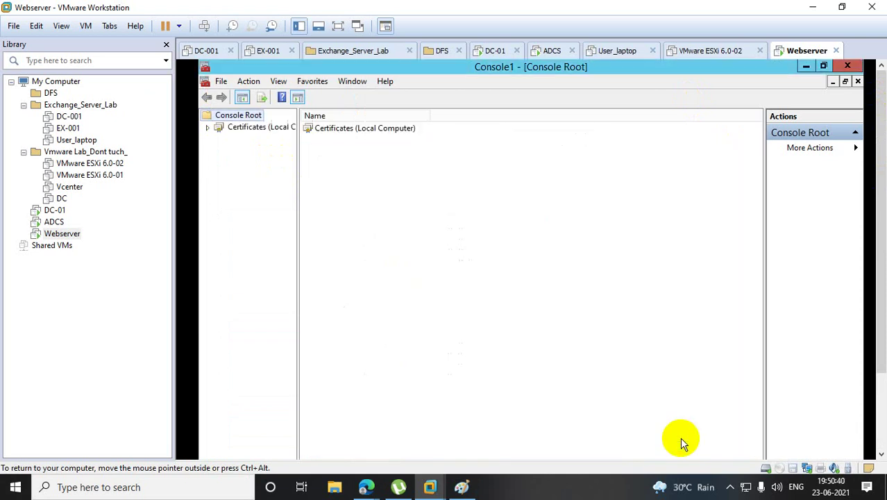
# Open the empty Personal store and bring up its certificate tasks menu.
pyautogui.click(207, 129)
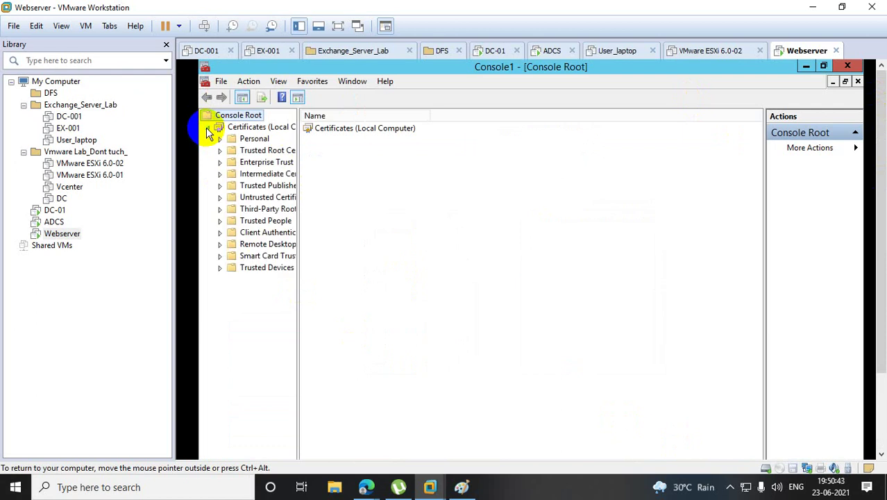
pyautogui.click(249, 139)
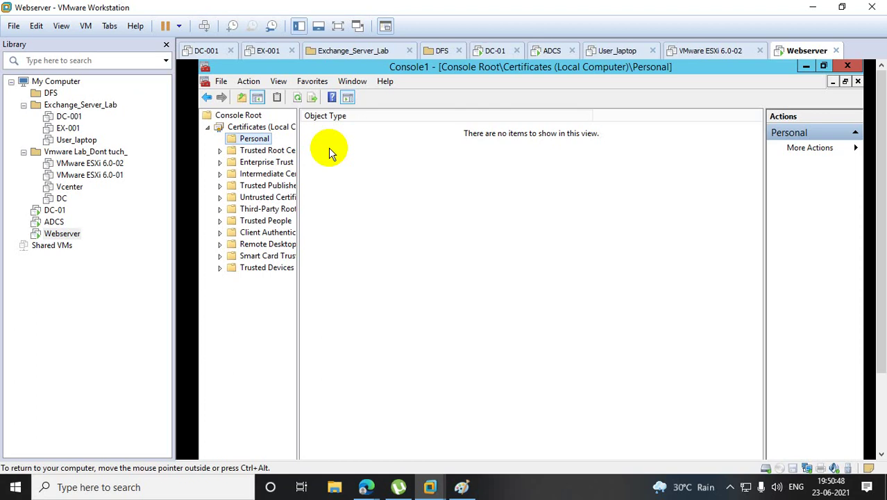
pyautogui.rightClick(329, 152)
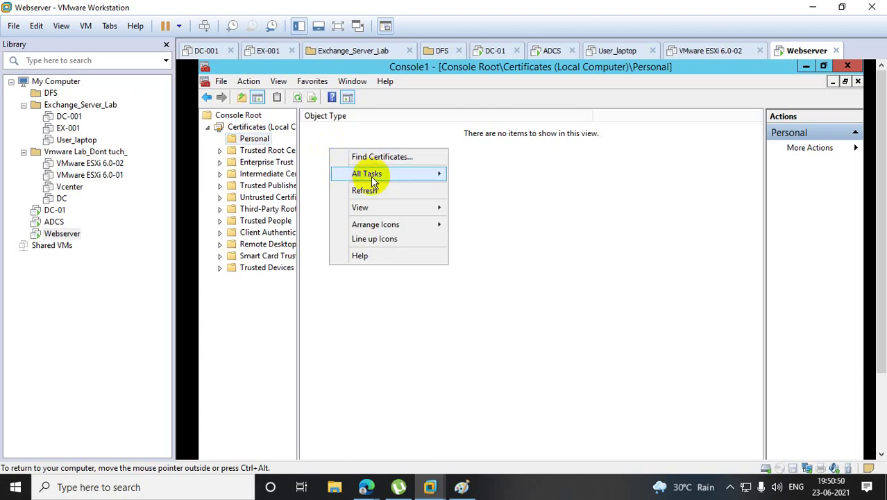